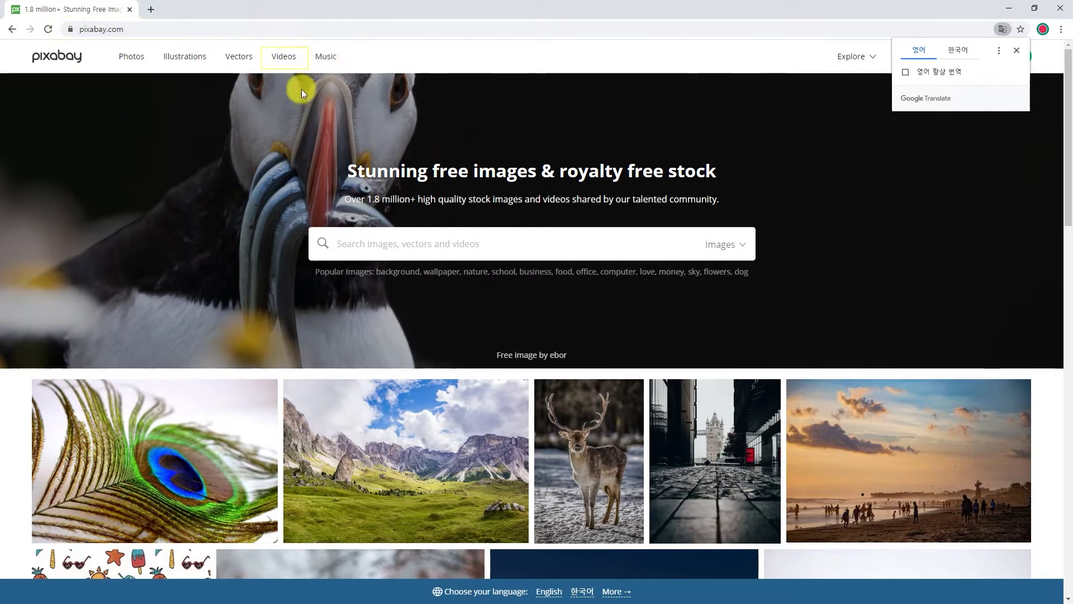
Go to Pixabay's free stock Videos section and browse the clip grid
left_click(287, 57)
scroll(335, 117, "down", 1)
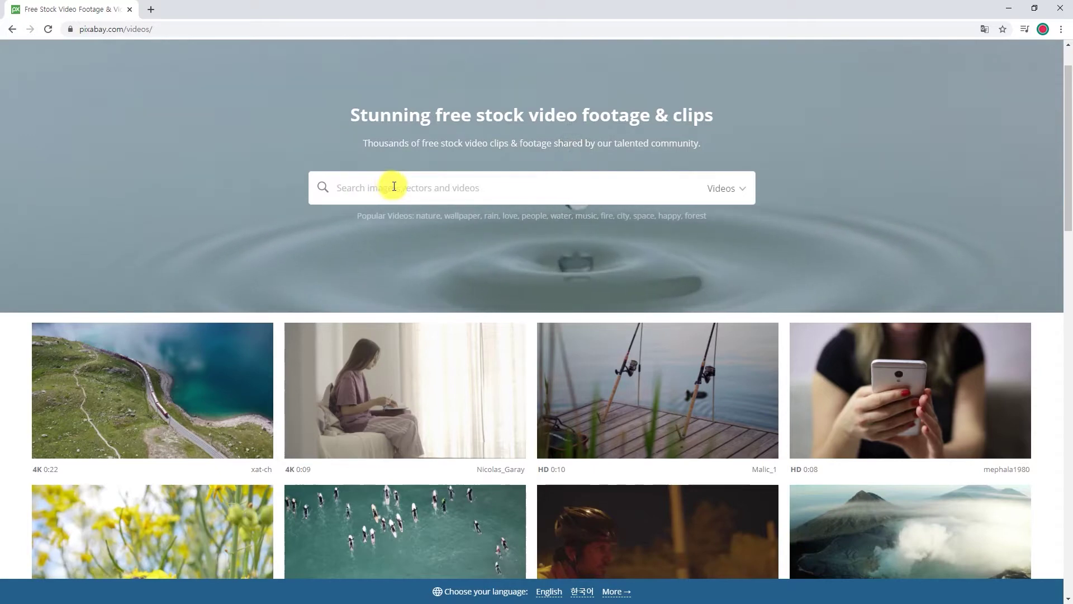
Download the girl-writing-in-bed clip from Pixabay at 1920×1080
scroll(503, 201, "down", 3)
scroll(670, 223, "down", 1)
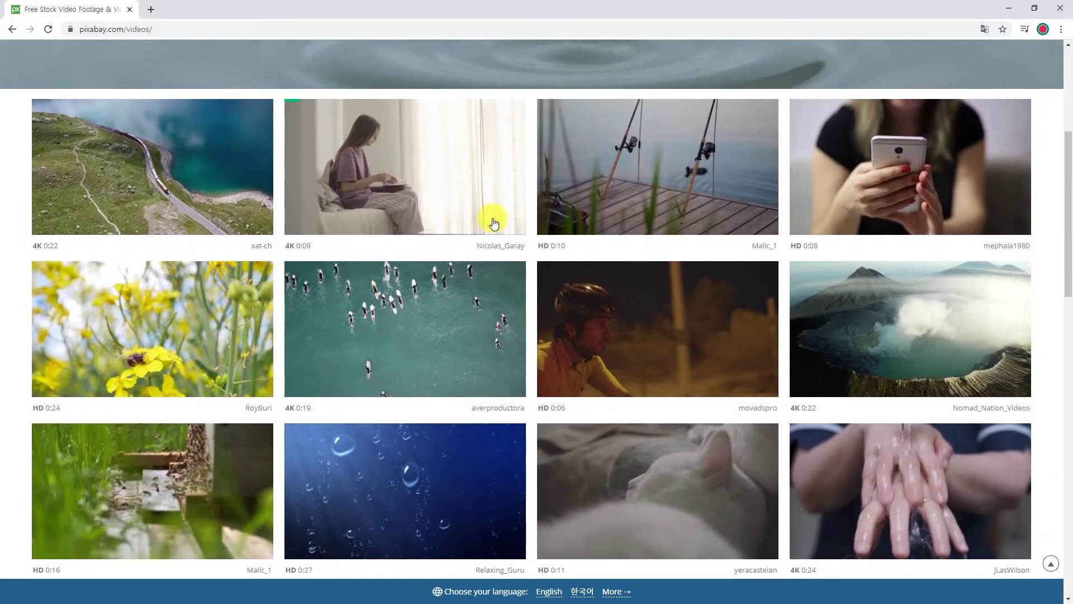
left_click(432, 202)
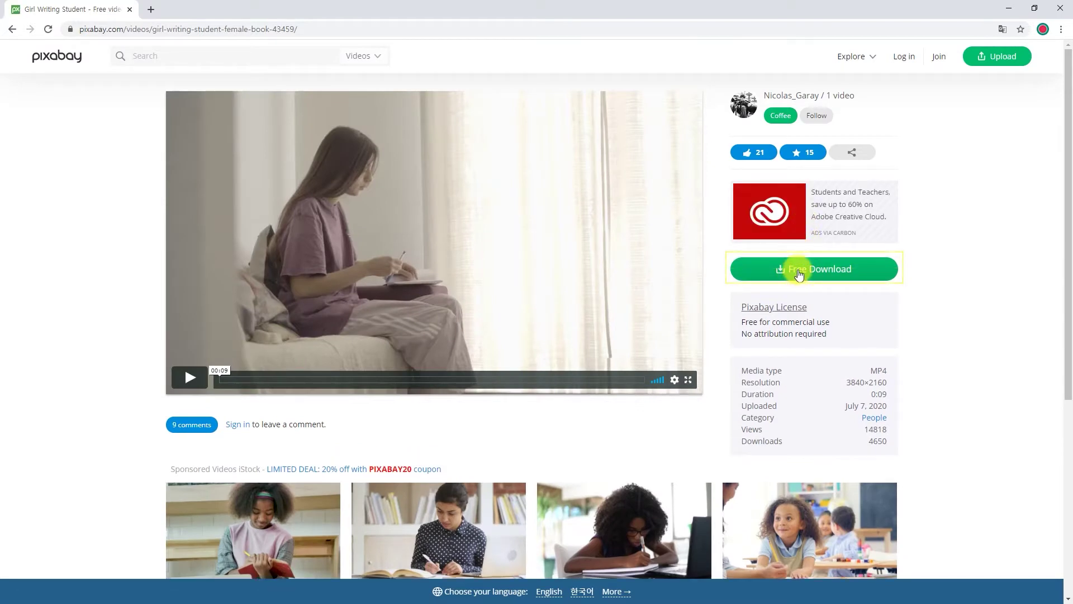
left_click(800, 274)
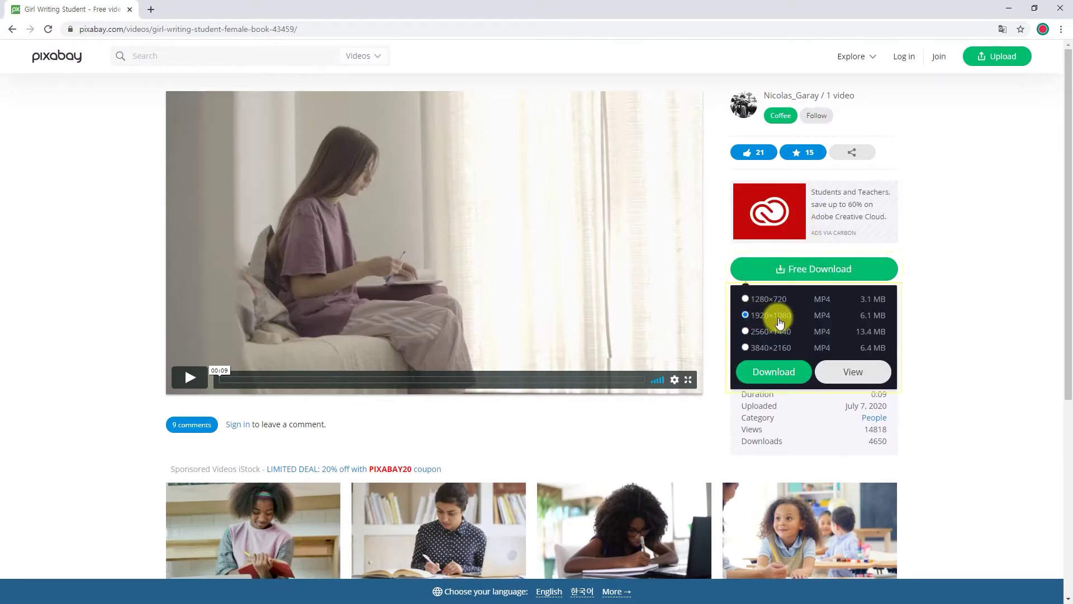
left_click(771, 372)
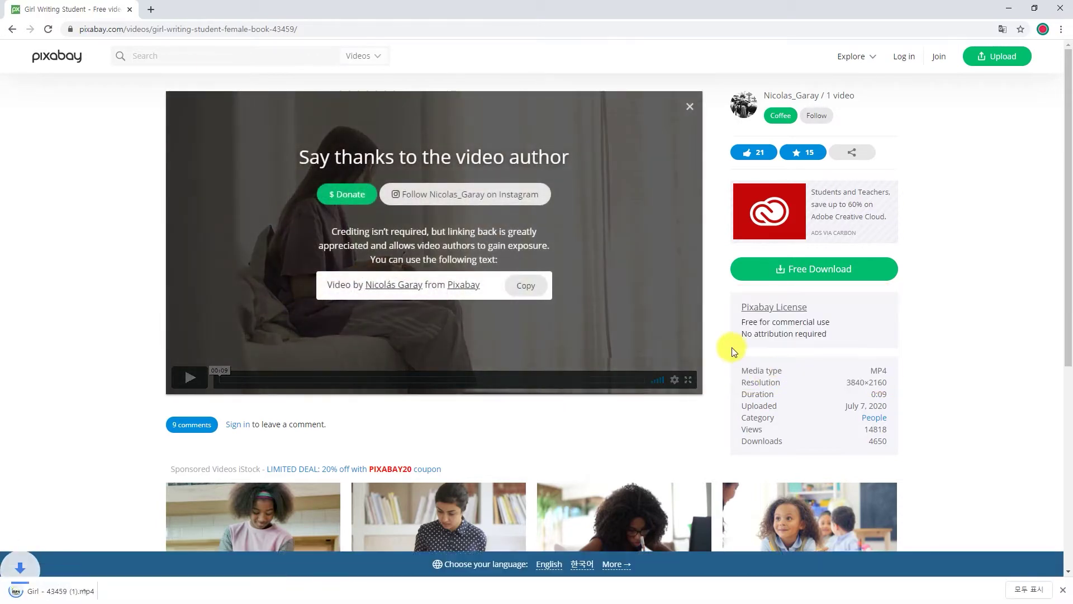
Open the downloaded girl clip from the download shelf to preview it
left_click(117, 591)
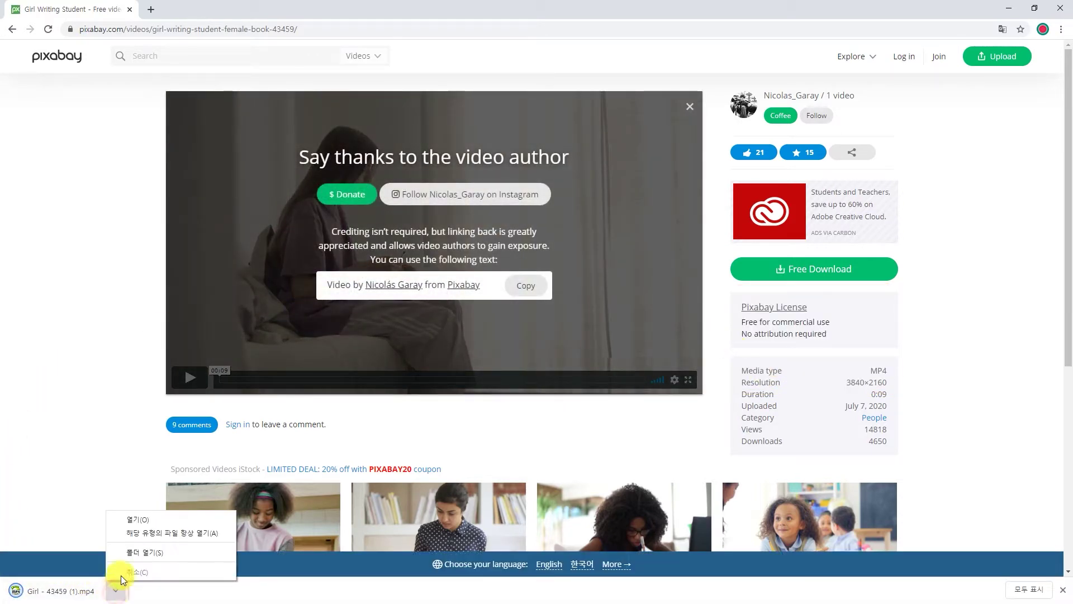
left_click(129, 548)
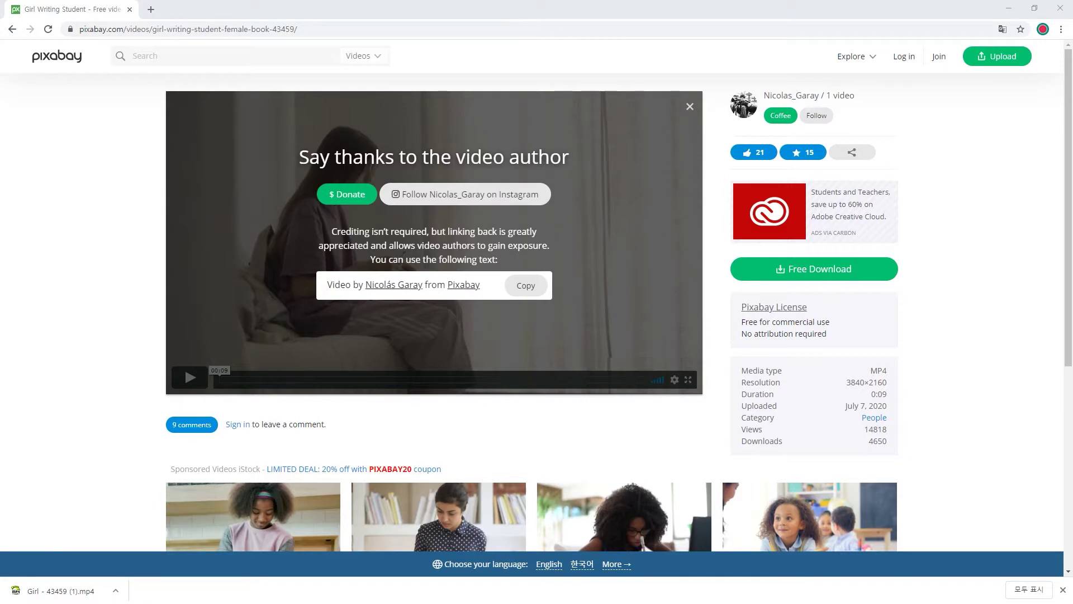
left_click_drag(532, 175, 918, 223)
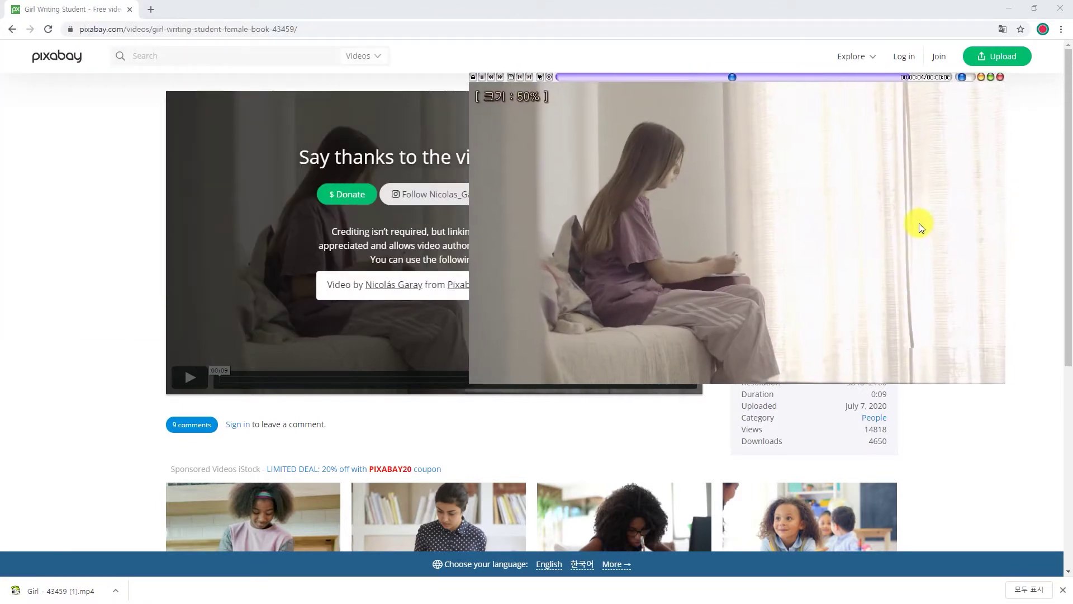
Close the preview and download the sleeping white cat clip at 1280×720
left_click(1001, 77)
left_click(13, 29)
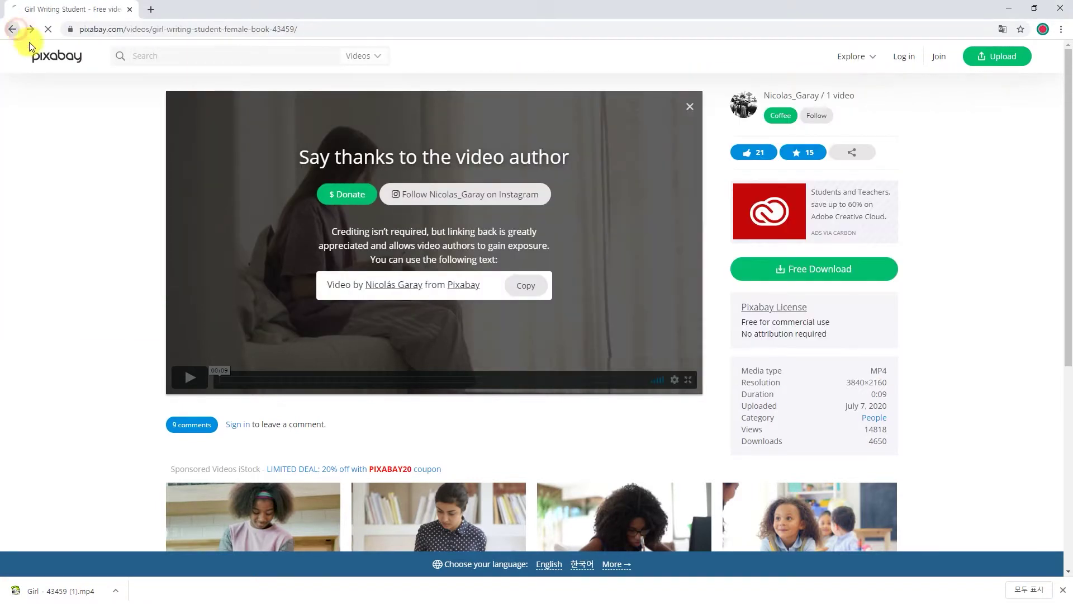
scroll(679, 329, "down", 2)
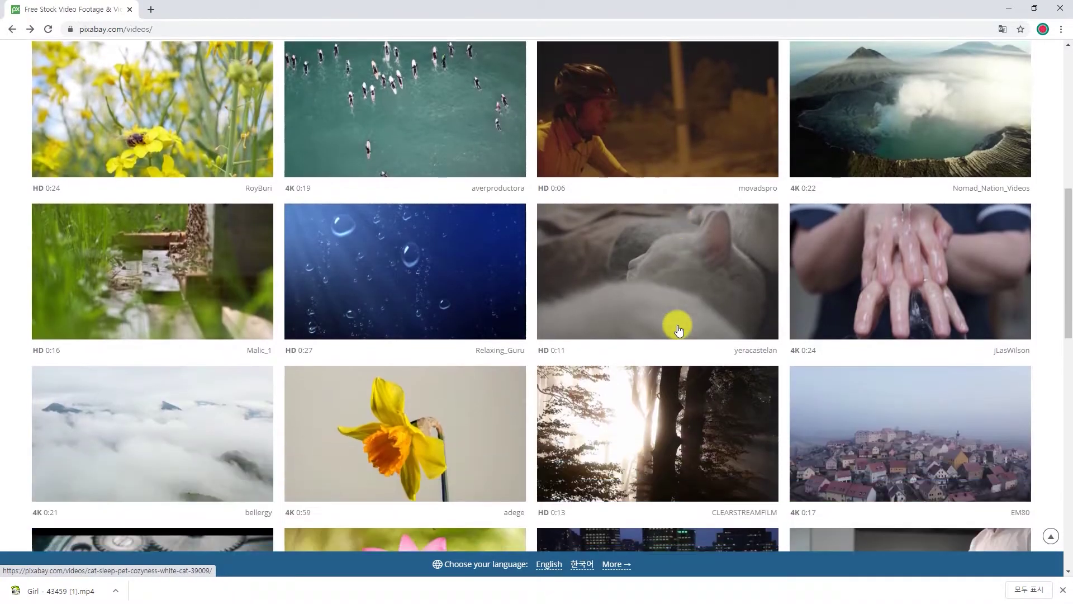
left_click(631, 274)
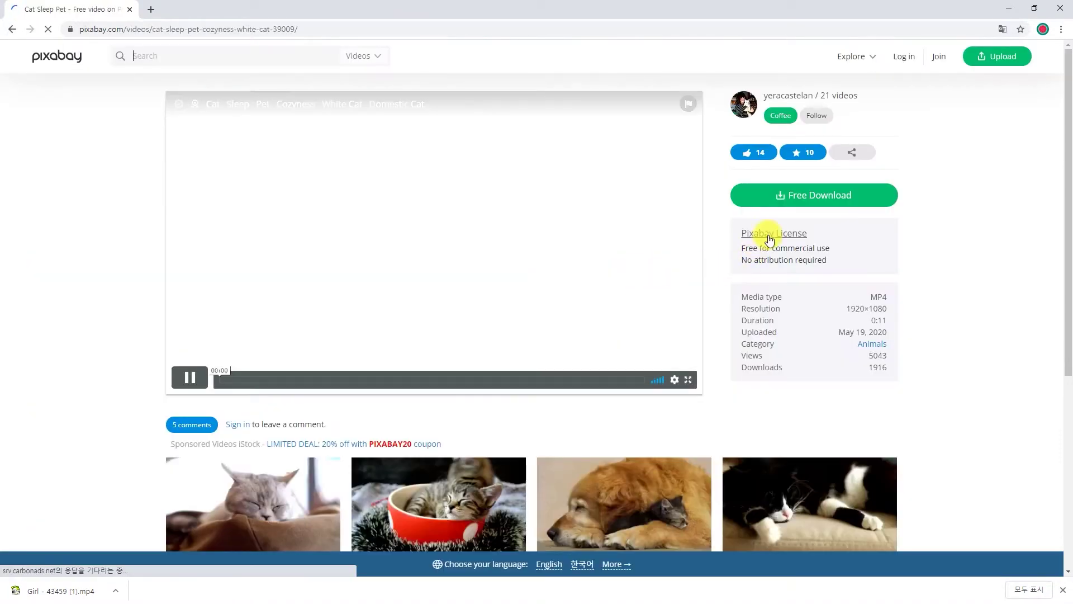
left_click(814, 269)
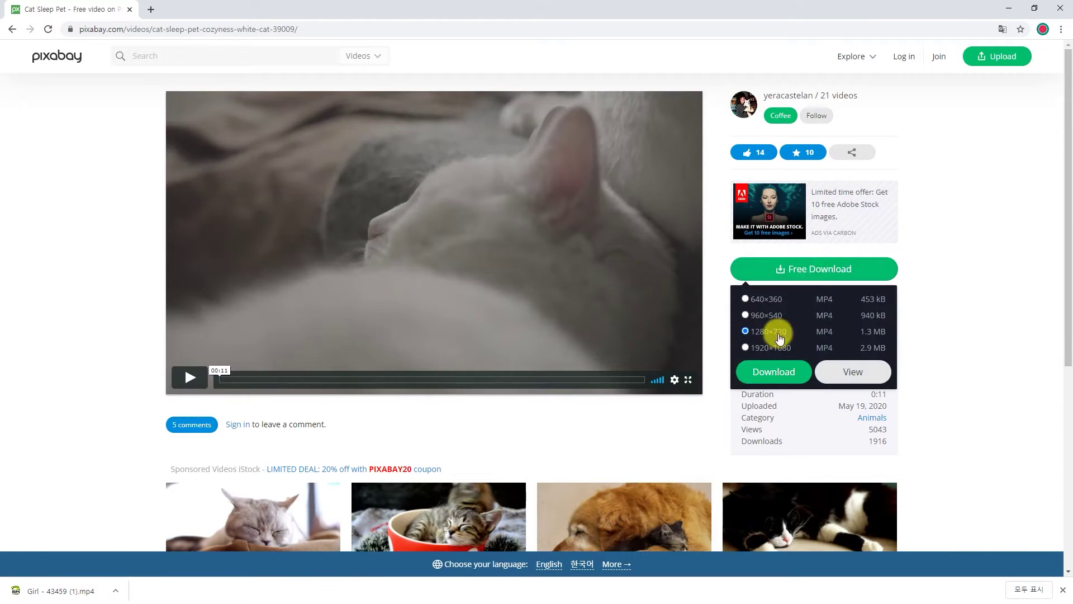
left_click(775, 371)
Return to the Pixabay video results grid and scroll through it
key("alt+Left")
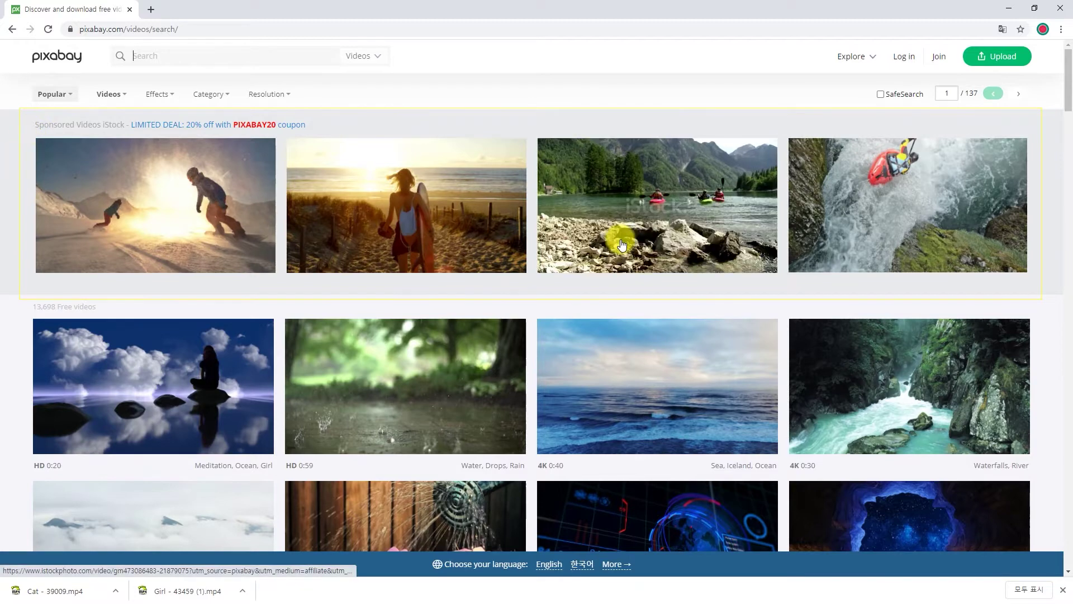
scroll(620, 240, "down", 5)
scroll(678, 223, "down", 1)
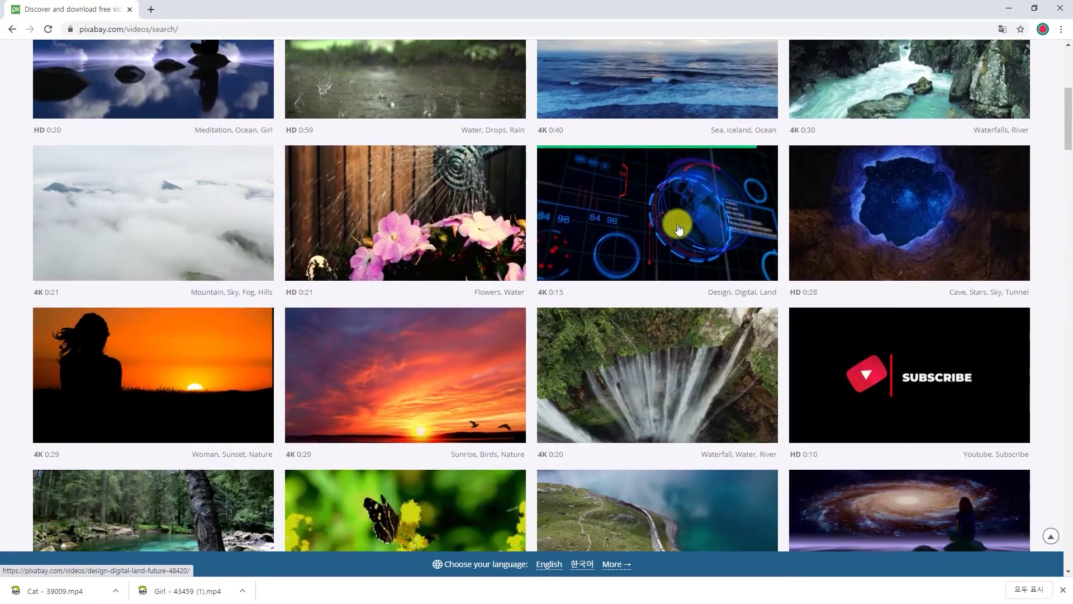
scroll(559, 224, "up", 1)
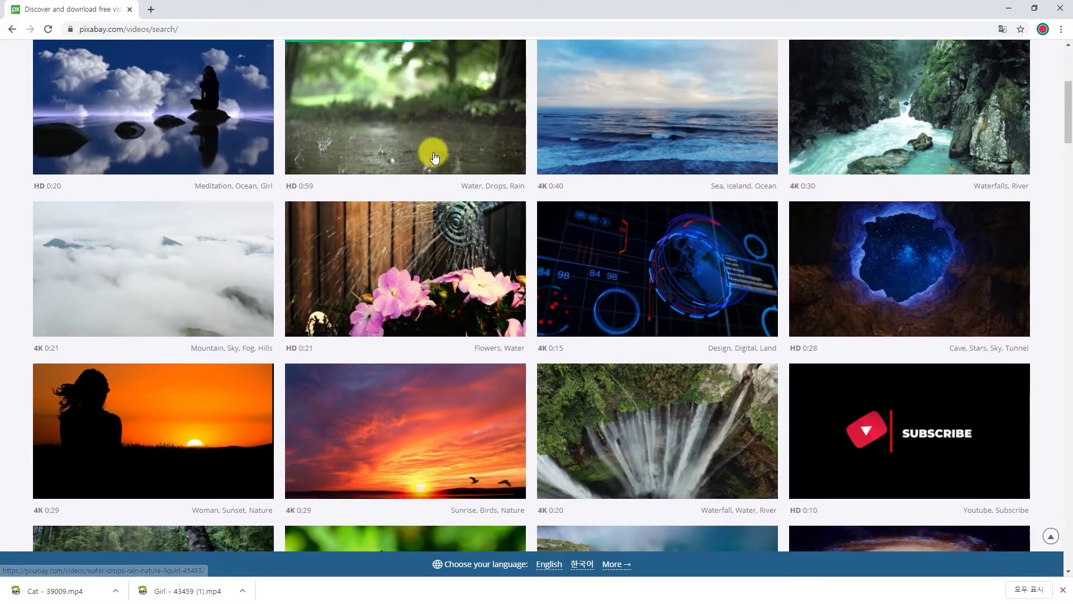
scroll(435, 158, "down", 2)
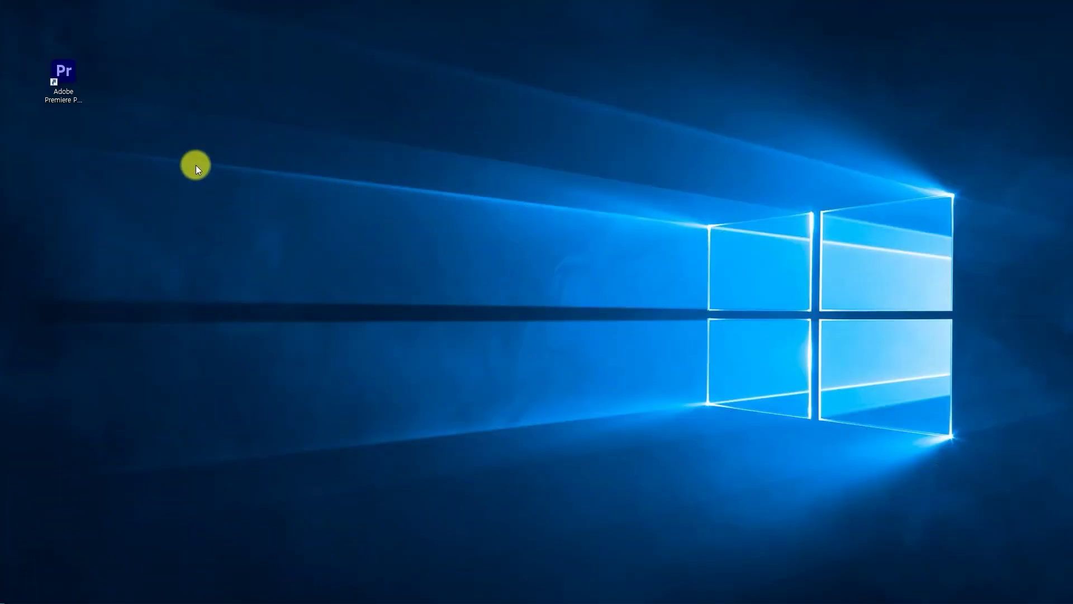
Launch Adobe Premiere Pro 2020 from its desktop shortcut
left_click(62, 75)
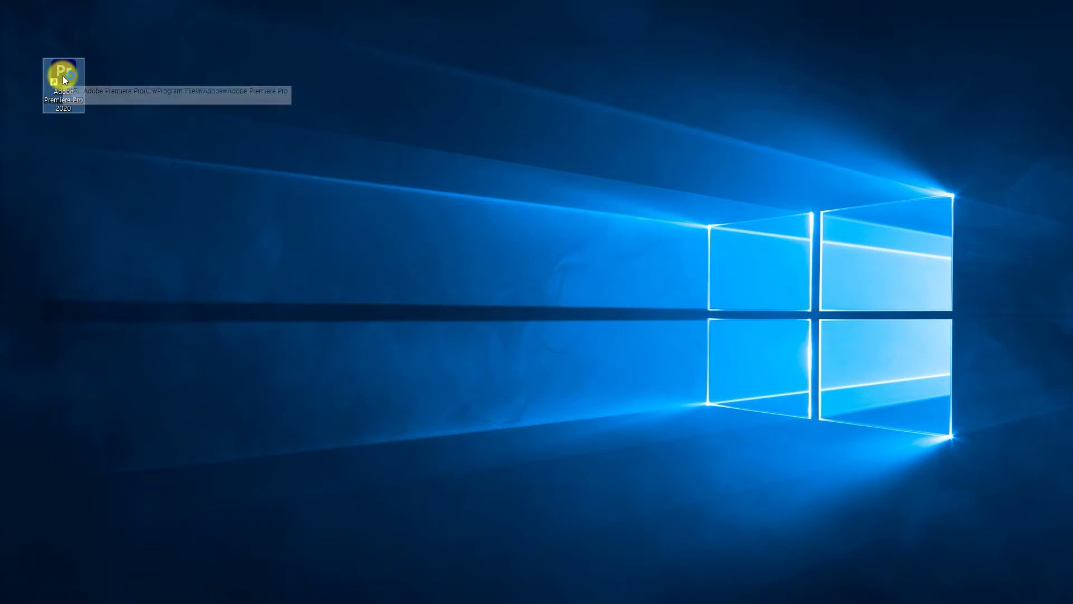
double_click(63, 80)
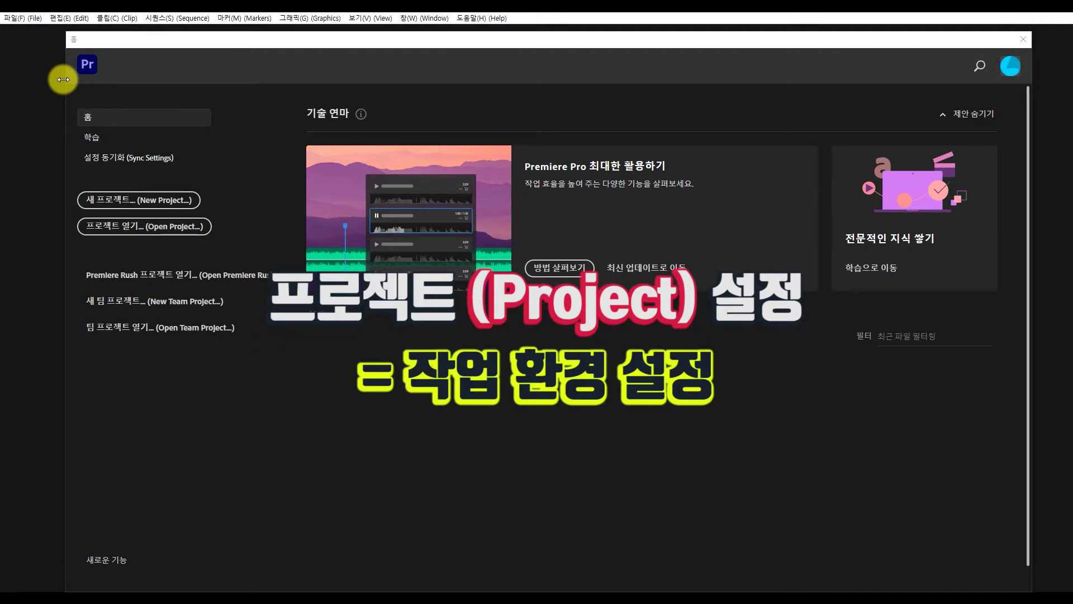
Start a new project and name it test_001
left_click(159, 202)
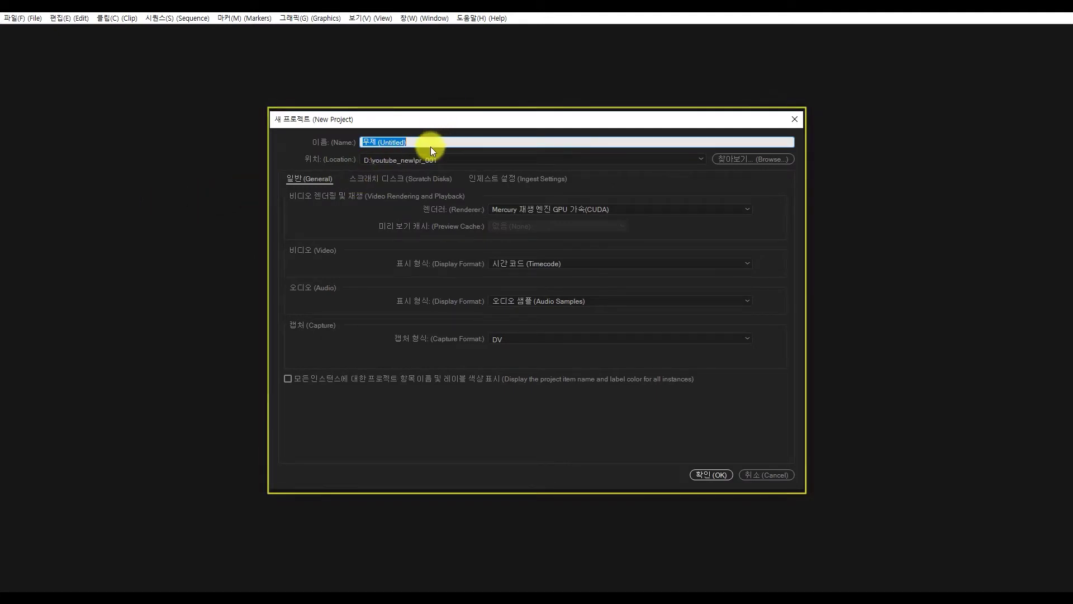
type("r")
key("BackSpace")
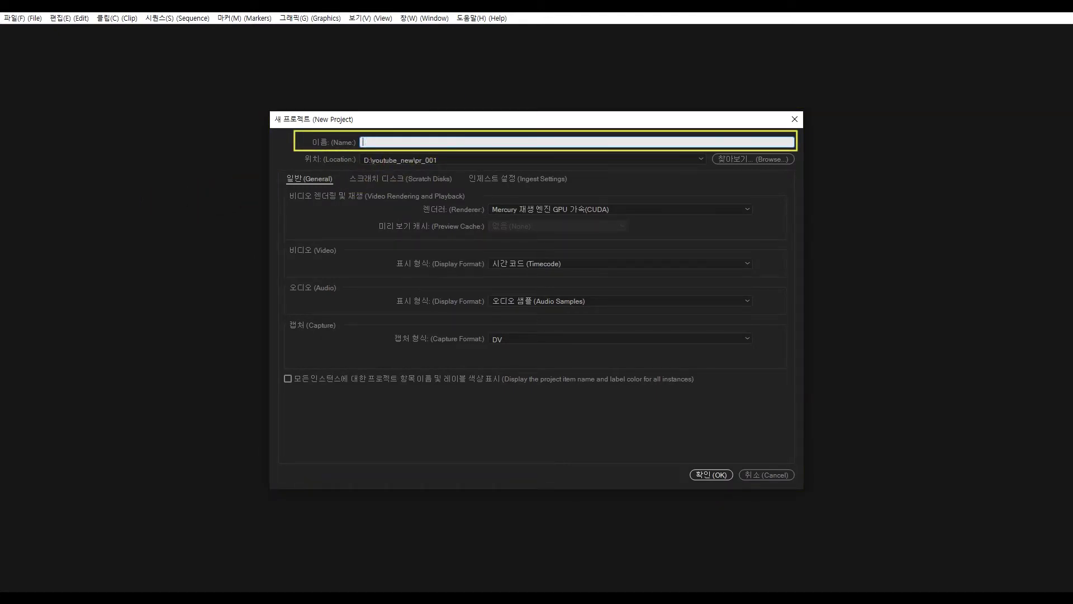
type("test_001")
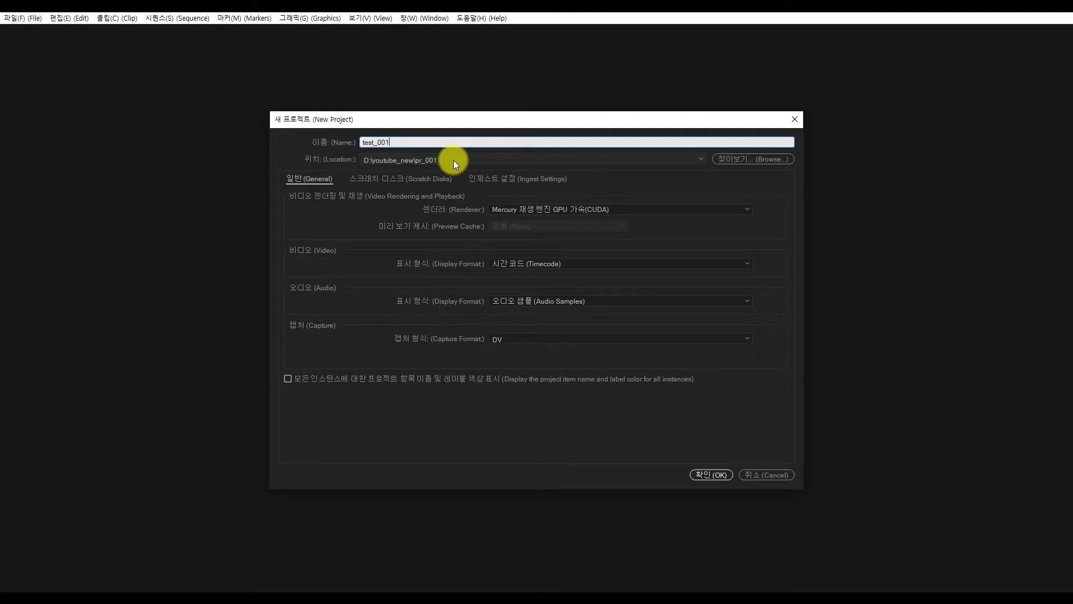
Create a folder named test on drive D: and set it as the project location
left_click(736, 159)
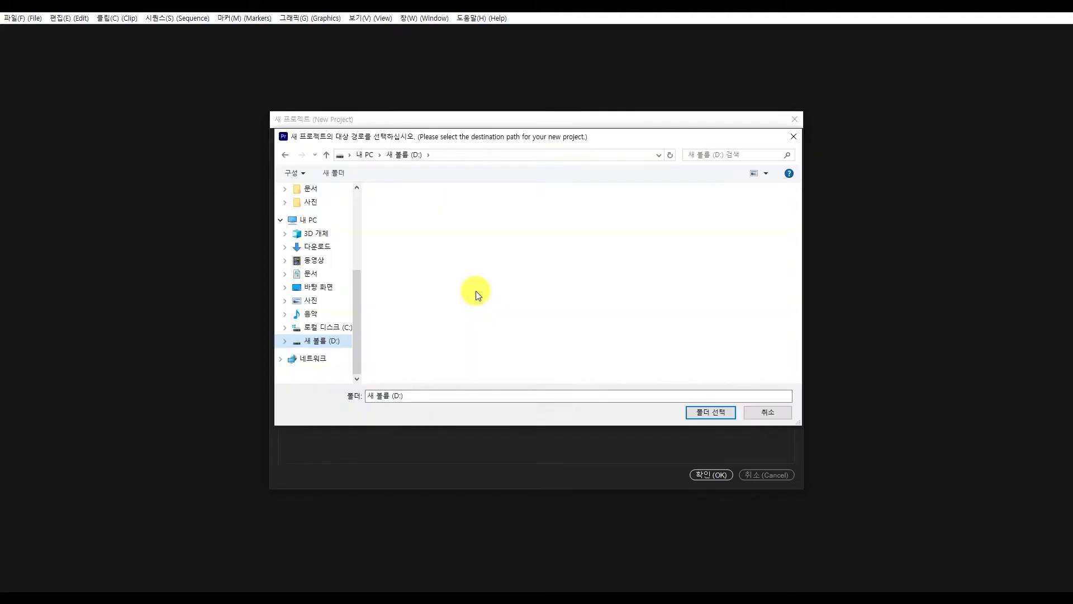
left_click(475, 291)
right_click(485, 283)
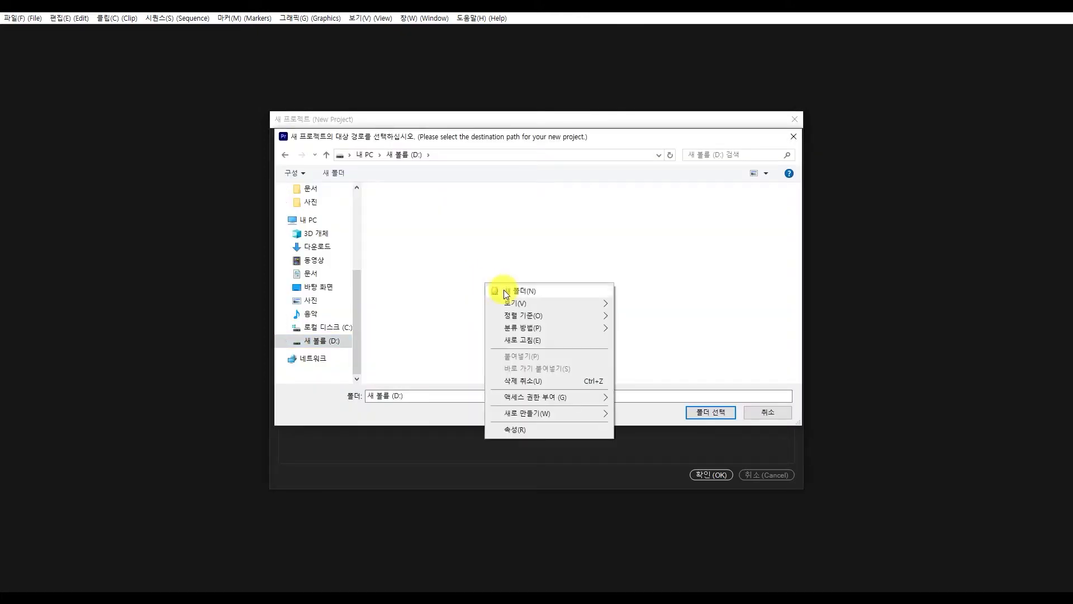
left_click(505, 291)
type("아비")
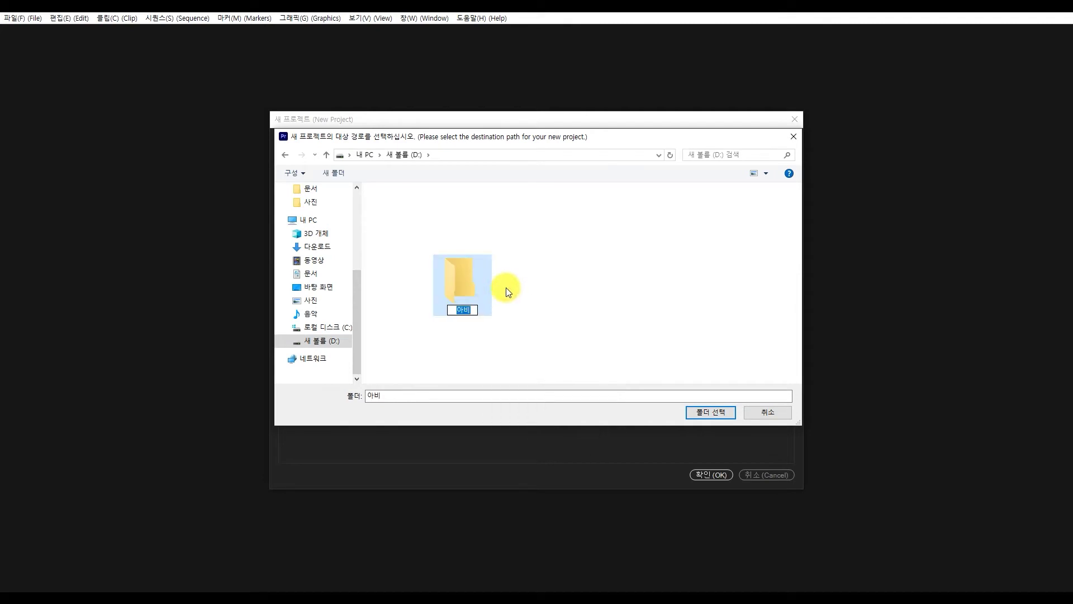
type("test")
key("Return")
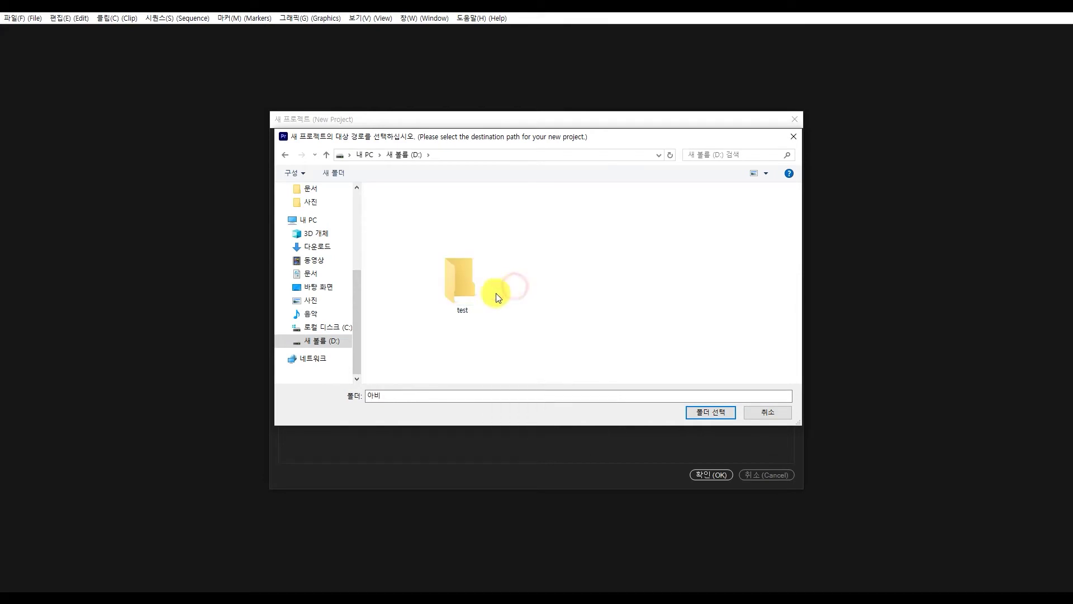
left_click(471, 289)
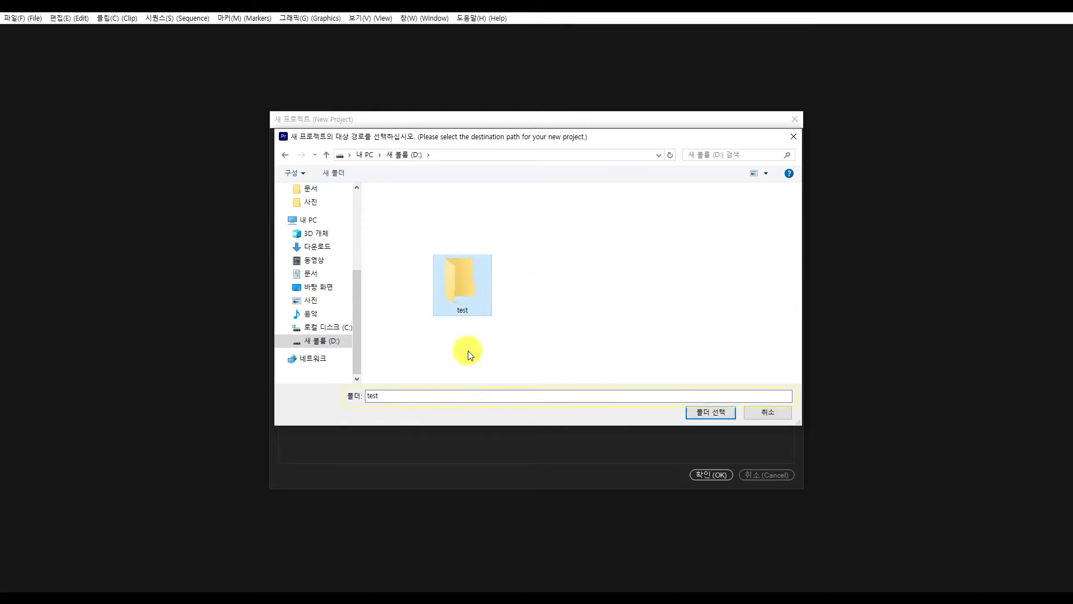
left_click(387, 400)
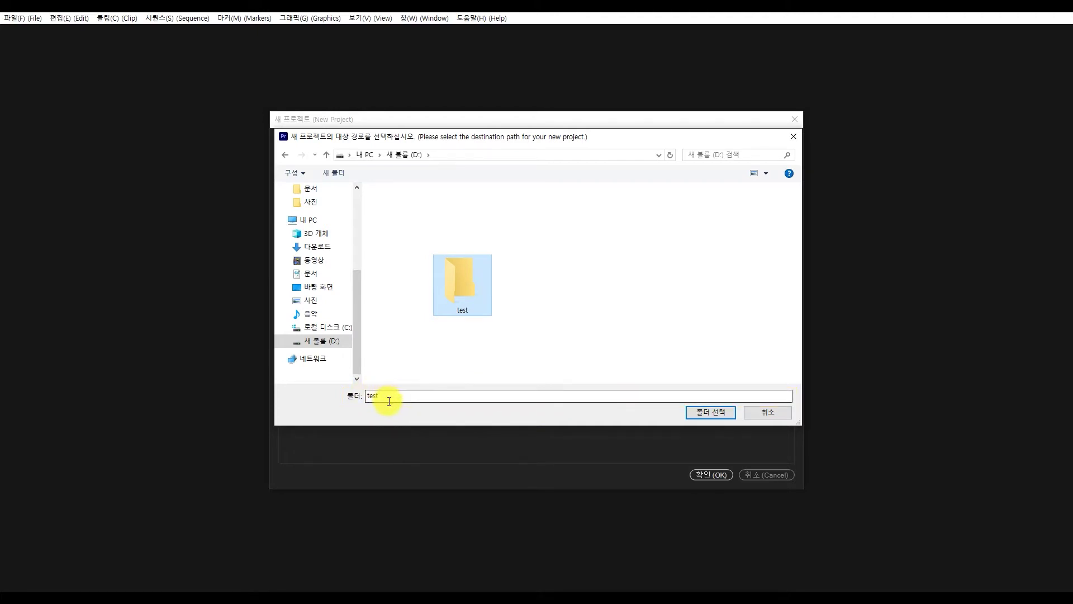
left_click(698, 413)
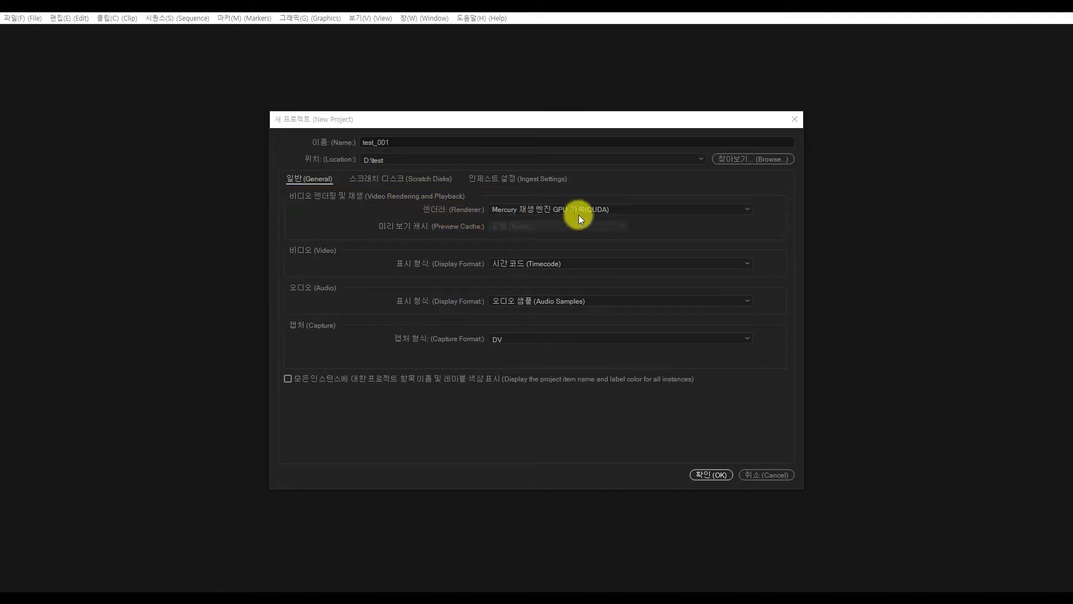
left_click(746, 209)
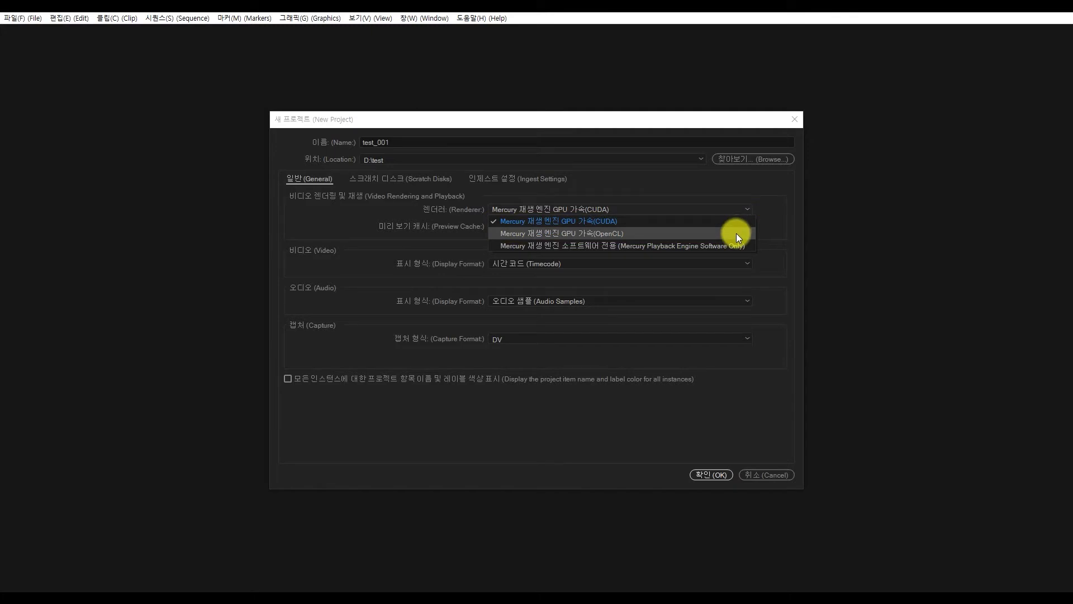
left_click(734, 223)
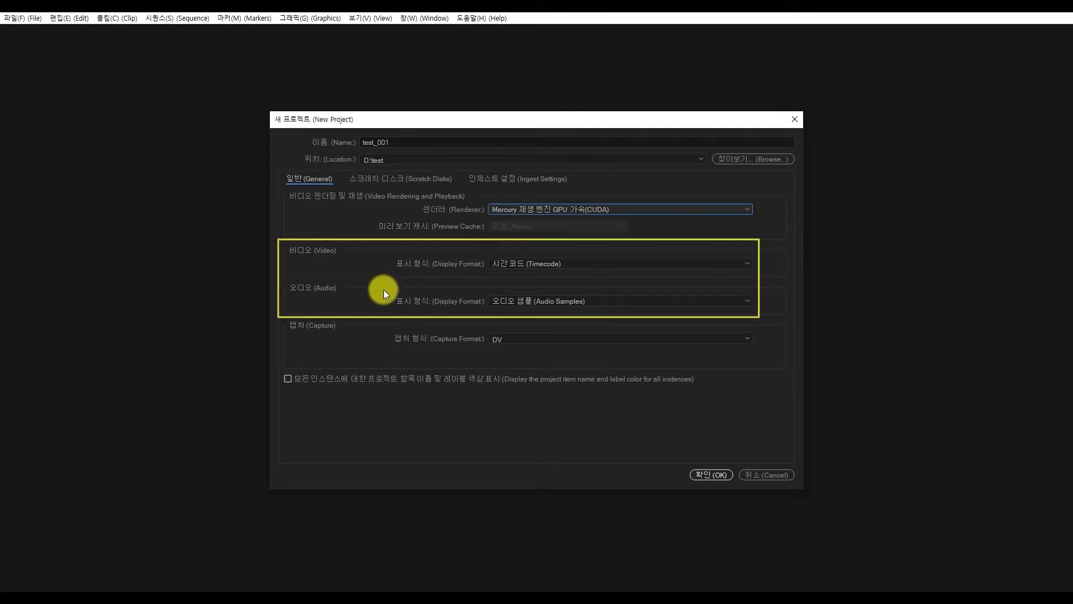
left_click(748, 260)
left_click(749, 261)
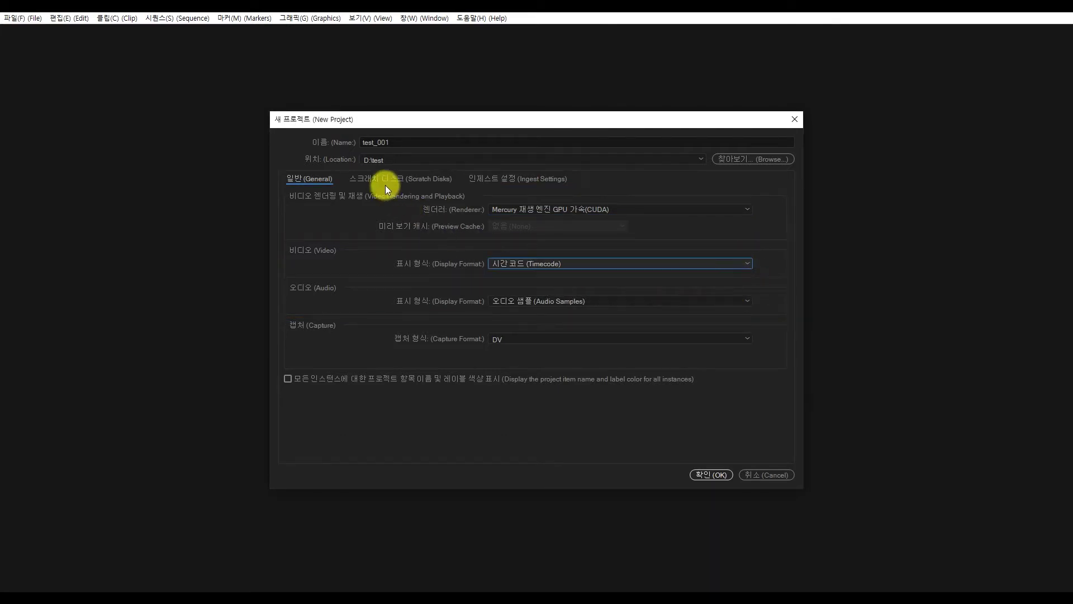
left_click(443, 184)
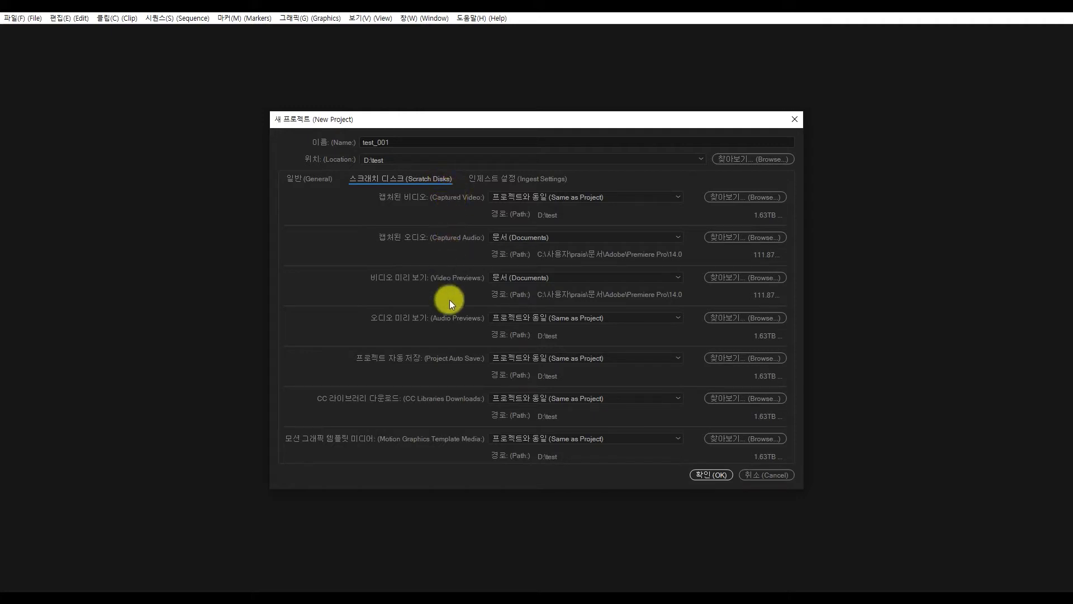
left_click(483, 179)
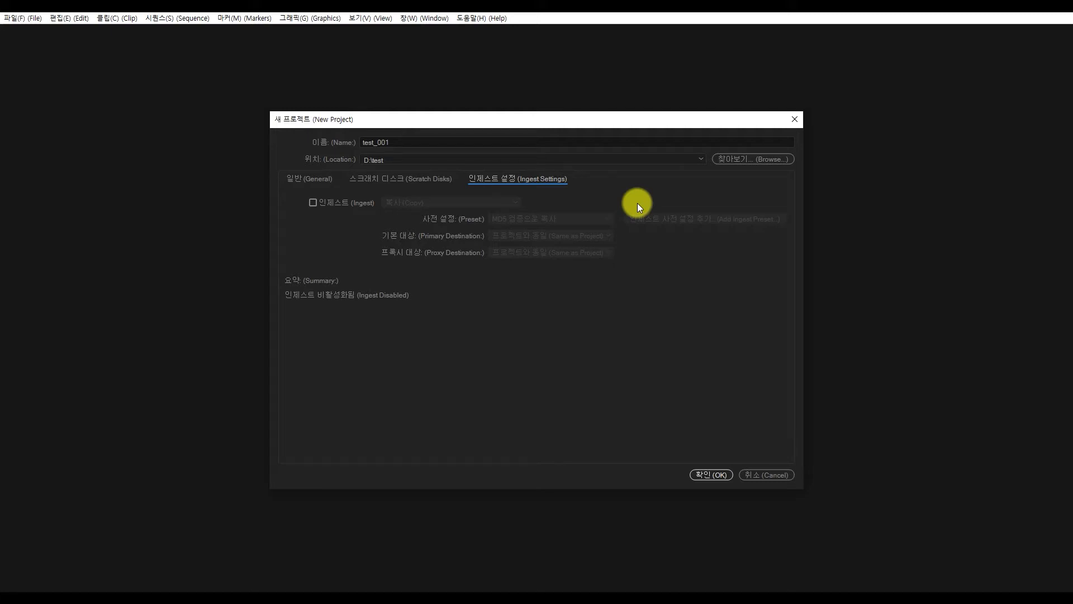
left_click(318, 179)
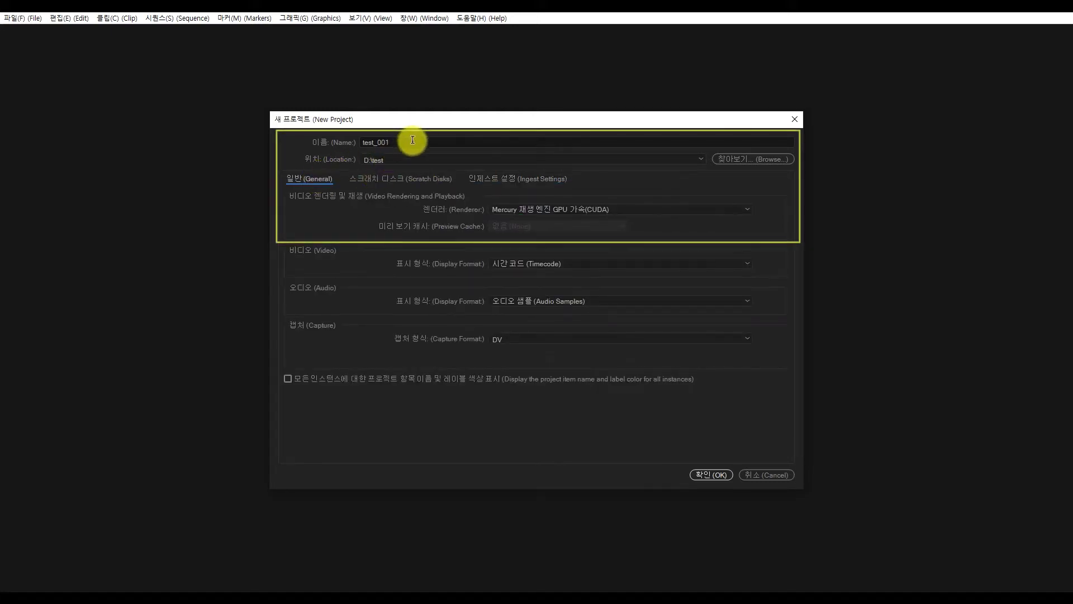
left_click_drag(412, 141, 360, 142)
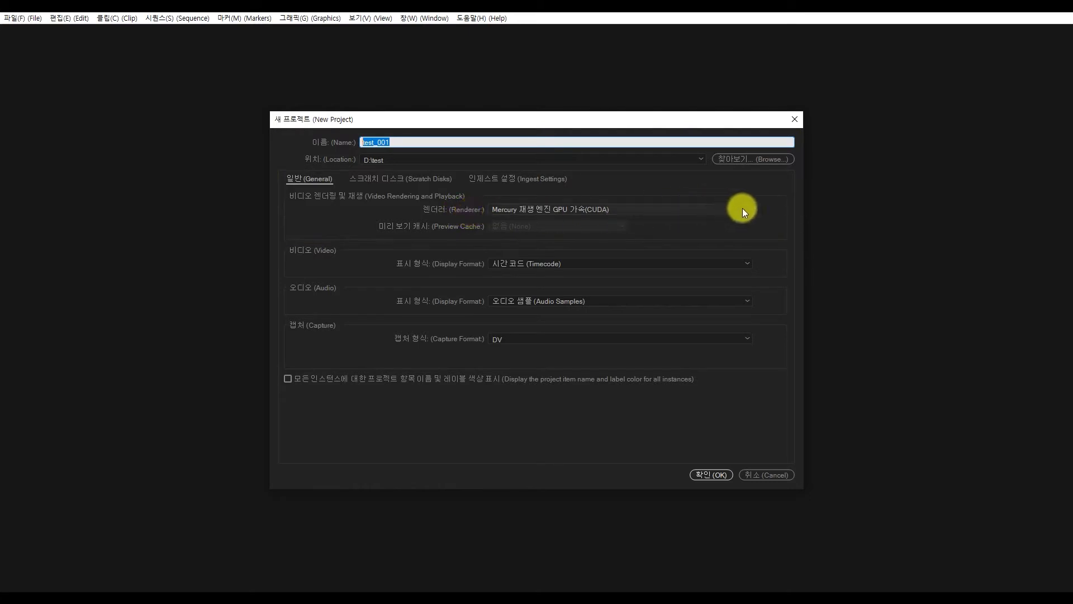
Create test_001 with the CUDA GPU-accelerated renderer, then minimize Premiere
left_click(742, 210)
left_click(707, 228)
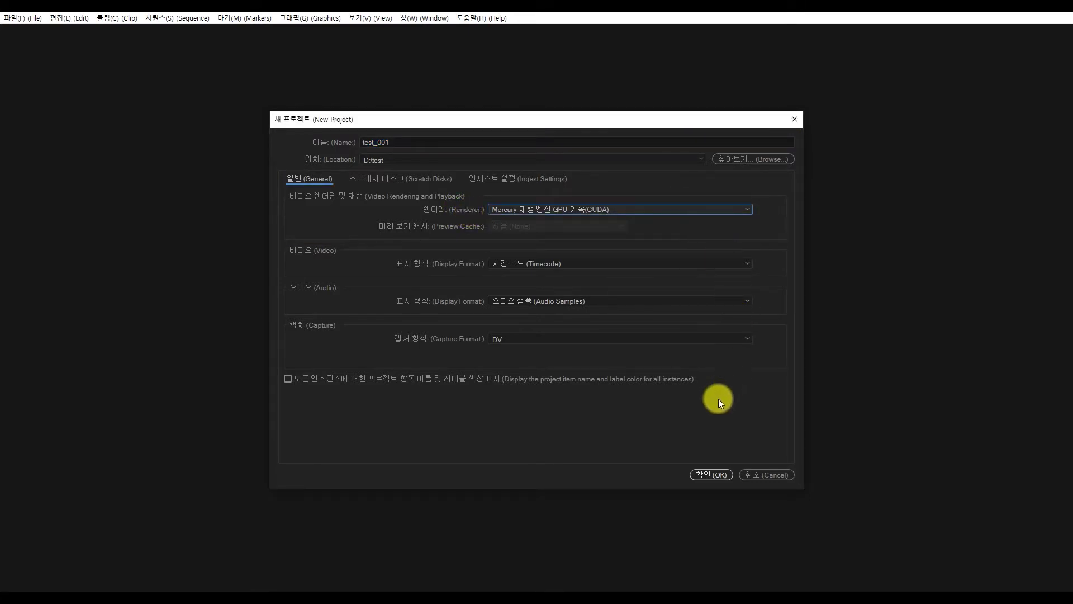
left_click(711, 476)
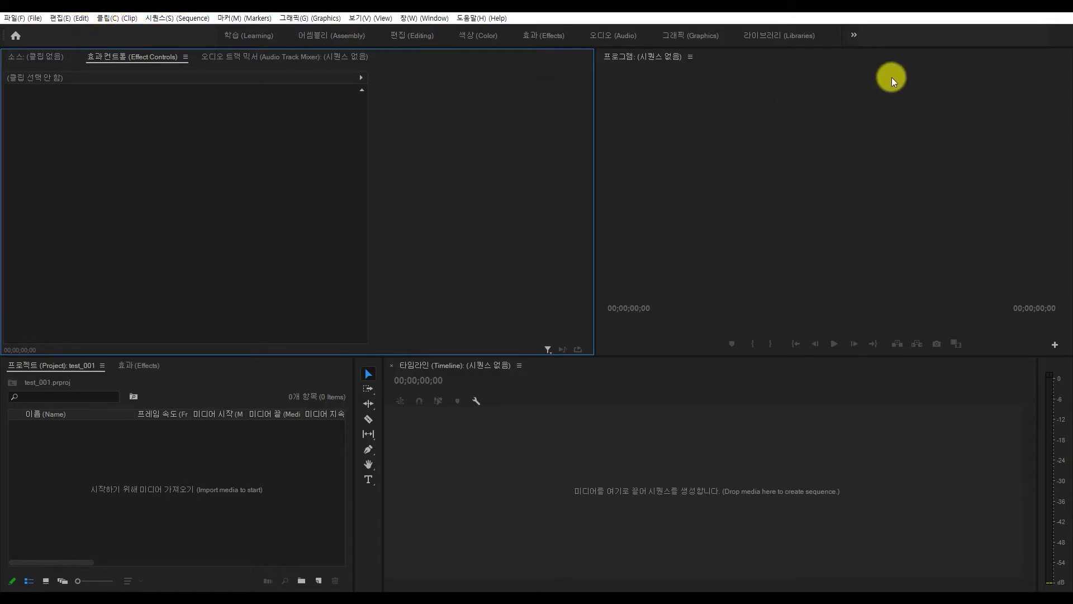
left_click(1060, 4)
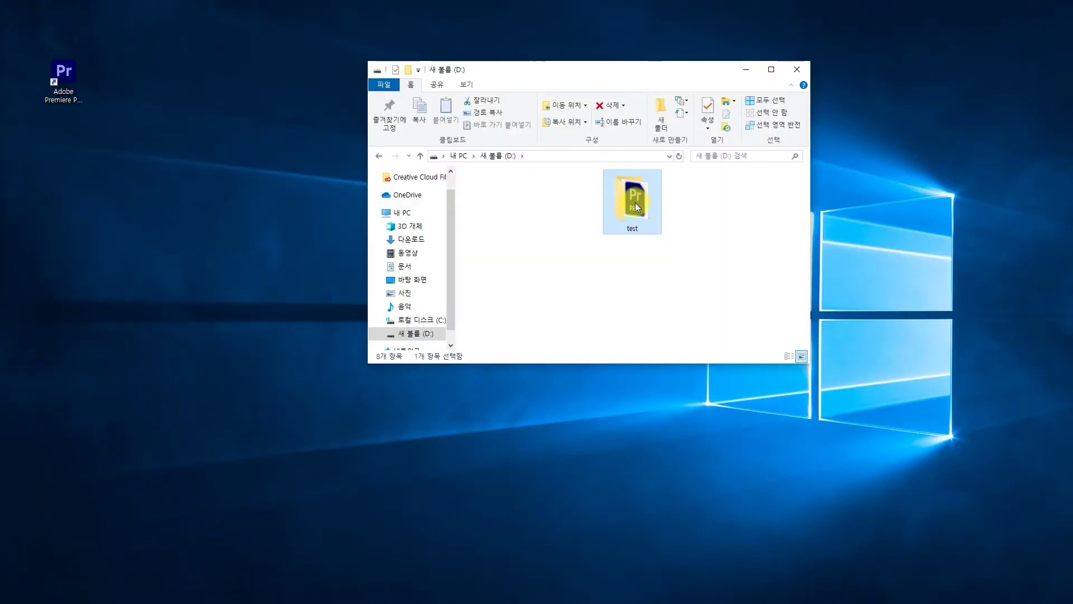
Find test_001.prproj inside D:\test, then close File Explorer
double_click(624, 190)
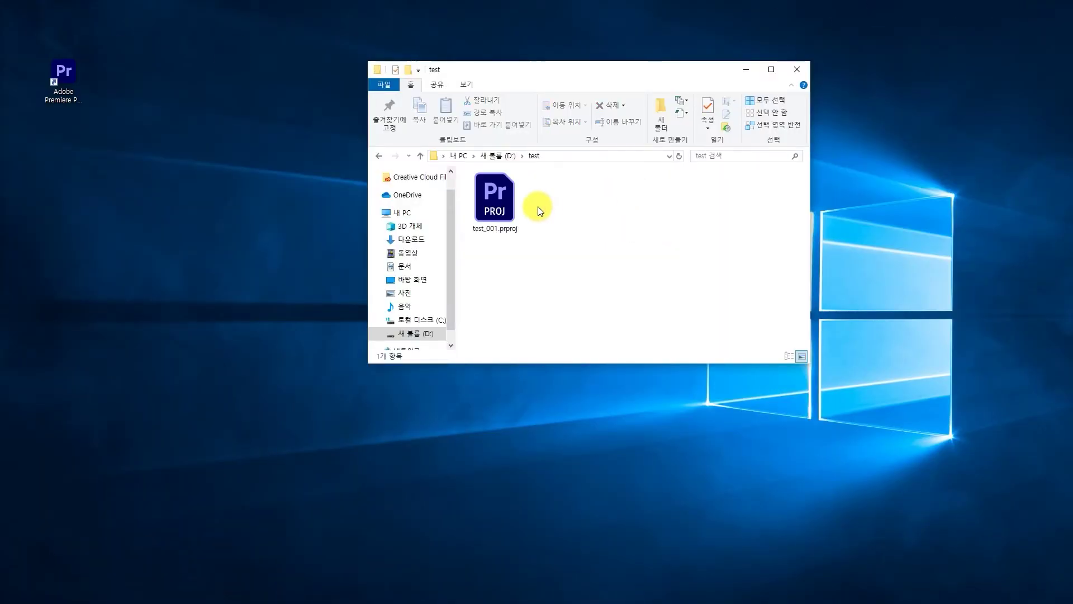
key("Down")
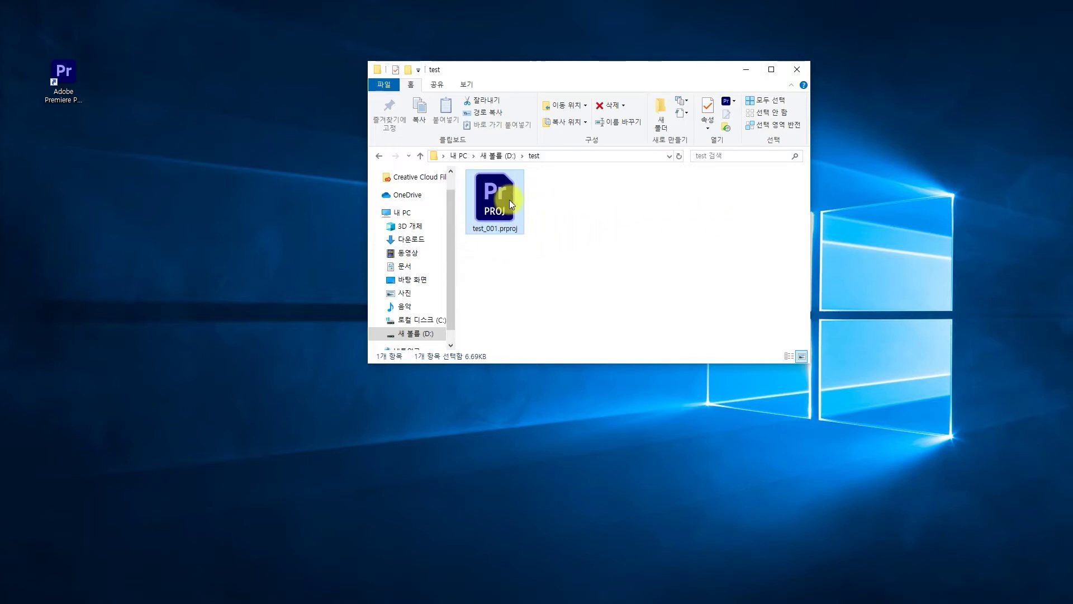
key("alt+F4")
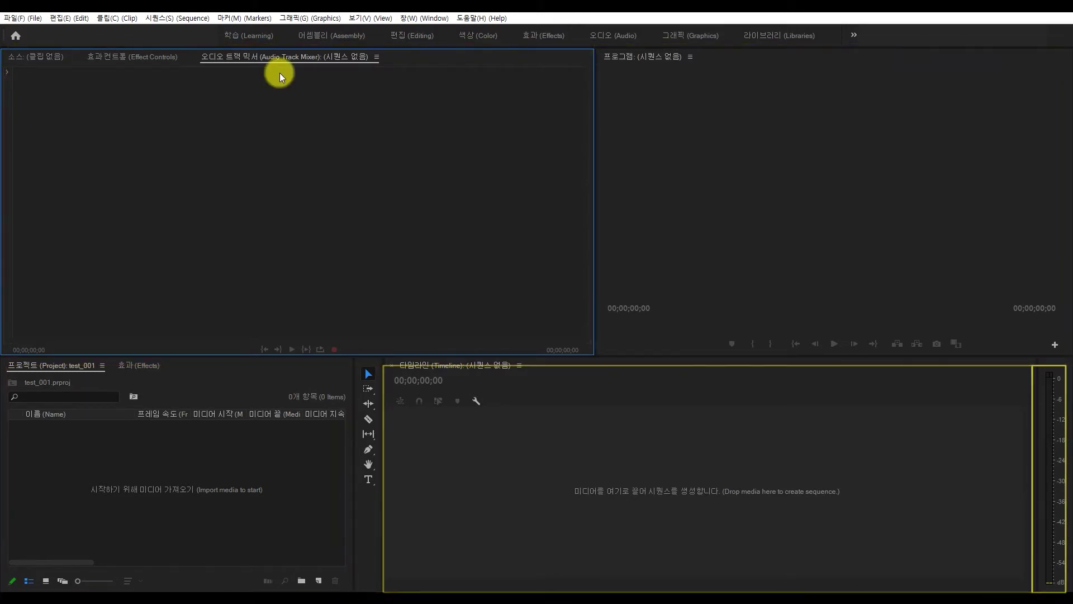
Cycle through the Effect Controls, Source, Program and Audio Track Mixer panels, ending on Source
left_click(162, 58)
left_click(42, 58)
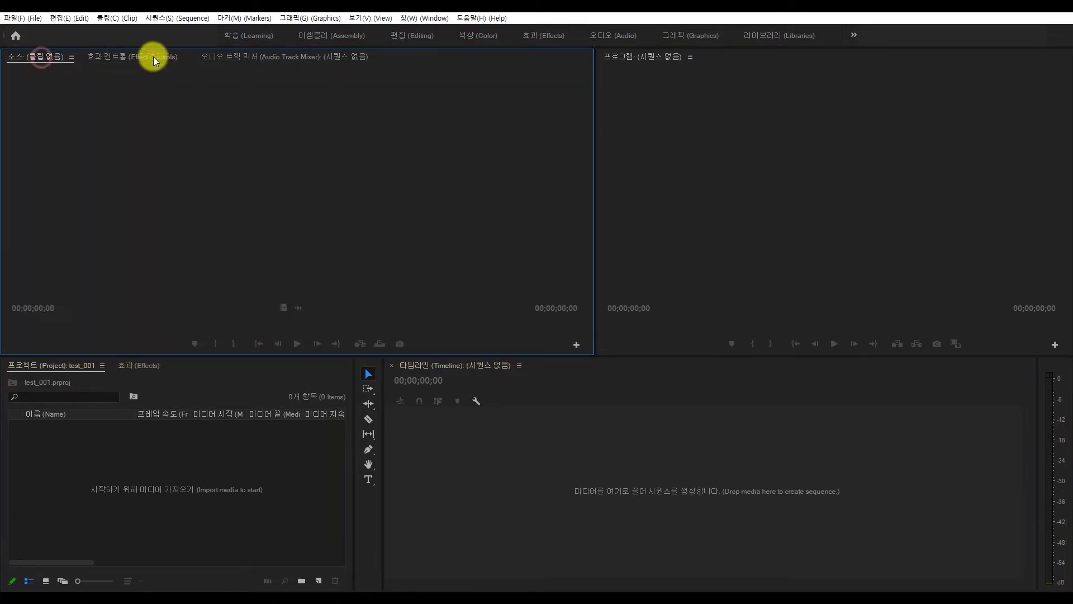
left_click(613, 59)
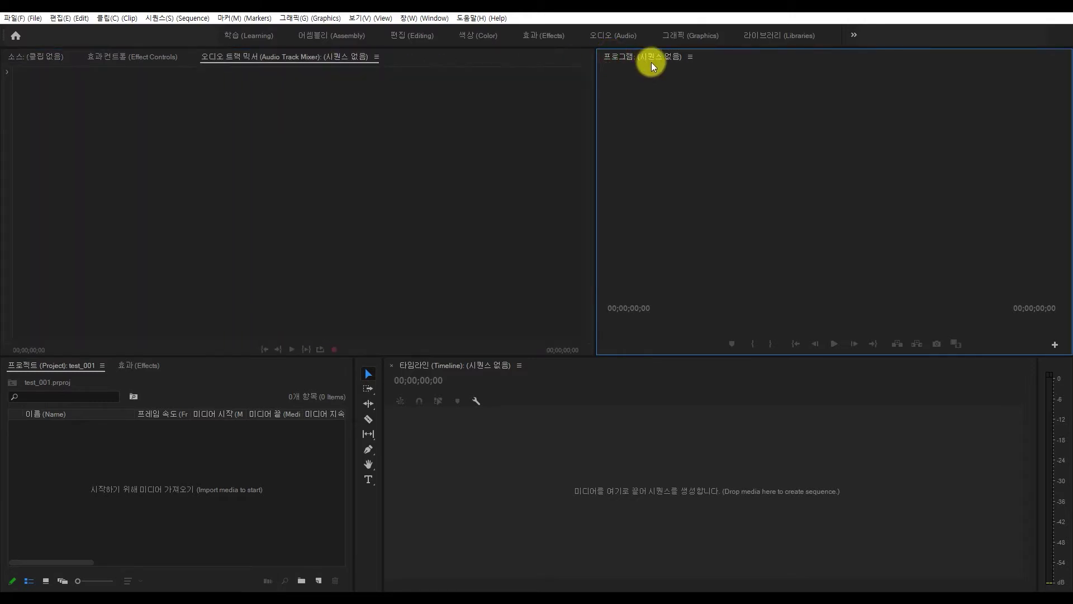
left_click(382, 101)
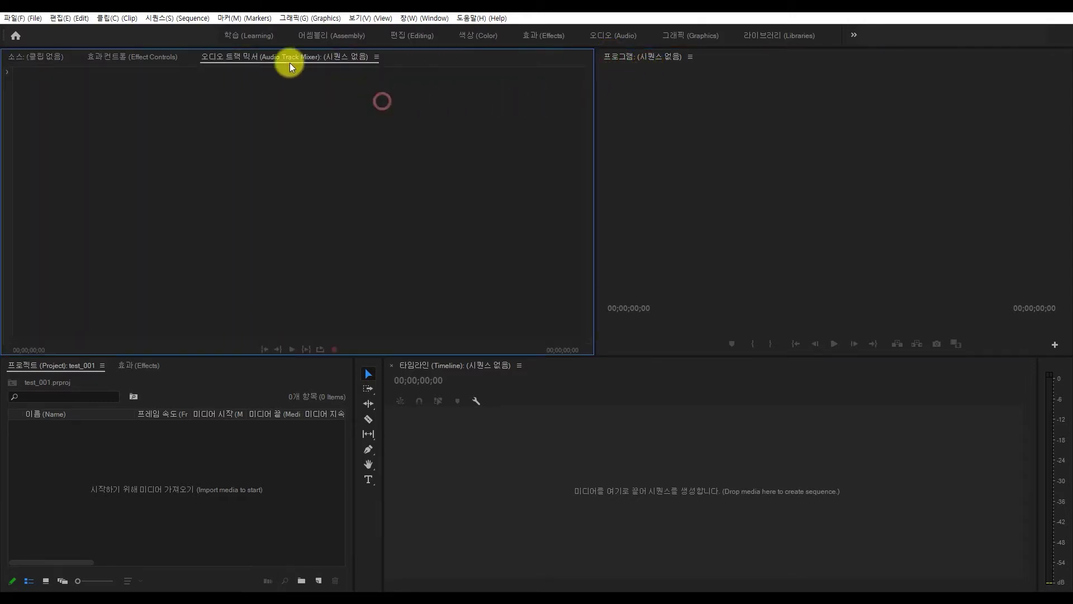
left_click(119, 56)
left_click(25, 59)
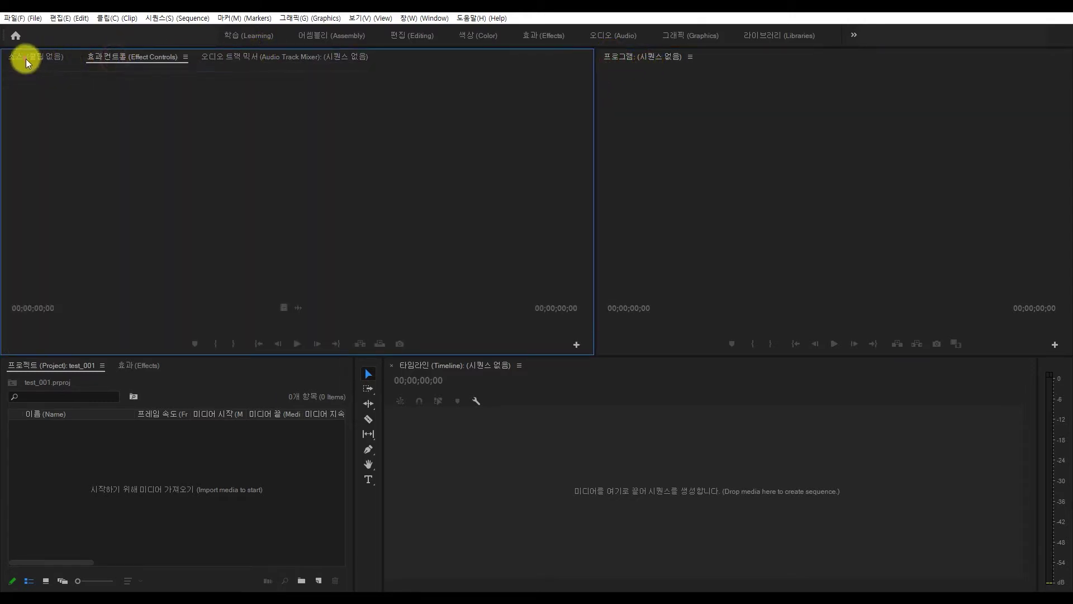
key("shift+4")
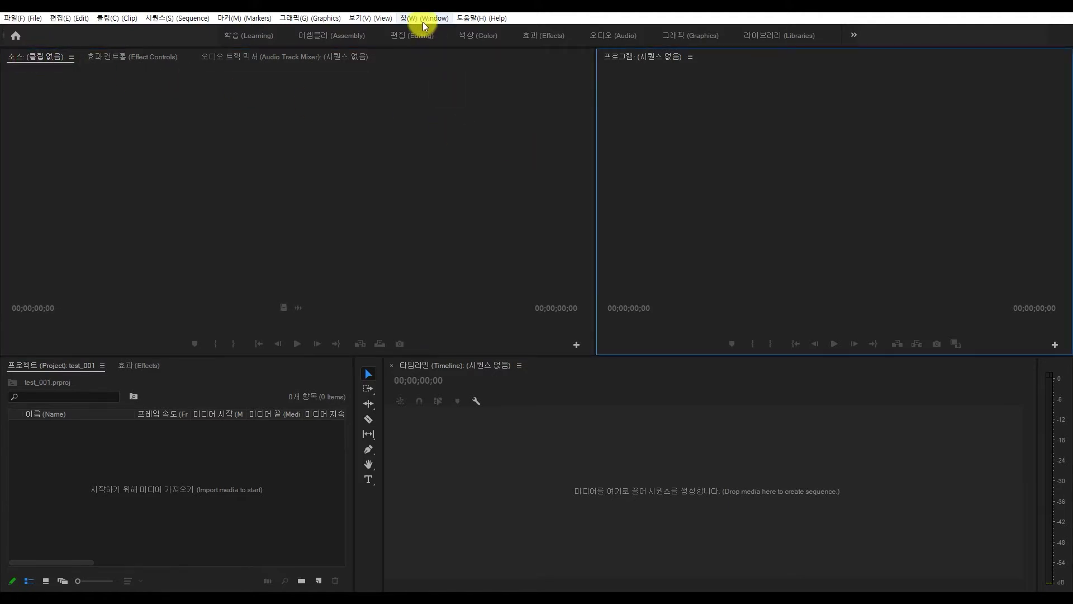
Add the Essential Graphics panel from the Window menu, then switch to the Learning workspace
left_click(423, 20)
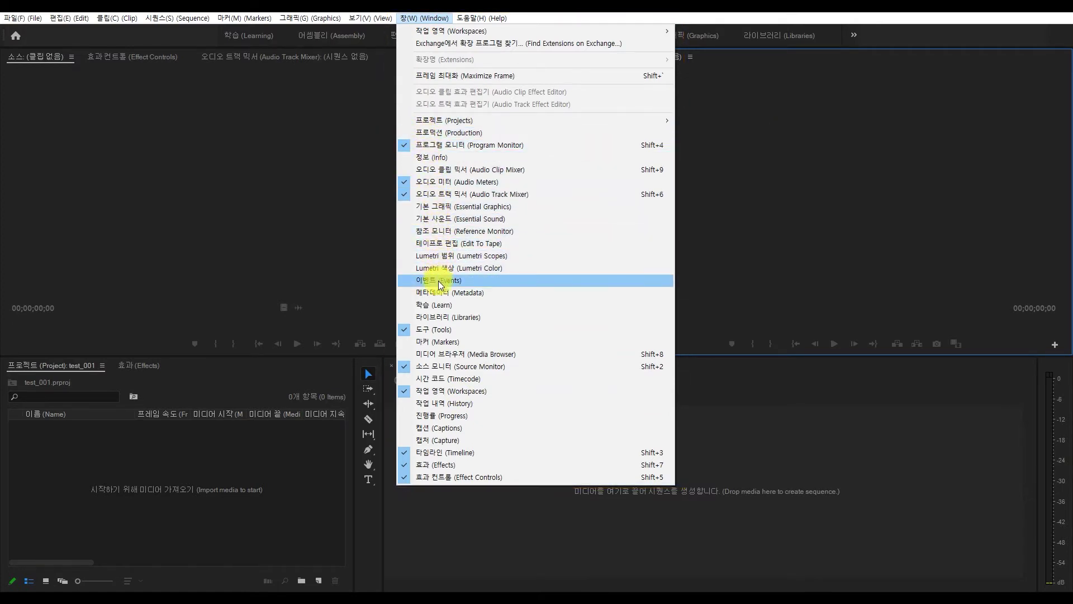
left_click(440, 209)
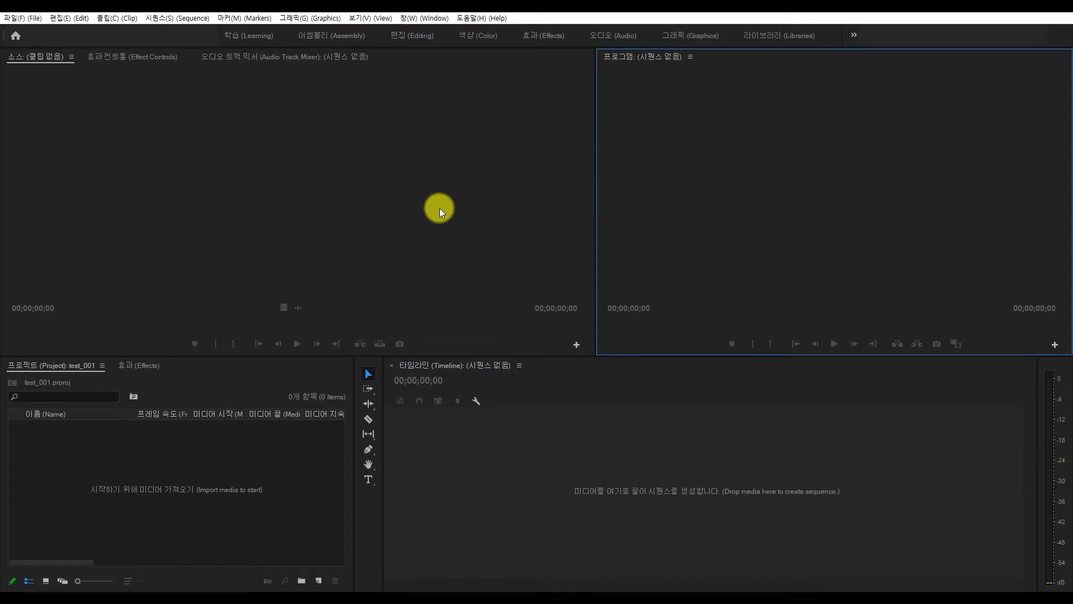
left_click(424, 18)
mouse_move(467, 121)
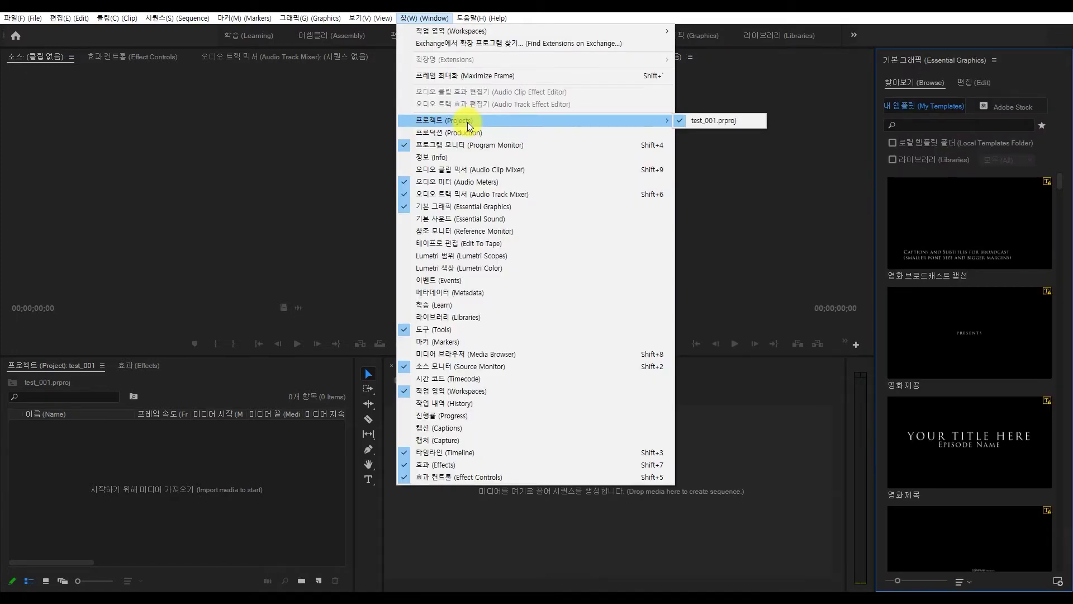
left_click(680, 149)
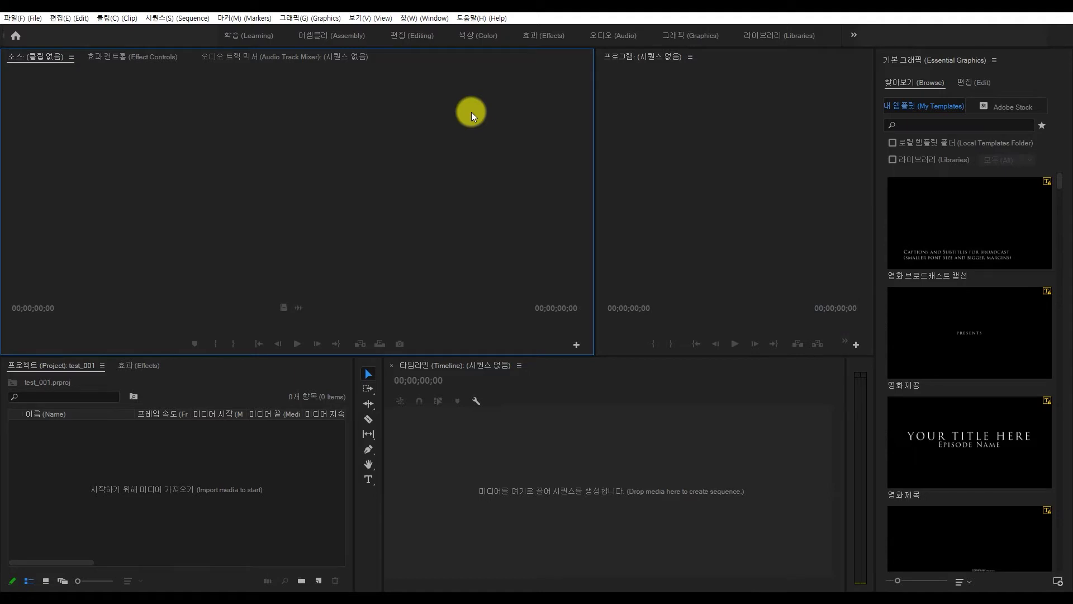
left_click(247, 36)
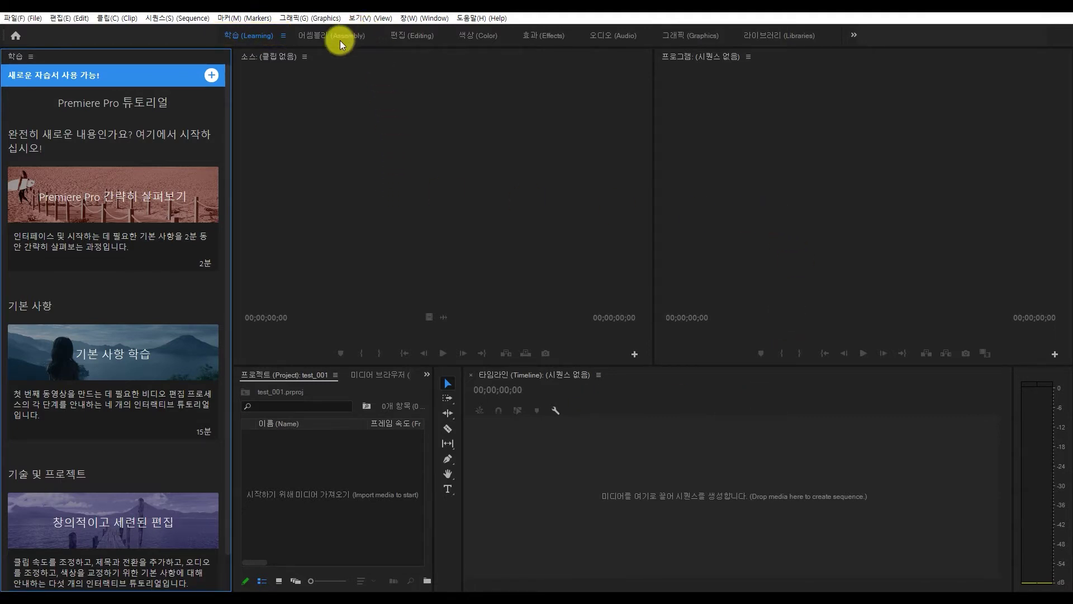
Switch to the Graphics workspace and undock and close the Program monitor
left_click(612, 35)
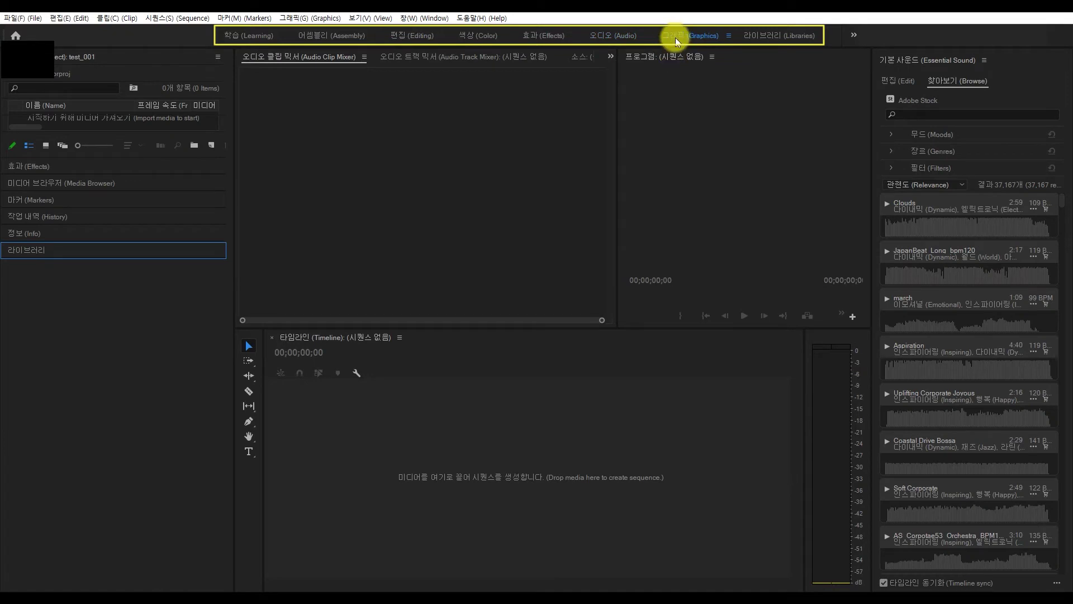
left_click(676, 39)
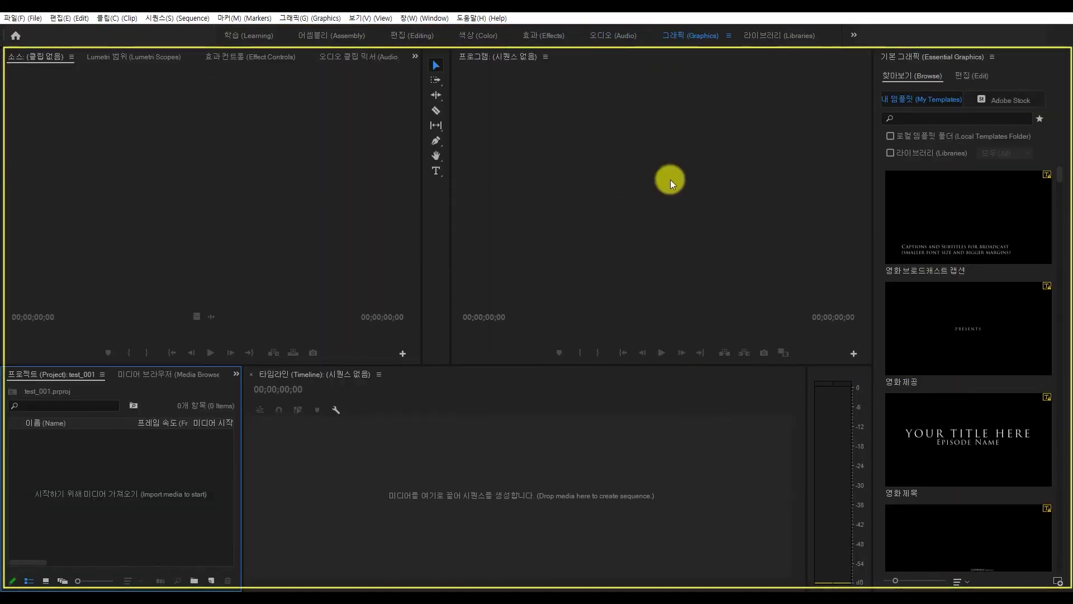
left_click(347, 141)
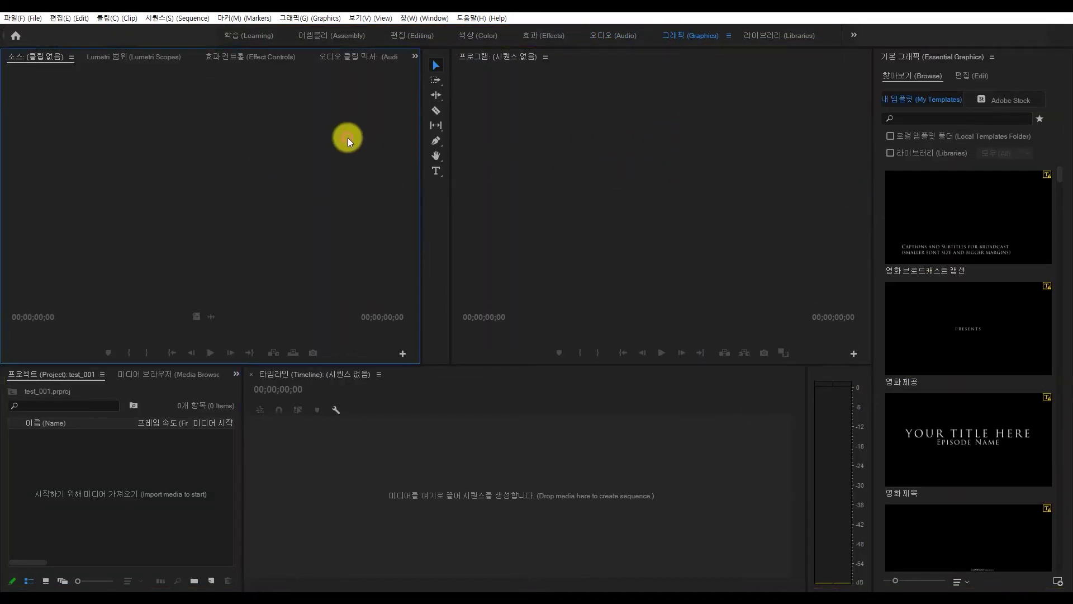
left_click(475, 55)
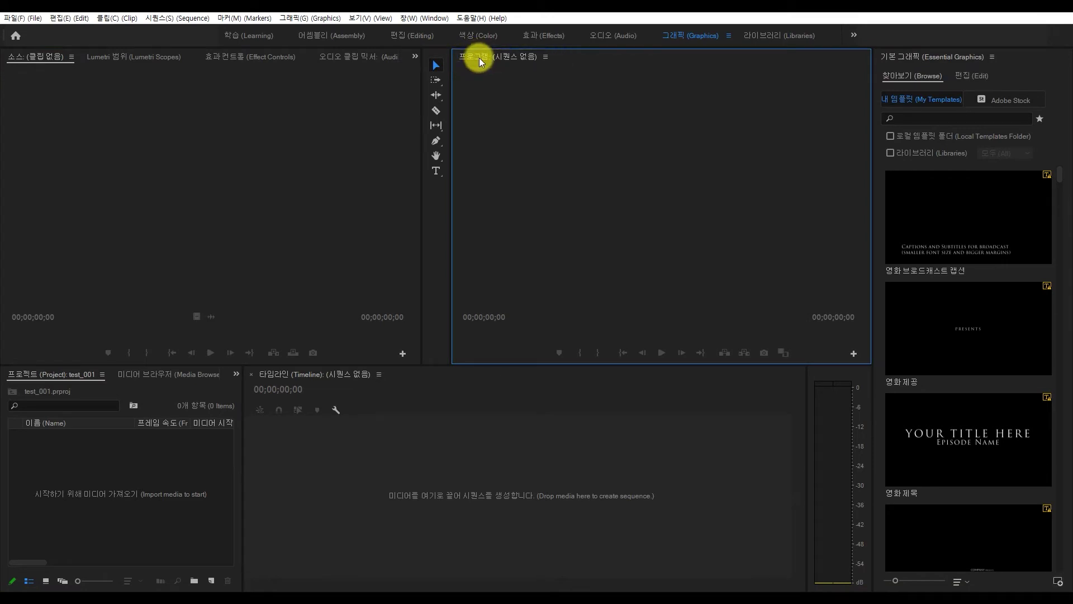
left_click(545, 57)
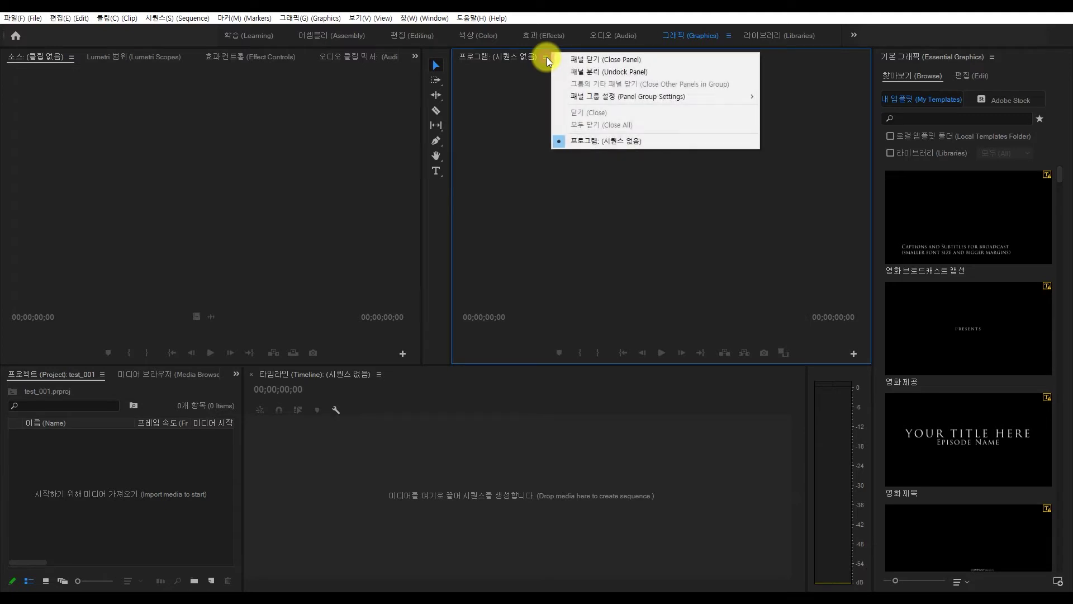
left_click(592, 71)
left_click_drag(575, 69, 495, 95)
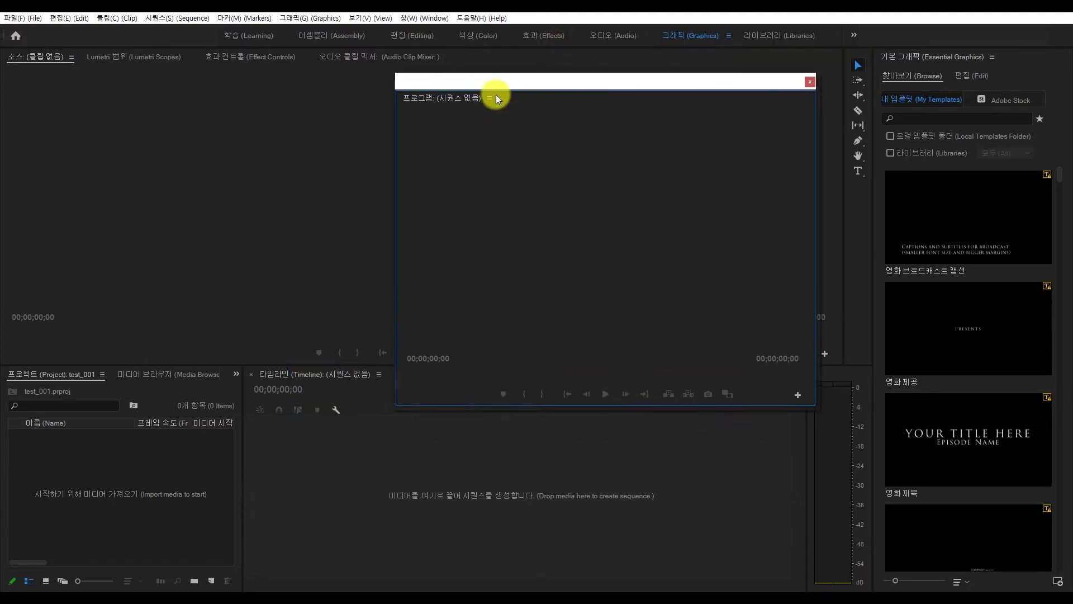
left_click(490, 98)
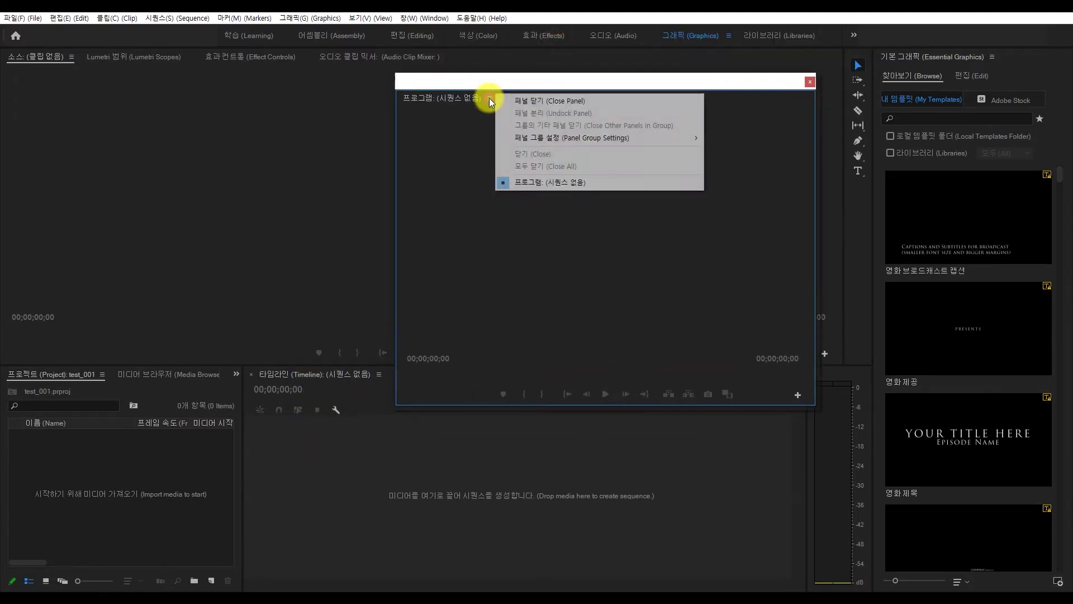
left_click(521, 99)
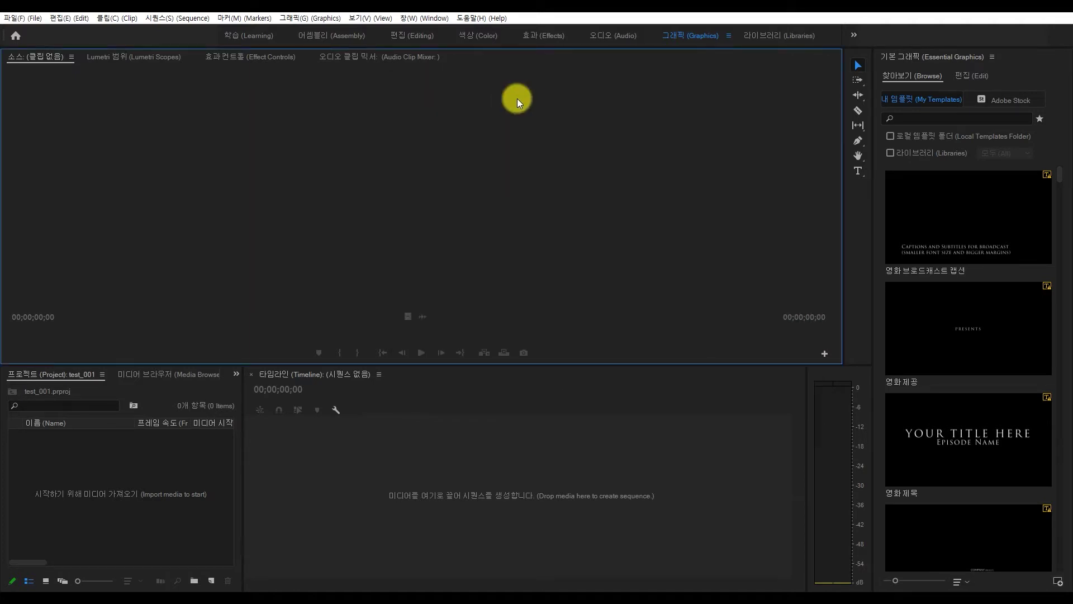
Close the Effect Controls, Lumetri Scopes and Essential Graphics panels
left_click(249, 56)
left_click(304, 56)
left_click(326, 58)
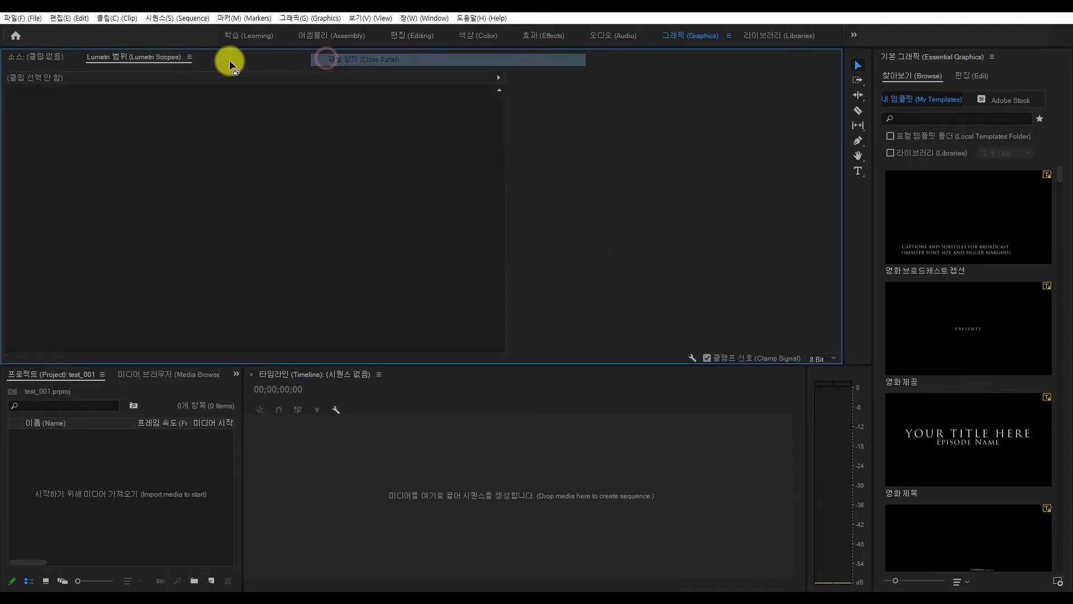
left_click(190, 56)
left_click(226, 58)
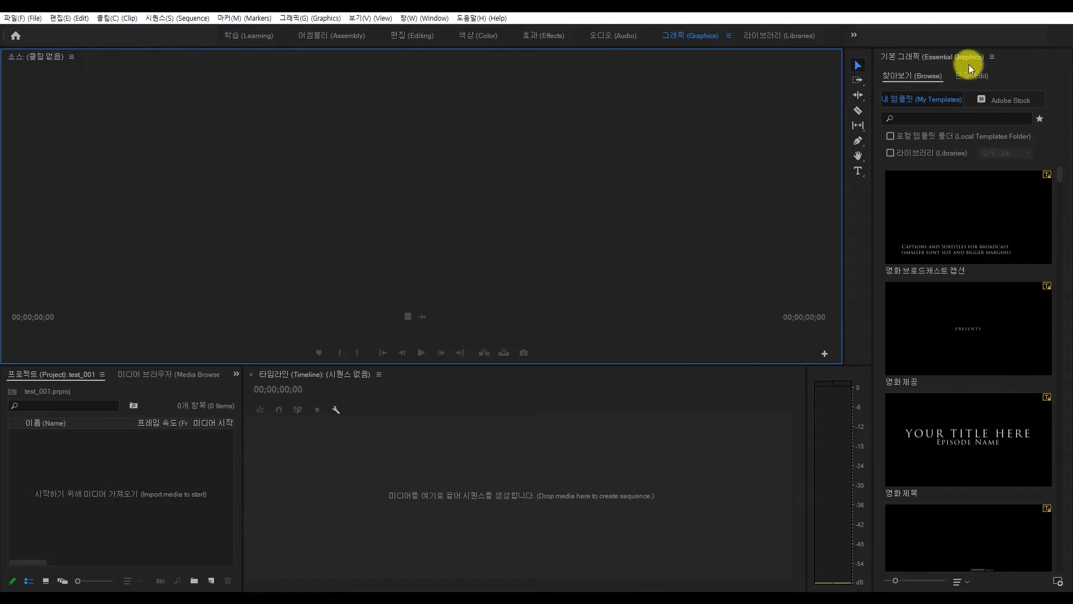
left_click(992, 57)
left_click(950, 60)
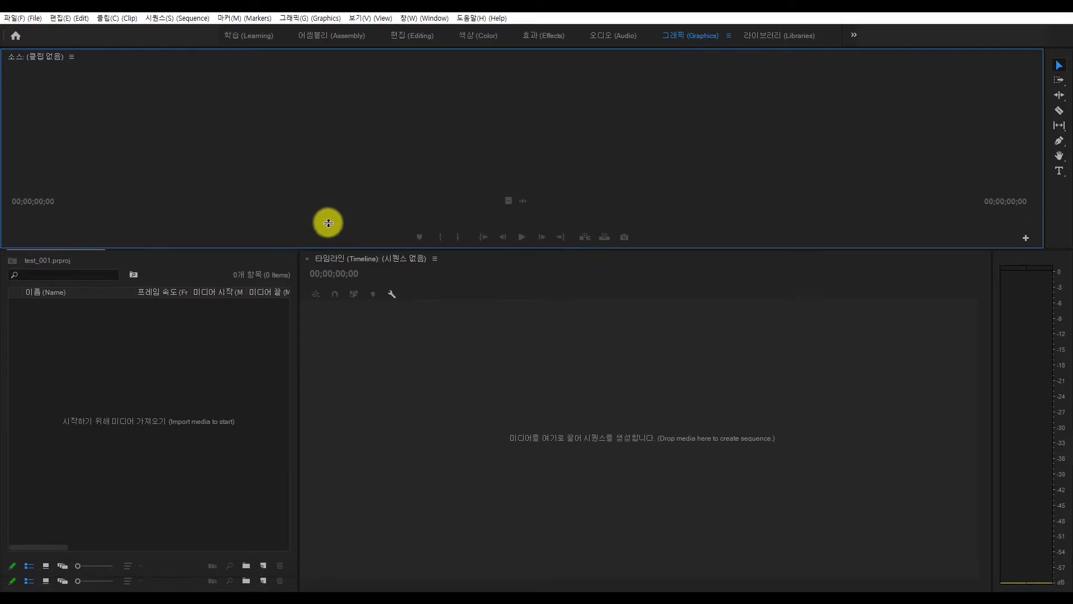
Resize the Source monitor and Project areas, then dock the Timeline beside the Source monitor
mouse_move(316, 364)
left_mouse_down()
mouse_move(313, 204)
mouse_move(387, 229)
mouse_move(618, 228)
left_mouse_up()
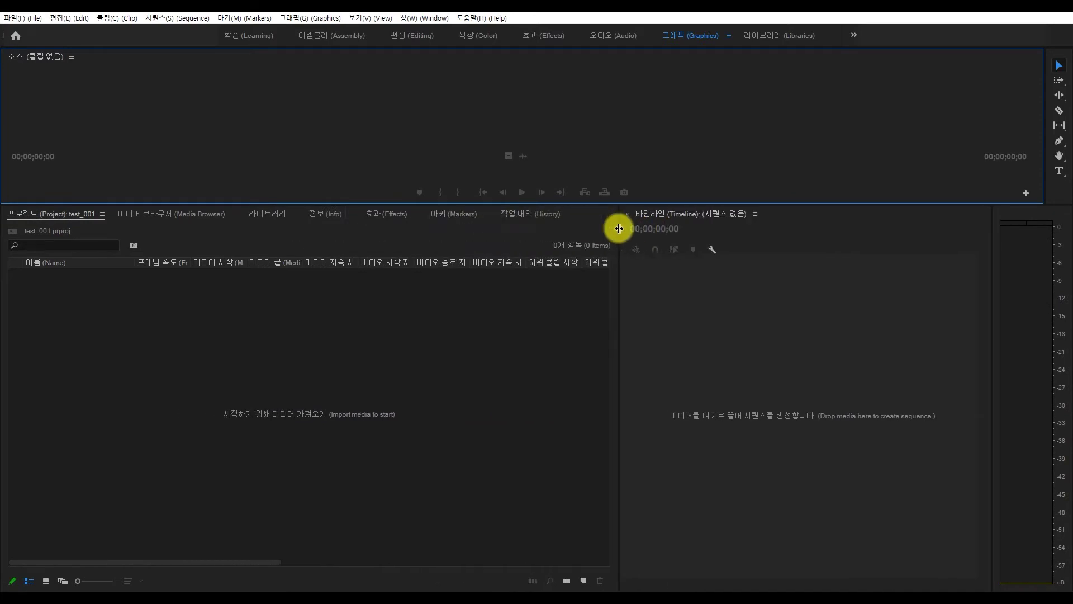
left_click_drag(914, 204, 891, 289)
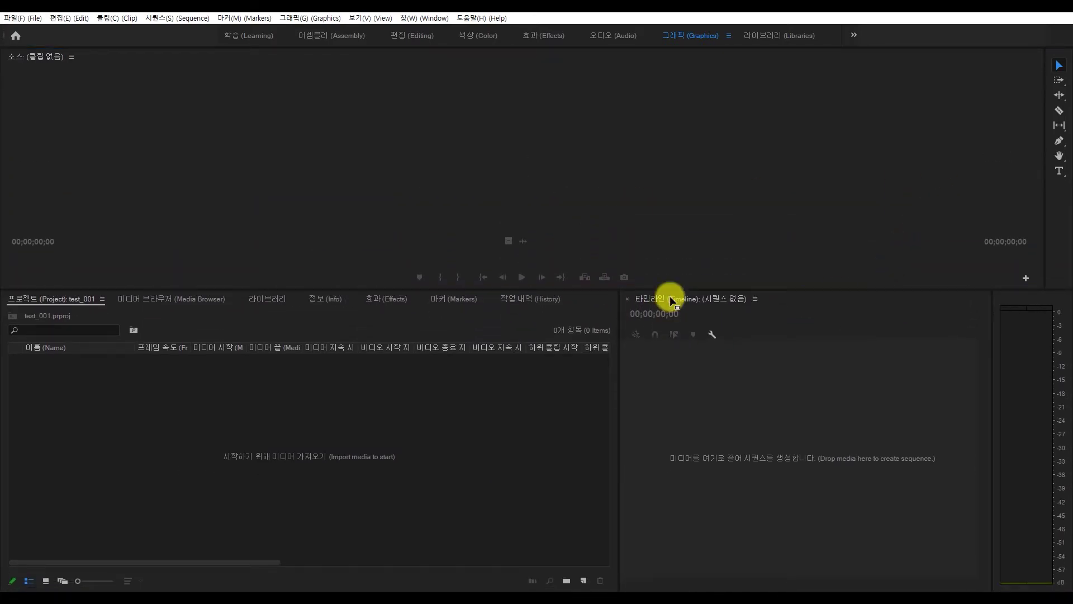
left_click_drag(669, 296, 684, 211)
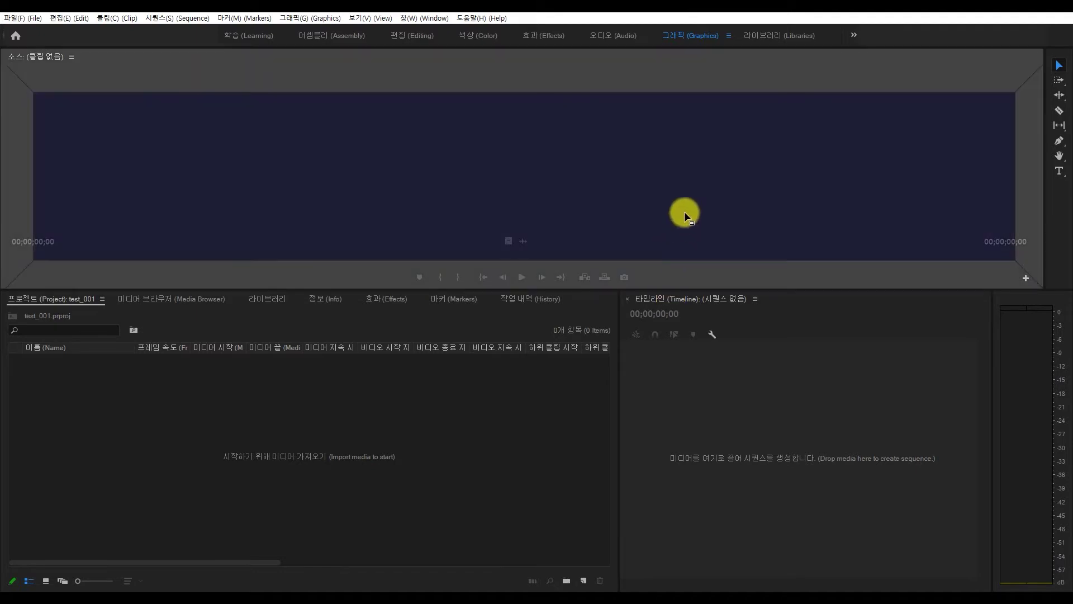
left_click_drag(988, 138, 1021, 137)
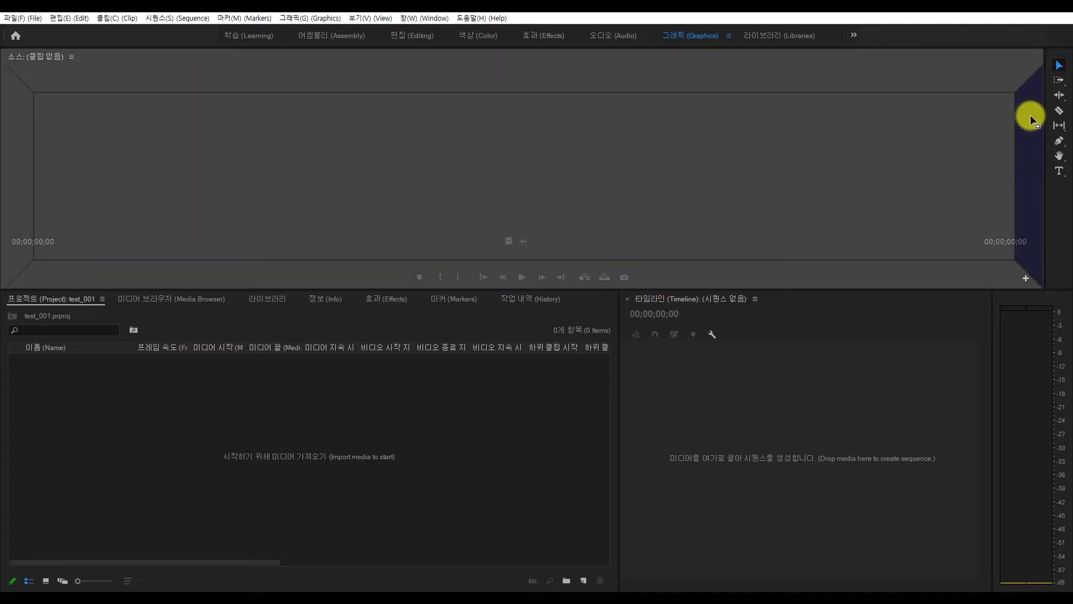
left_click_drag(1031, 115, 1031, 116)
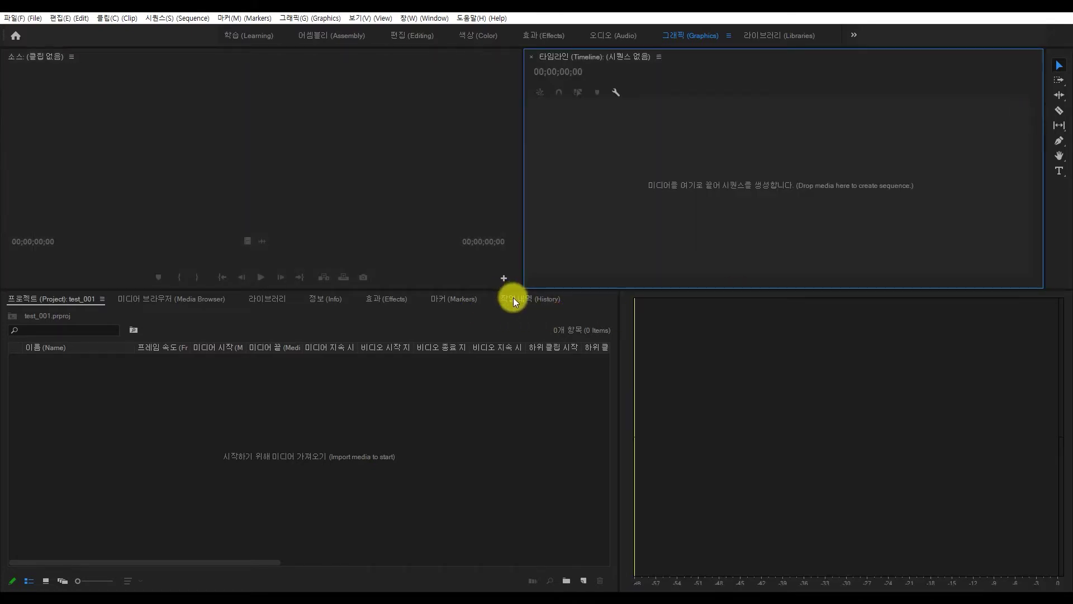
Dock the History panel into the Timeline group, leaving History showing
left_click_drag(515, 298, 609, 57)
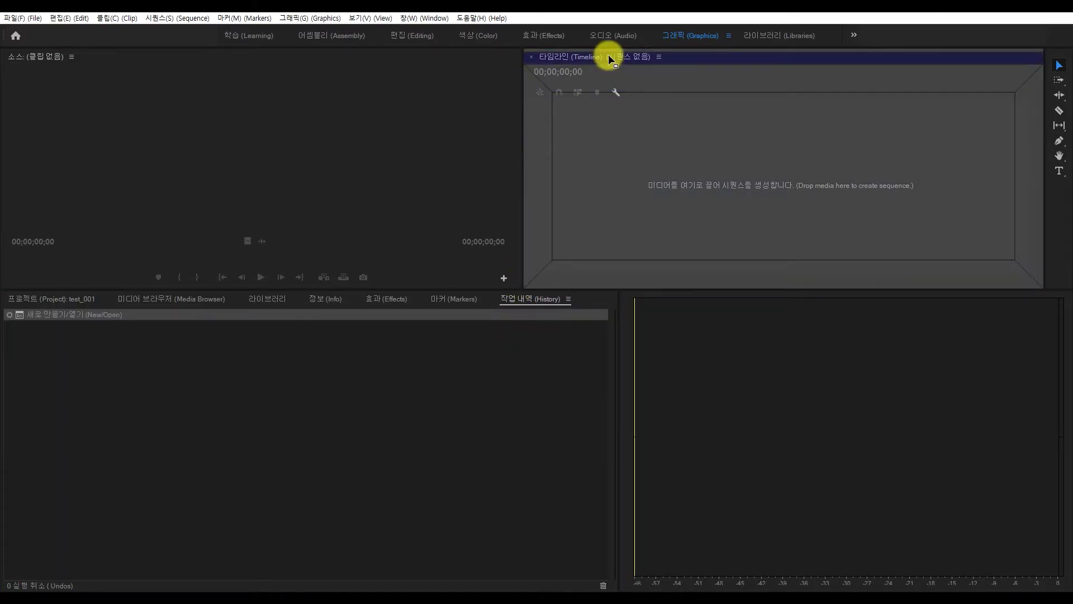
left_click(645, 55)
left_click(573, 59)
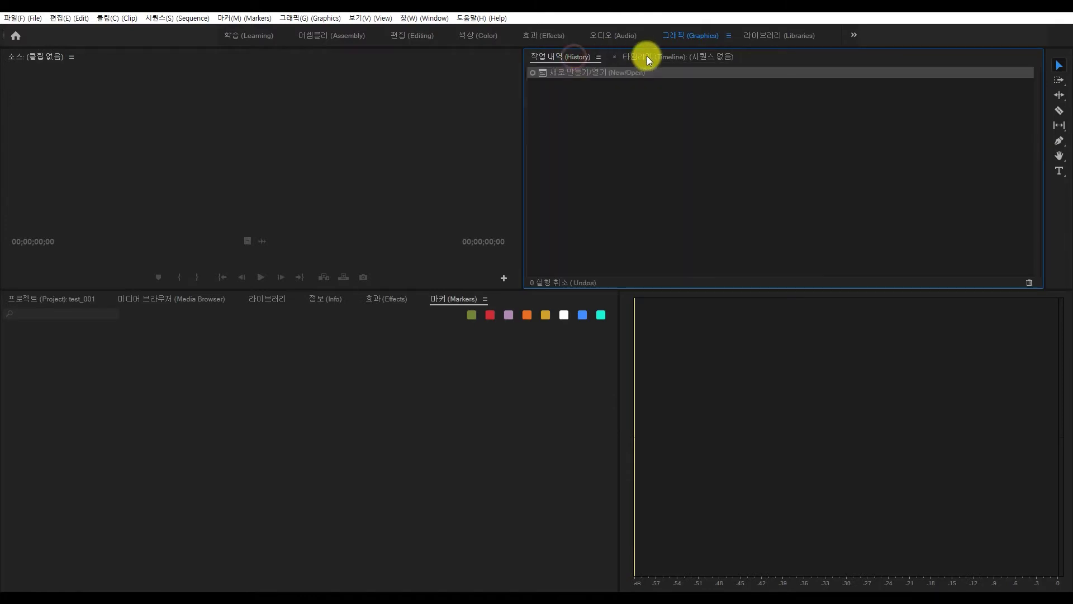
left_click(646, 56)
left_click(575, 59)
left_click(652, 59)
left_click(573, 60)
Give Markers its own docked panel and close the Effects and History panels
mouse_move(450, 299)
left_mouse_down()
mouse_move(642, 369)
mouse_move(359, 346)
left_mouse_up()
left_click(329, 298)
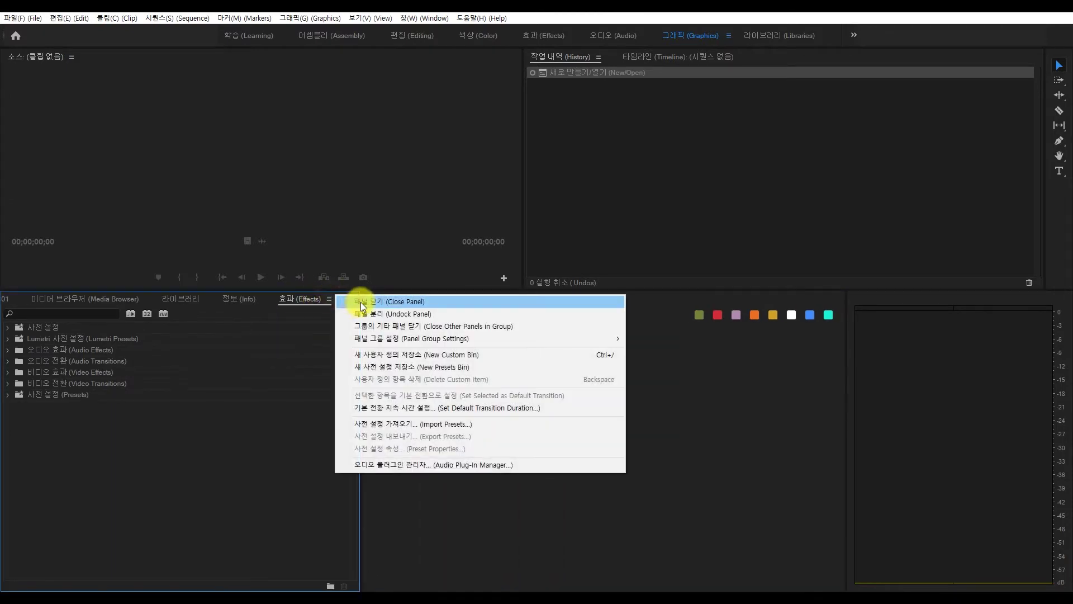
left_click(361, 301)
left_click(531, 57)
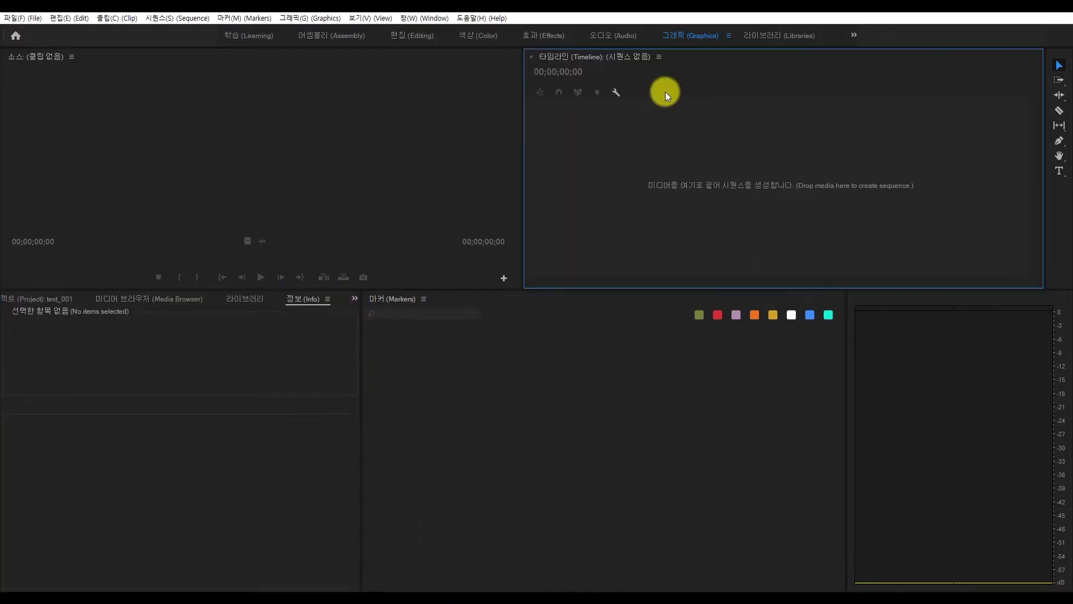
Switch to the Audio workspace and back, then reset Graphics to its saved layout
left_click(616, 38)
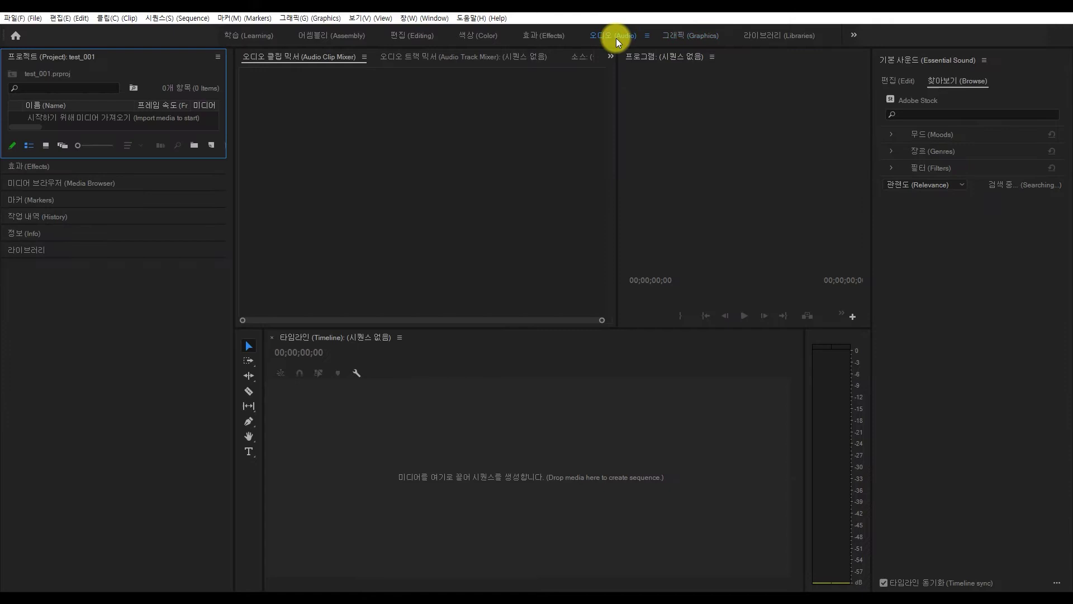
left_click(672, 37)
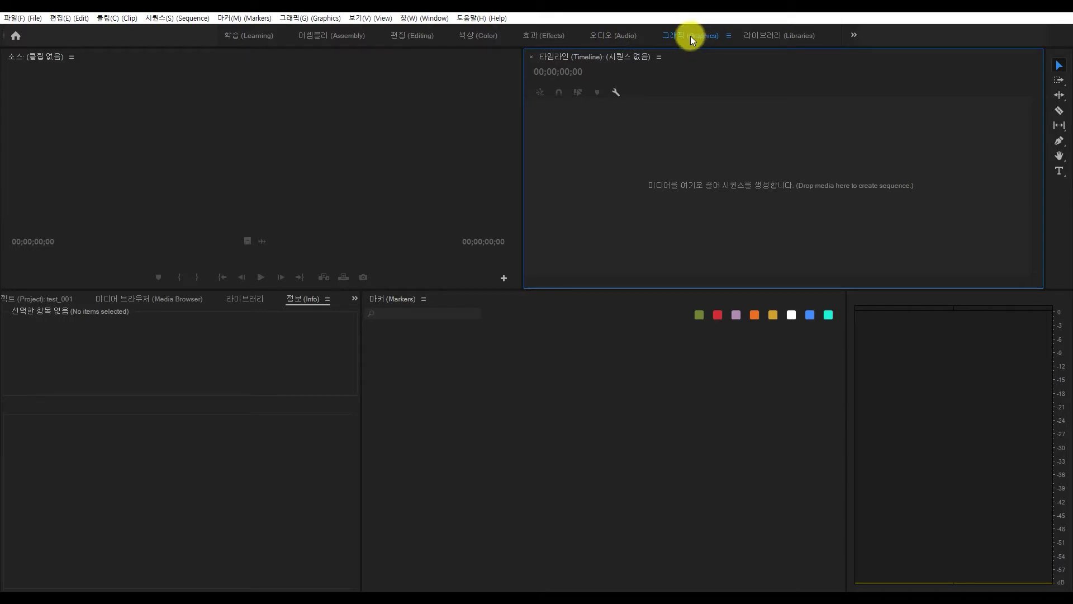
left_click(729, 35)
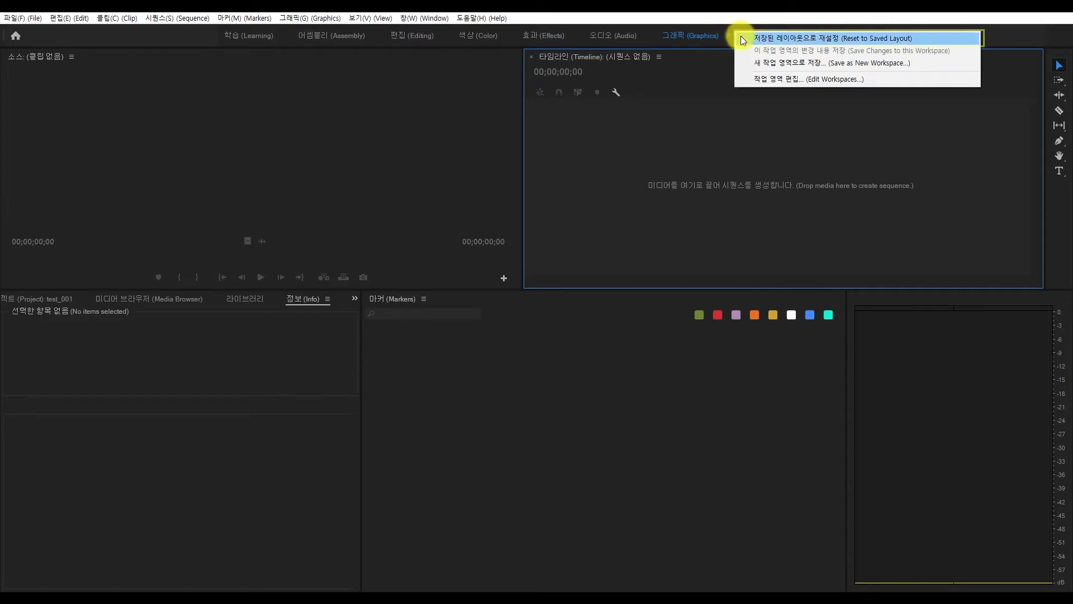
left_click(770, 39)
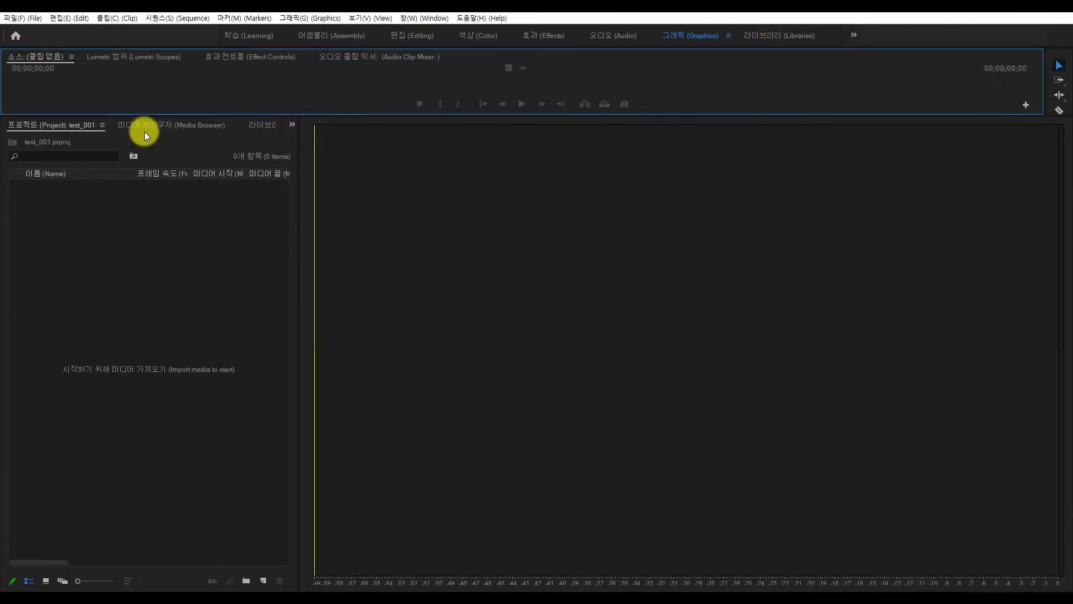
Close the Media Browser panel, then reset the Graphics workspace again and confirm
right_click(249, 125)
left_click(262, 127)
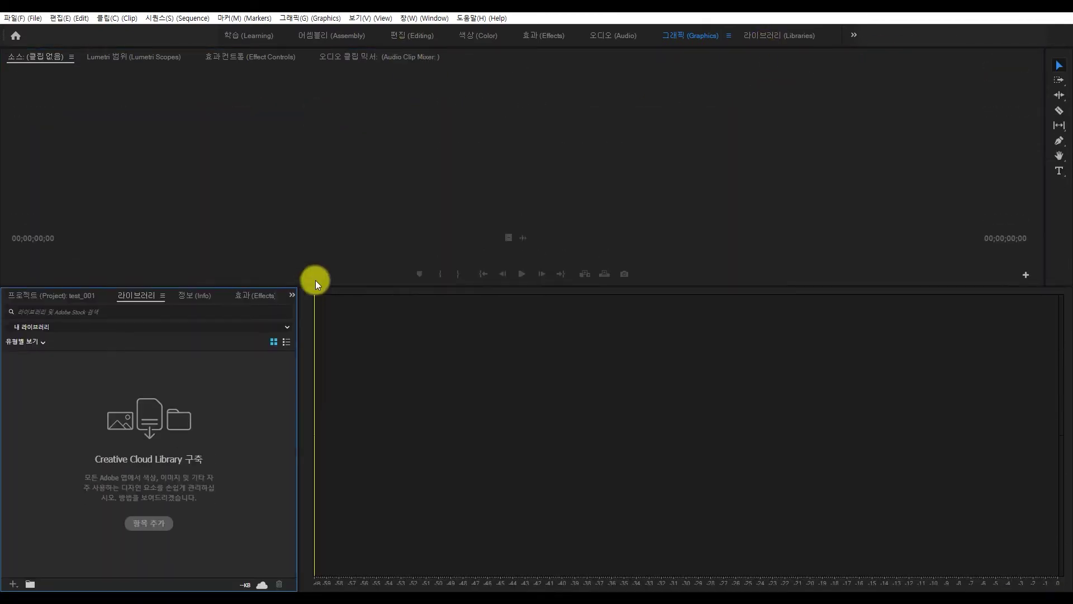
double_click(679, 36)
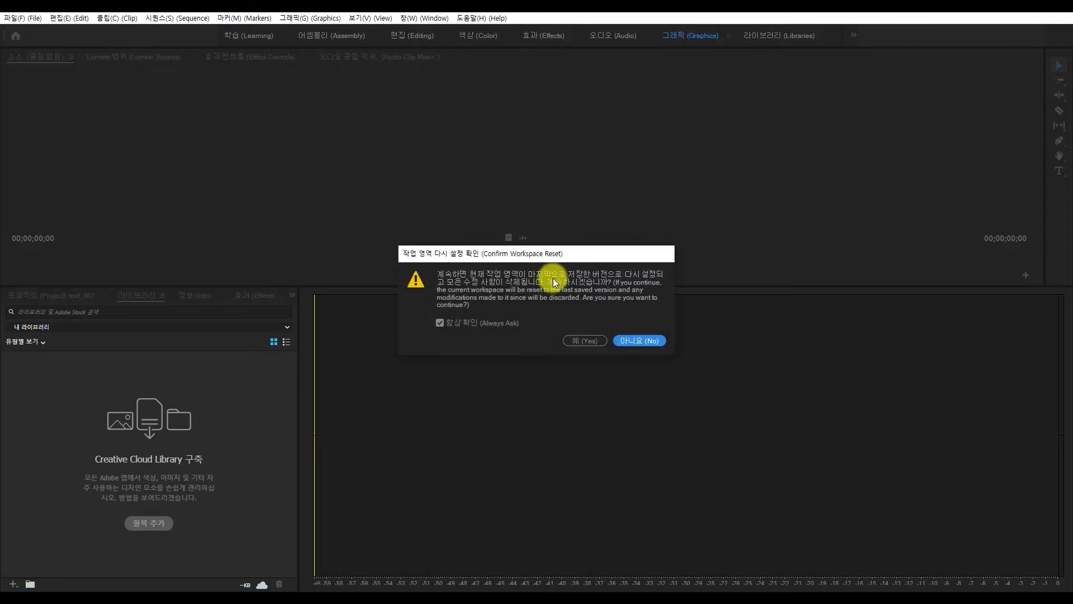
left_click(584, 340)
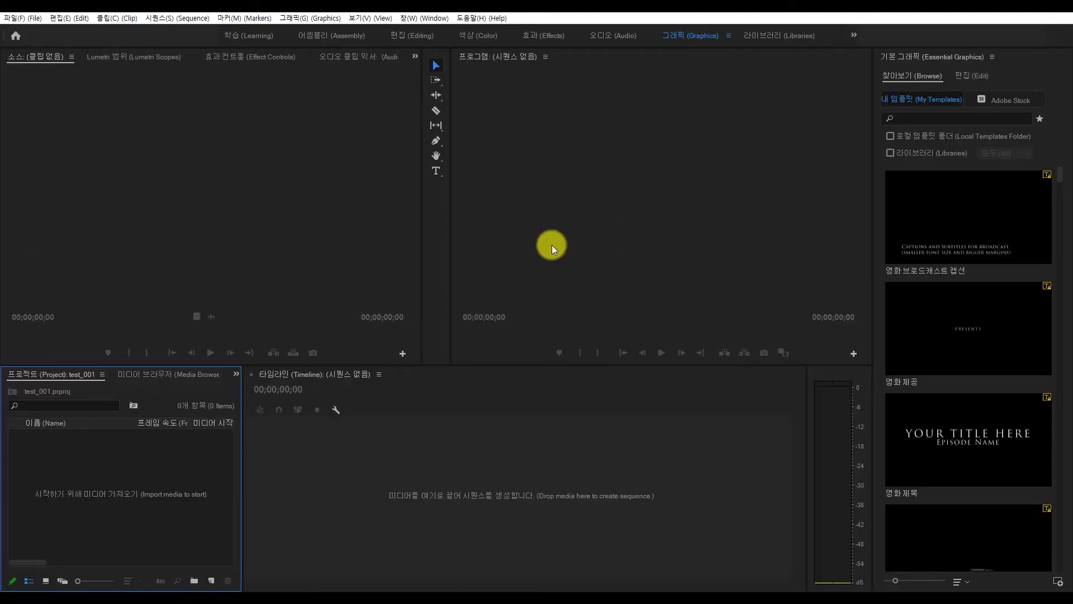
Load the All Panels workspace and expand Effects in the stacked panel group
left_click(854, 35)
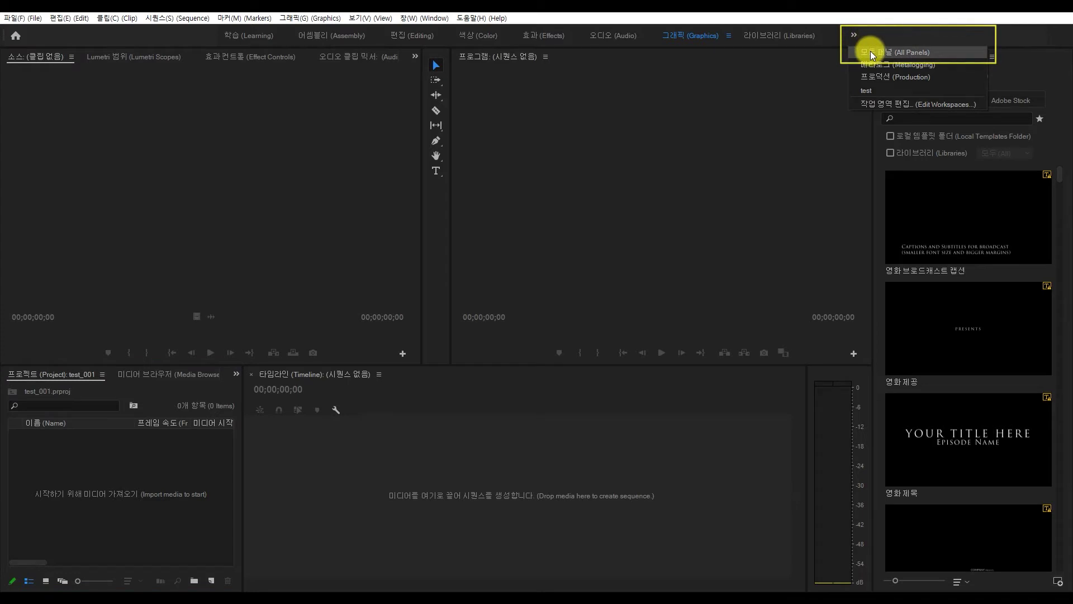
left_click(870, 52)
left_click(910, 251)
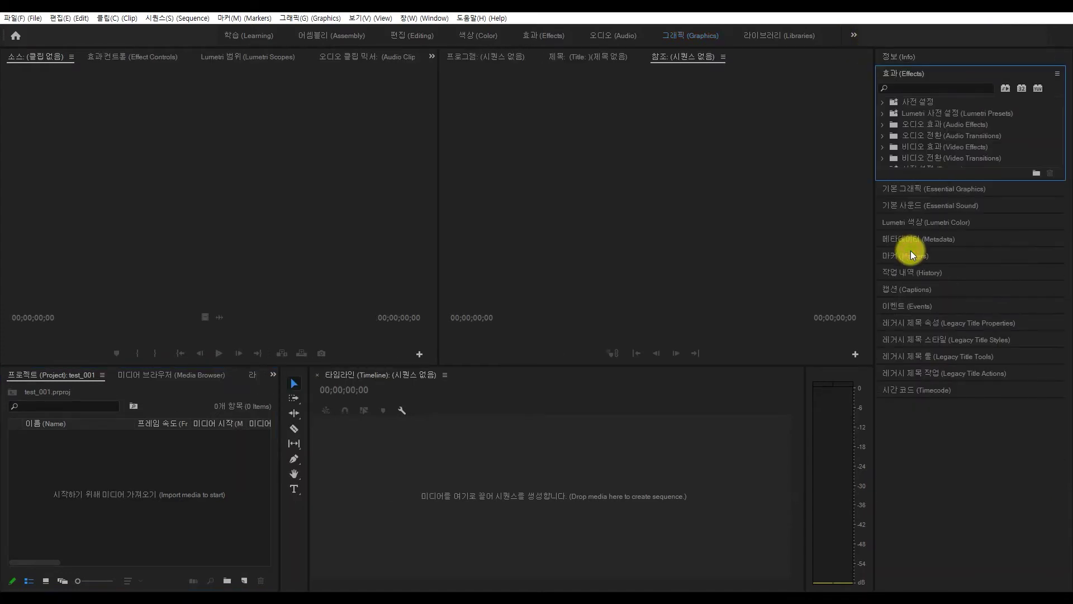
Browse Essential Graphics, Essential Sound and Lumetri Color, then re-expand Effects and reach its Panel Group Settings
left_click(910, 190)
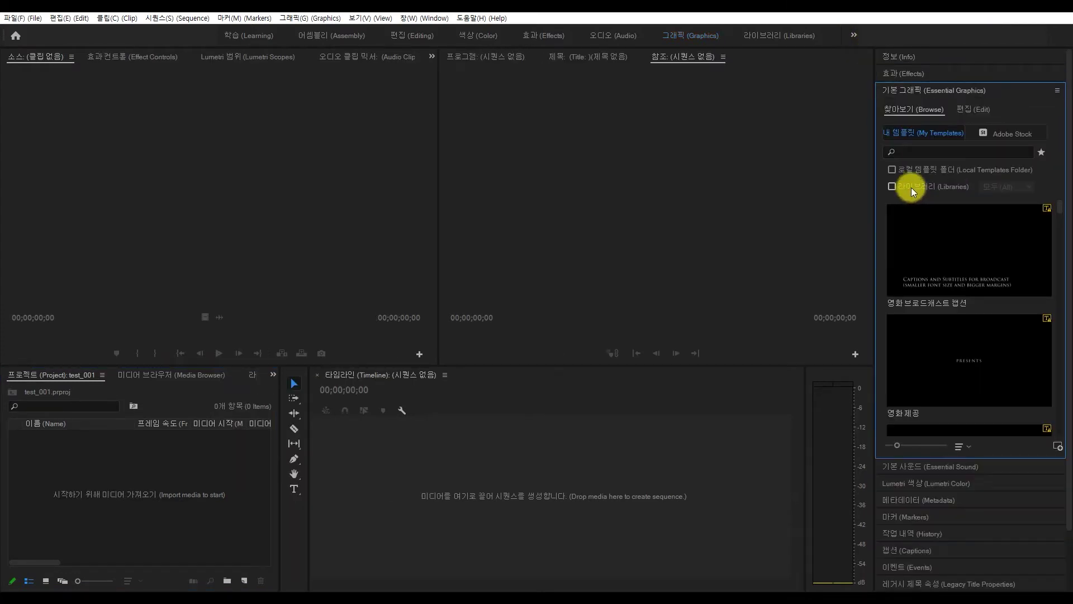
left_click(913, 468)
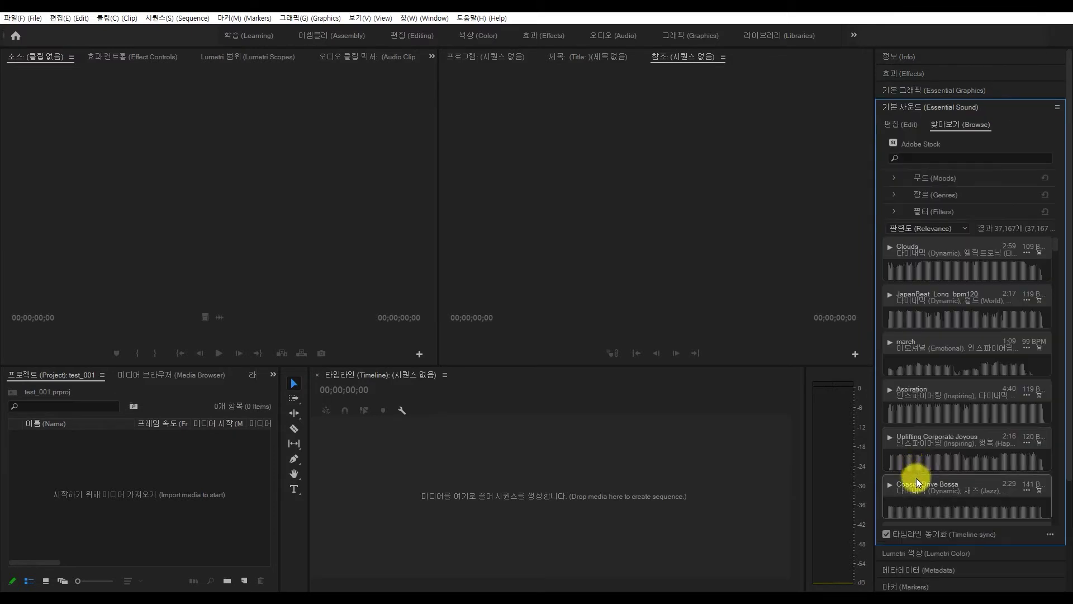
left_click(921, 553)
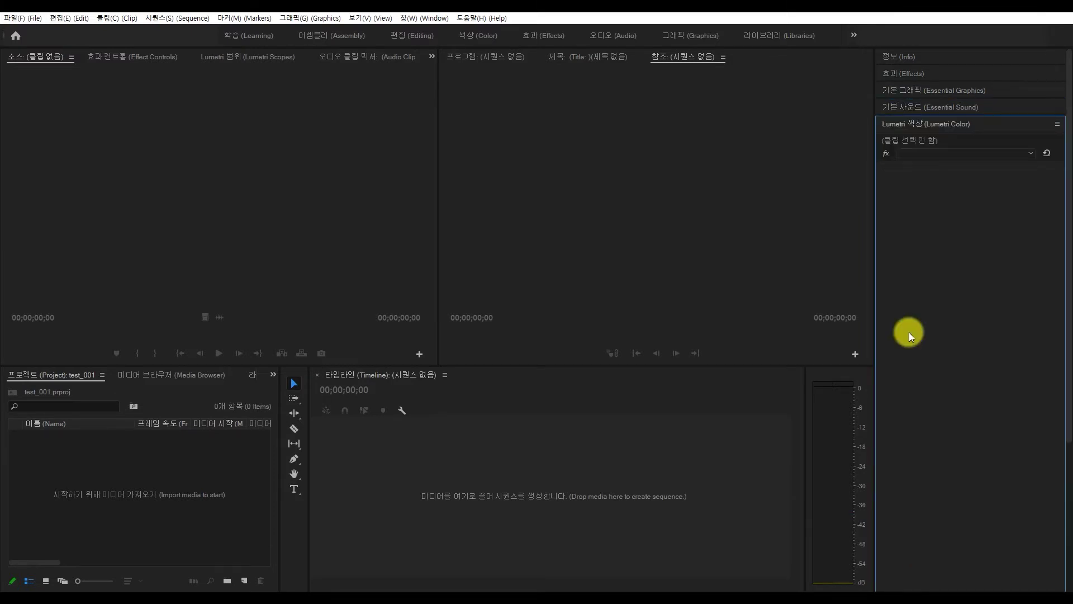
left_click(908, 75)
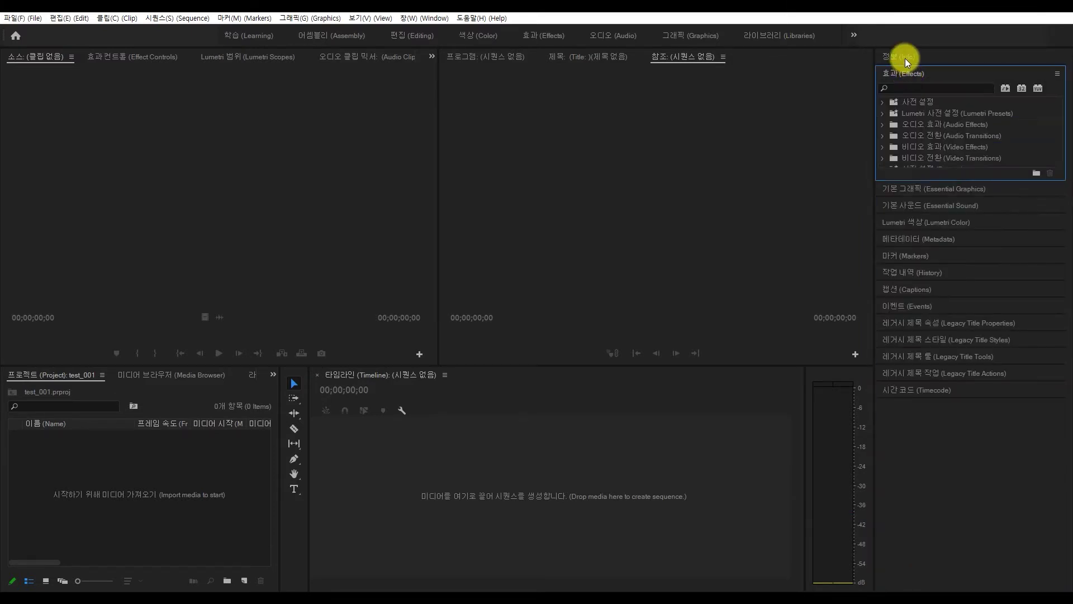
left_click(1058, 79)
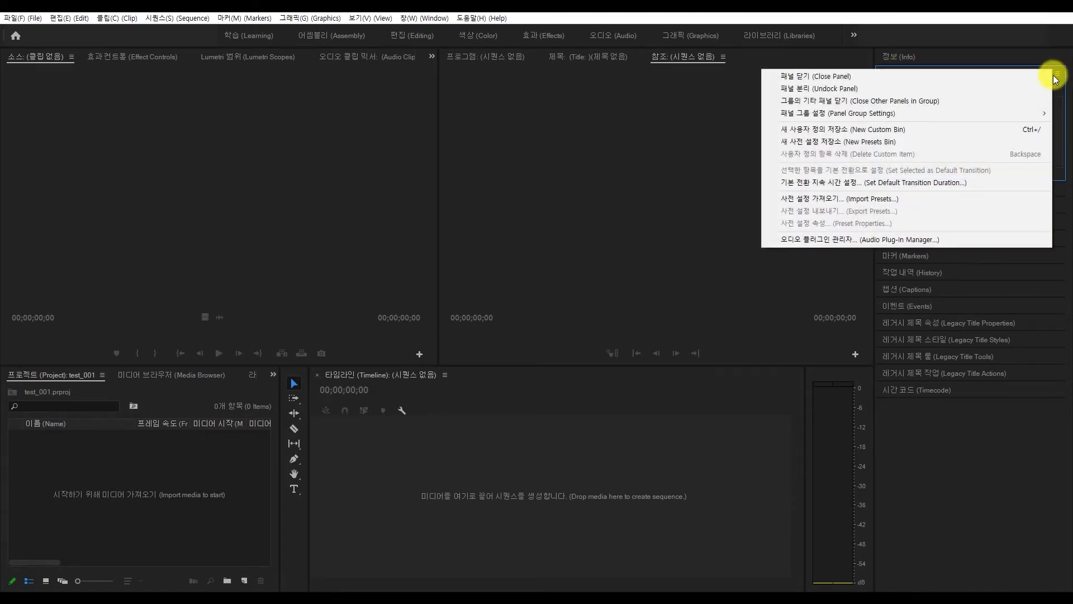
mouse_move(959, 118)
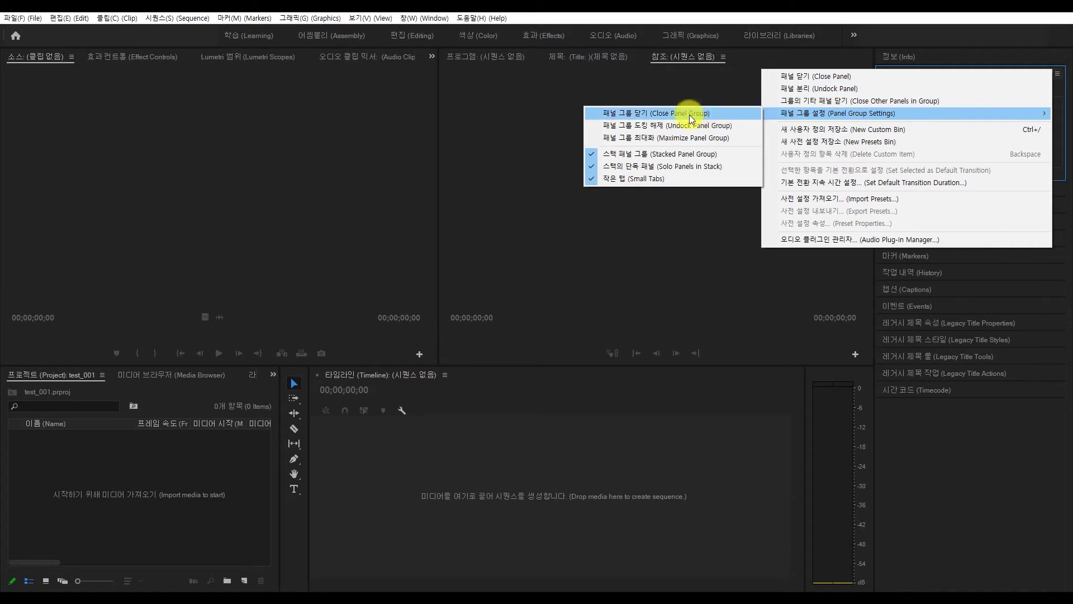
Turn off Stacked Panel Group so Effects, Info and Essential Graphics become tabs, ending on Effects
left_click(624, 154)
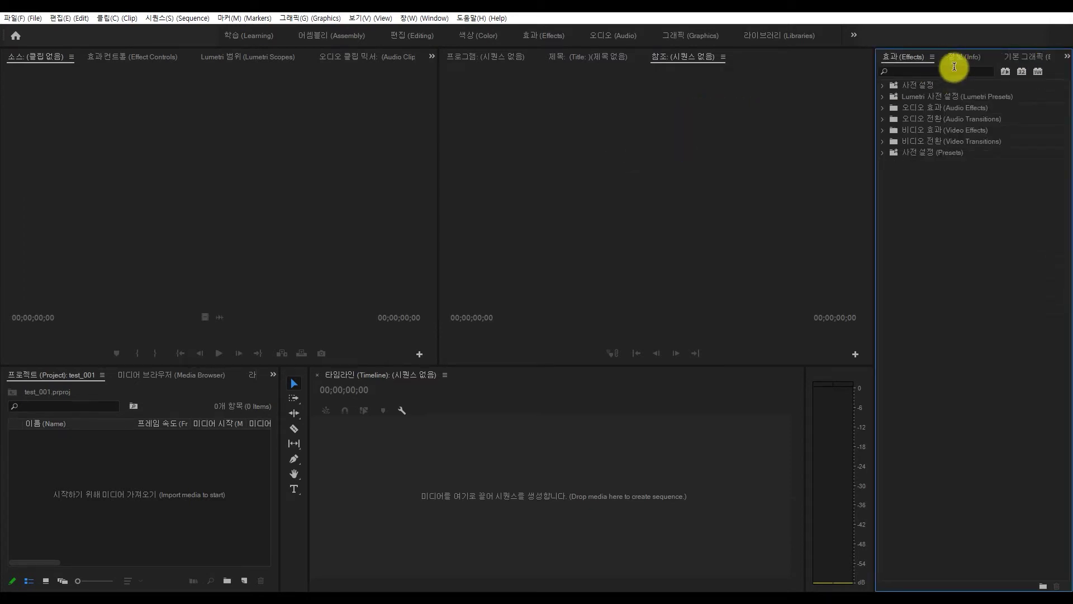
left_click(953, 58)
left_click(904, 57)
Undock the Reference monitor and Title panel into floating windows and reposition them
left_click(723, 58)
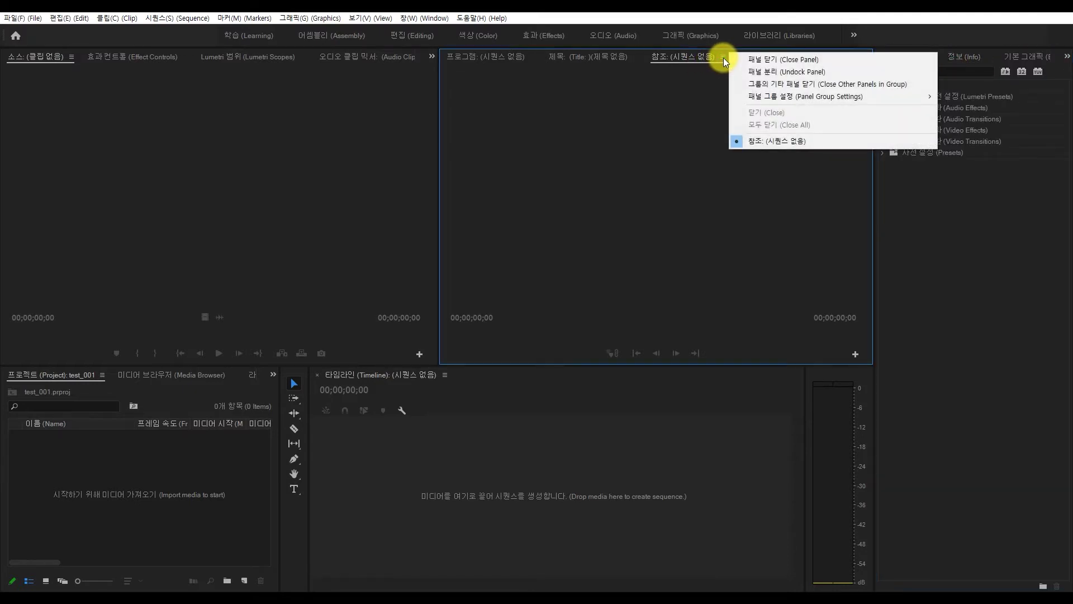
left_click(759, 71)
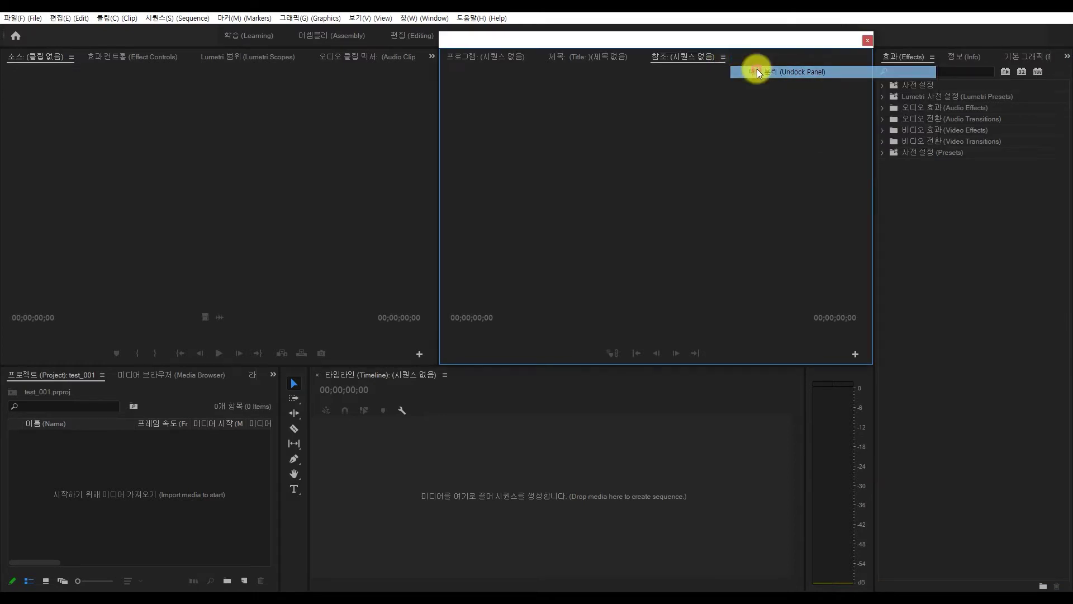
left_click_drag(718, 43, 826, 144)
left_click(635, 56)
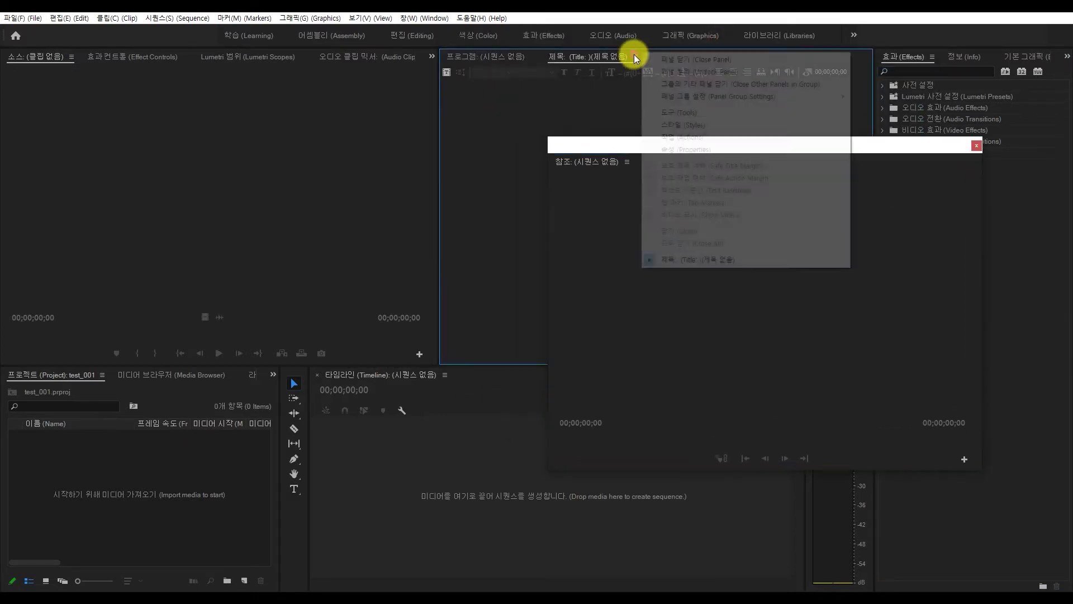
left_click(666, 70)
left_click_drag(647, 62, 371, 145)
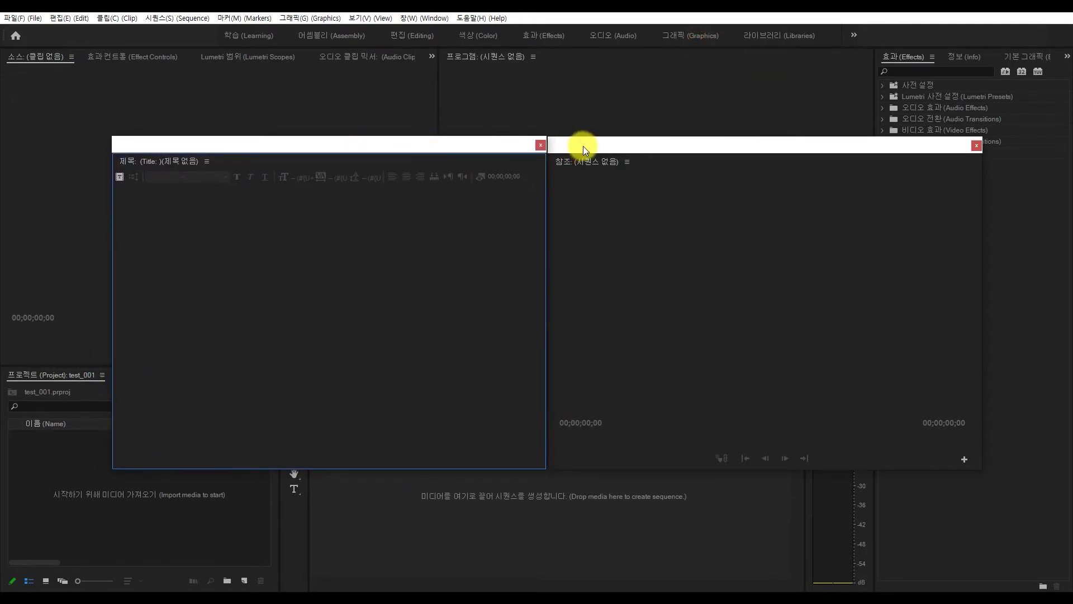
mouse_move(582, 145)
left_mouse_down()
mouse_move(616, 92)
mouse_move(701, 108)
mouse_move(767, 92)
left_mouse_up()
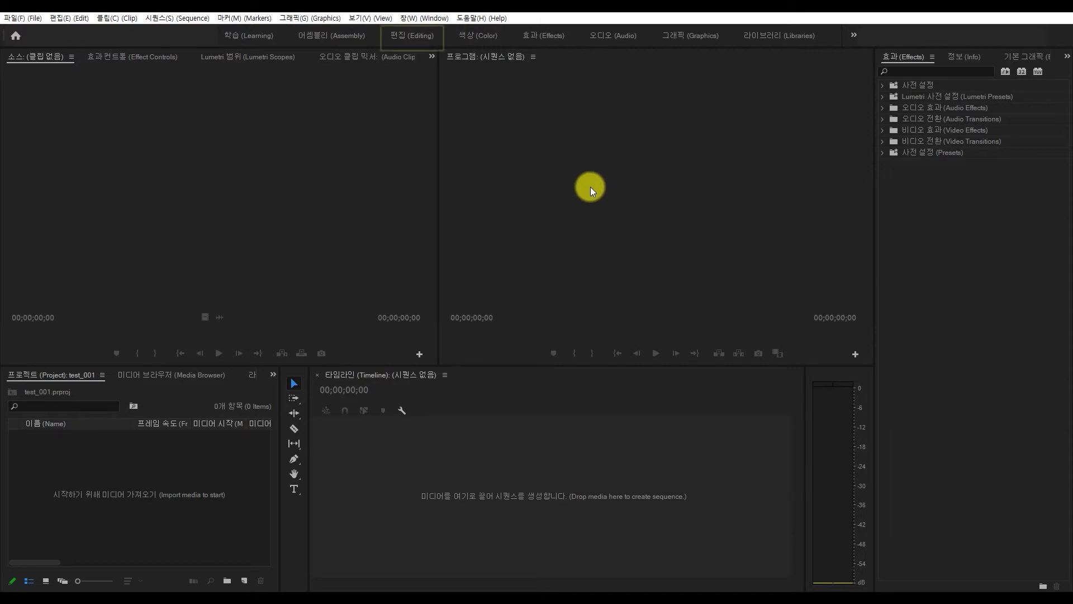
In the Editing workspace, close Metadata and Audio Clip Mixer, leaving Source and Effect Controls
left_click(408, 35)
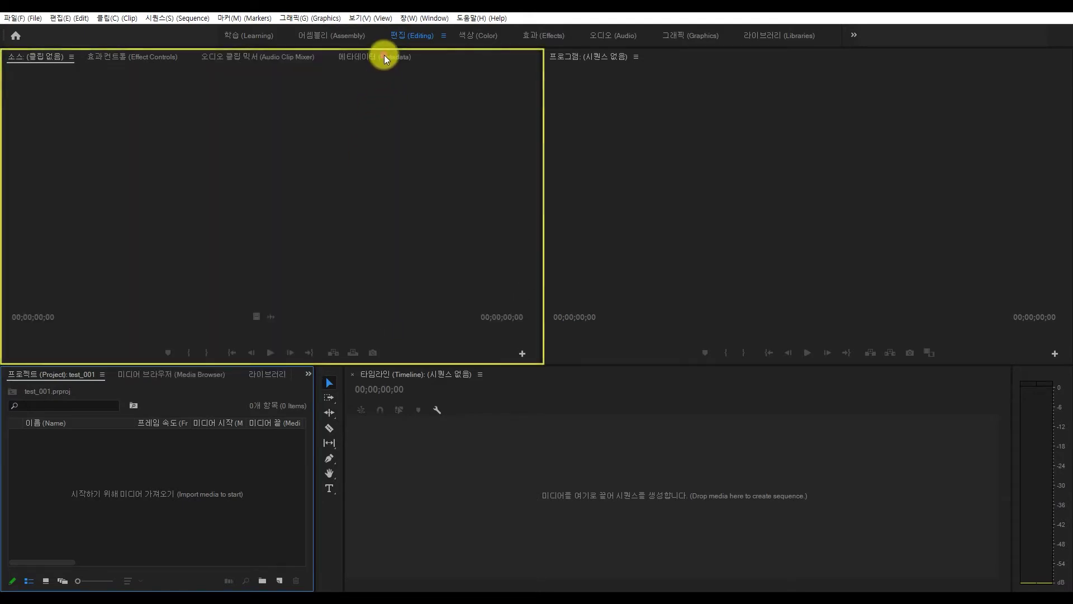
left_click(384, 57)
left_click(419, 56)
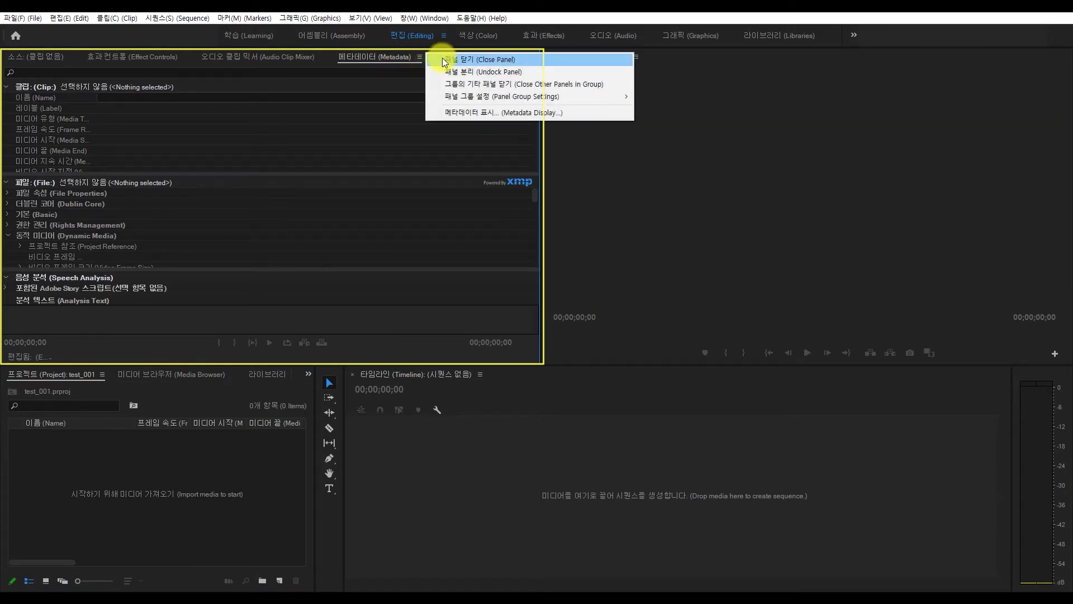
left_click(445, 57)
left_click(330, 56)
left_click(354, 64)
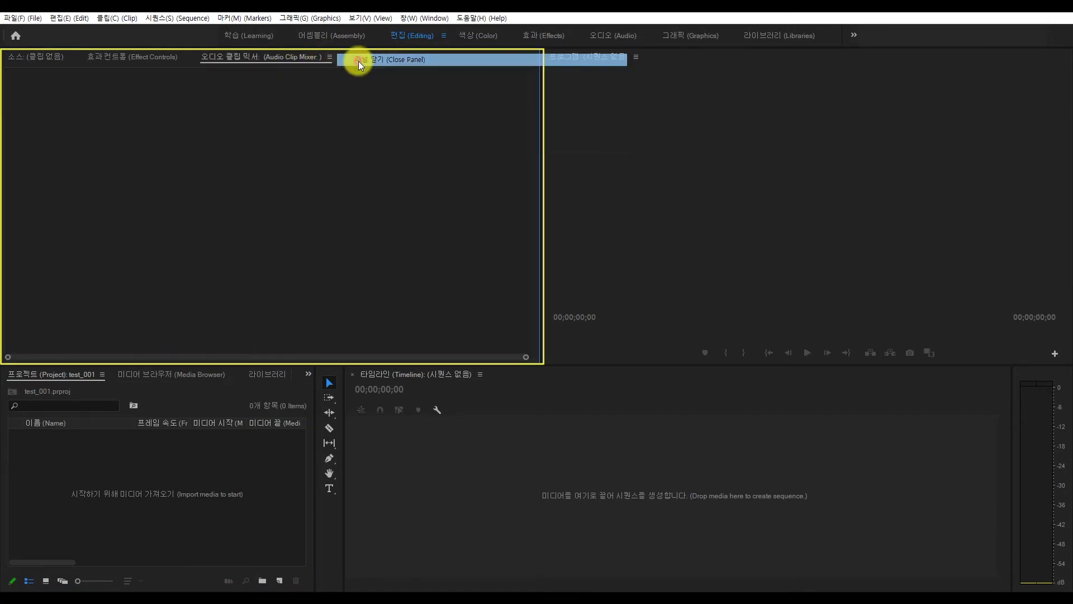
left_click(22, 56)
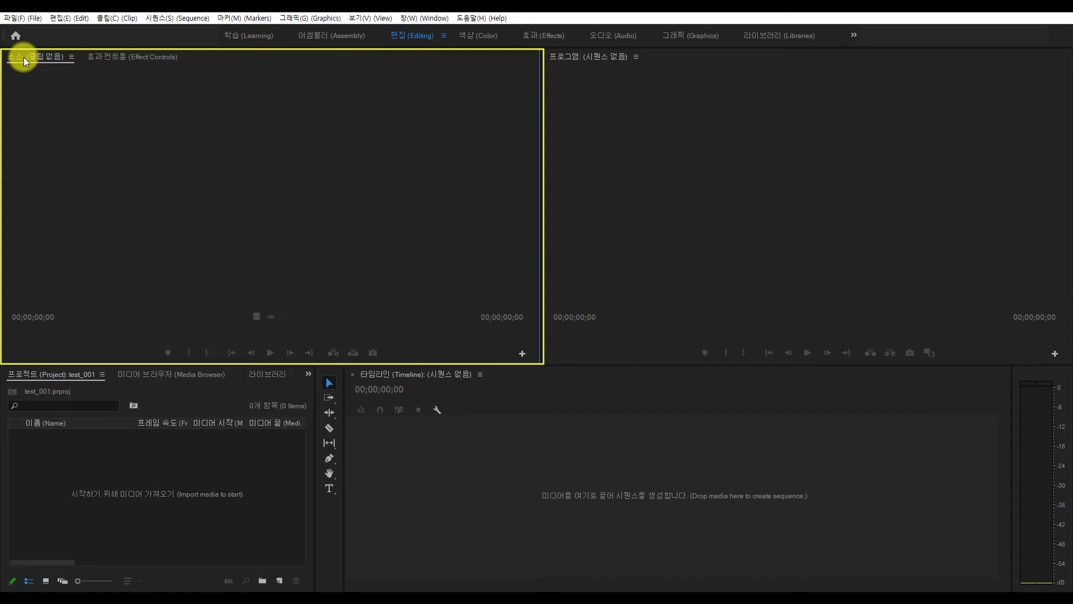
left_click(121, 58)
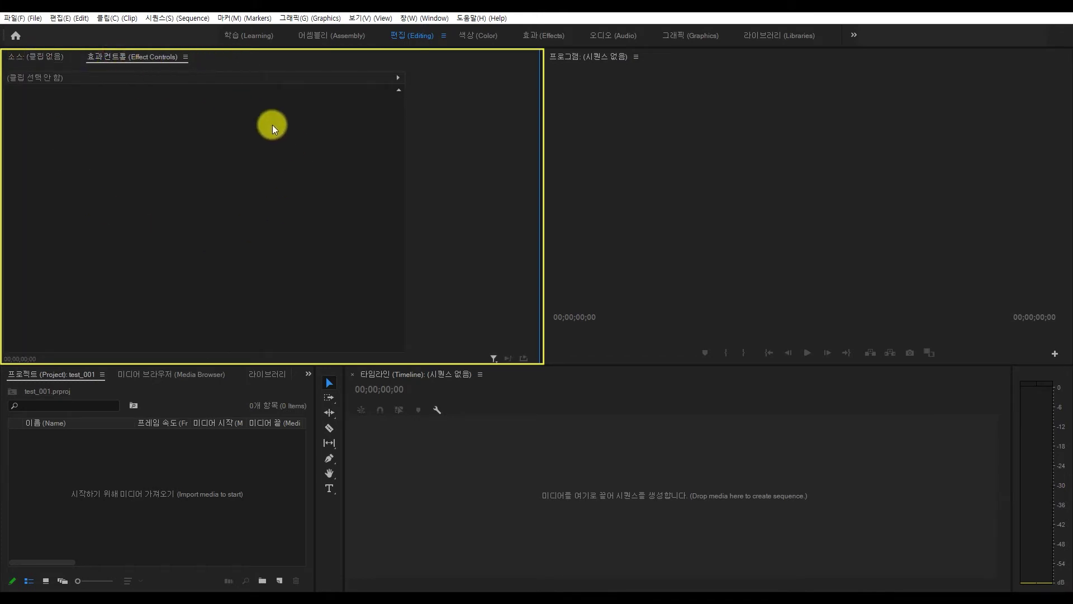
left_click(723, 132)
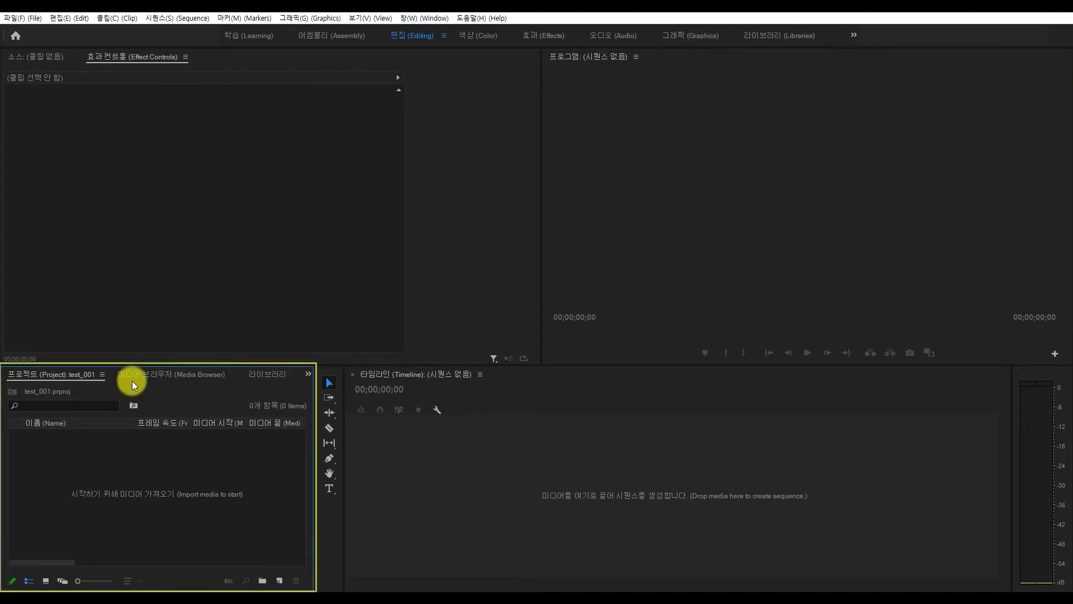
Close the Media Browser, Info and Markers panels in the Project group
left_click(149, 378)
left_click(233, 375)
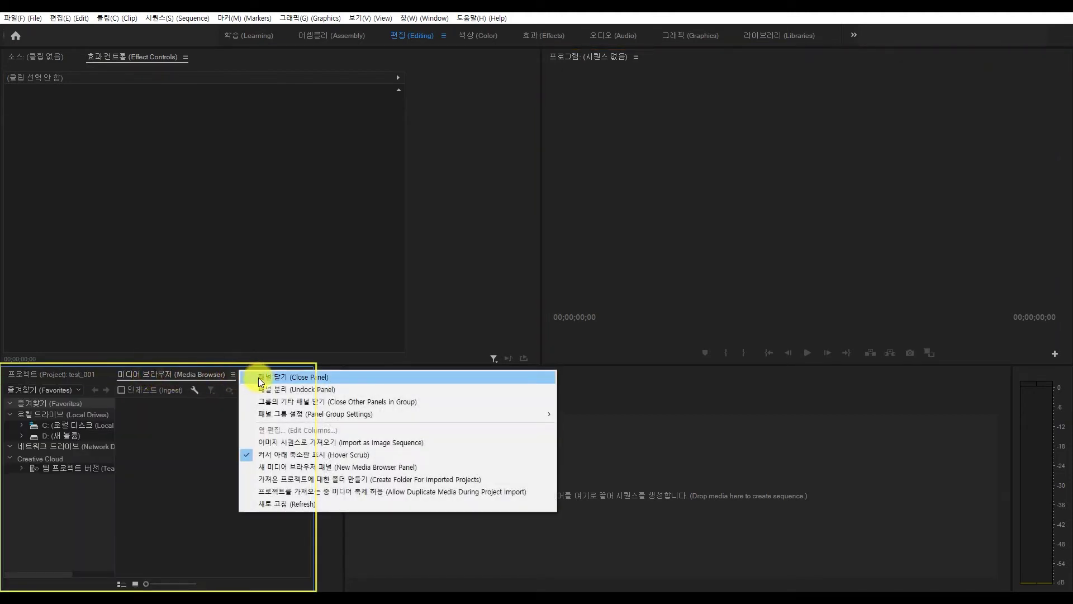
left_click(259, 377)
left_click(202, 374)
left_click(219, 374)
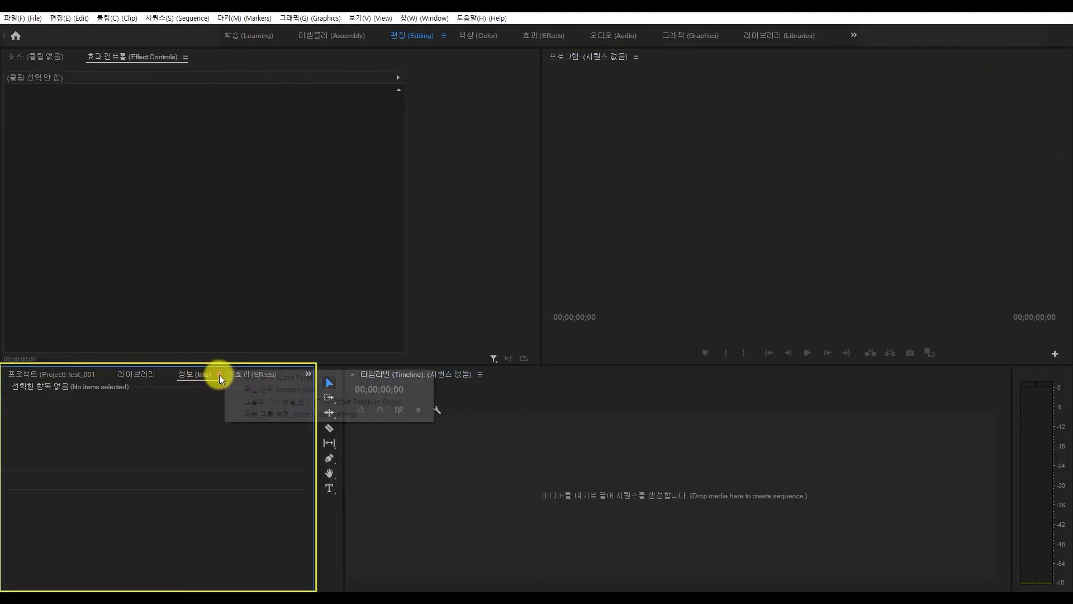
left_click(240, 377)
left_click(245, 374)
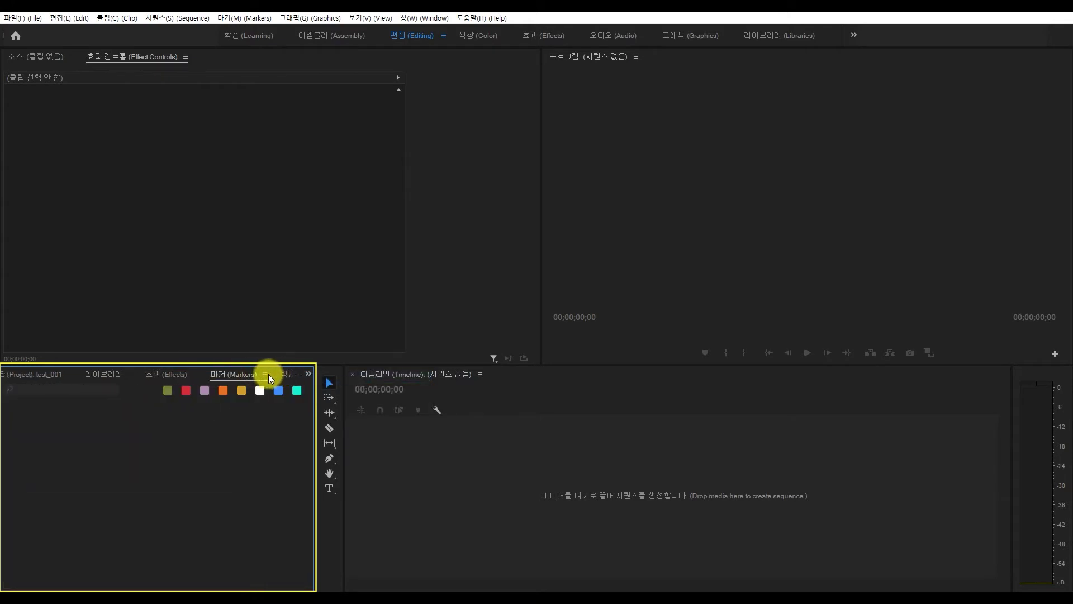
left_click(265, 375)
left_click(313, 376)
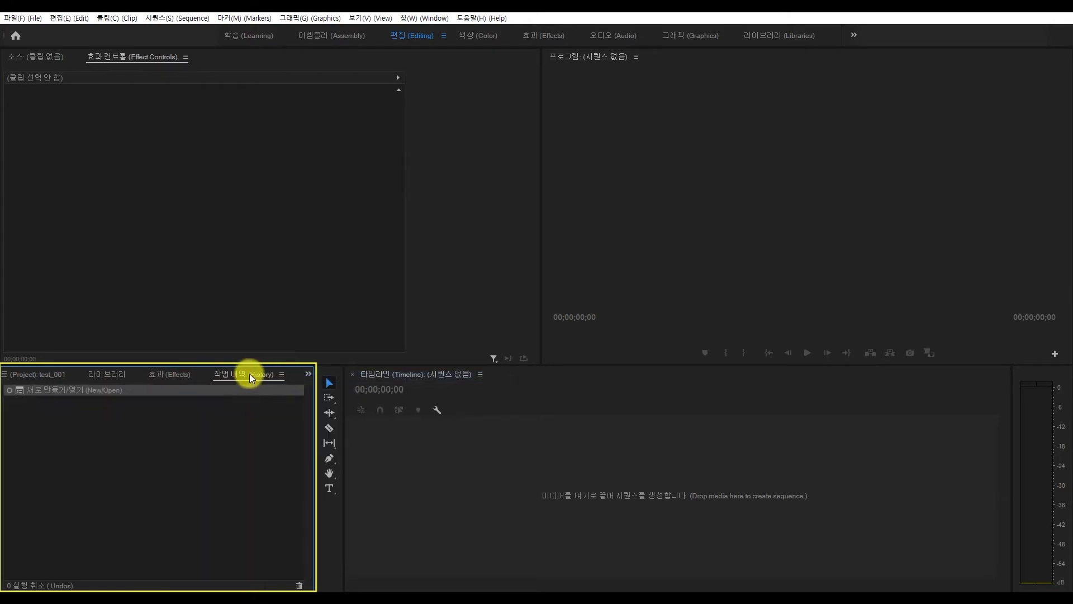
Close the History and Libraries panels, ending with the Effects panel showing
left_click(281, 374)
left_click(296, 377)
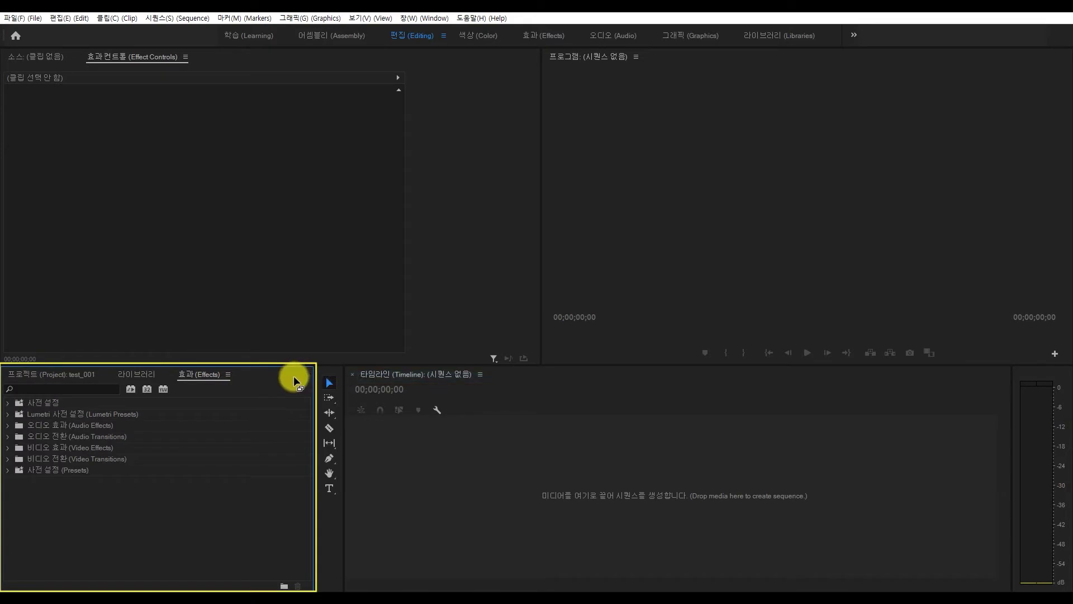
left_click(166, 378)
left_click(162, 374)
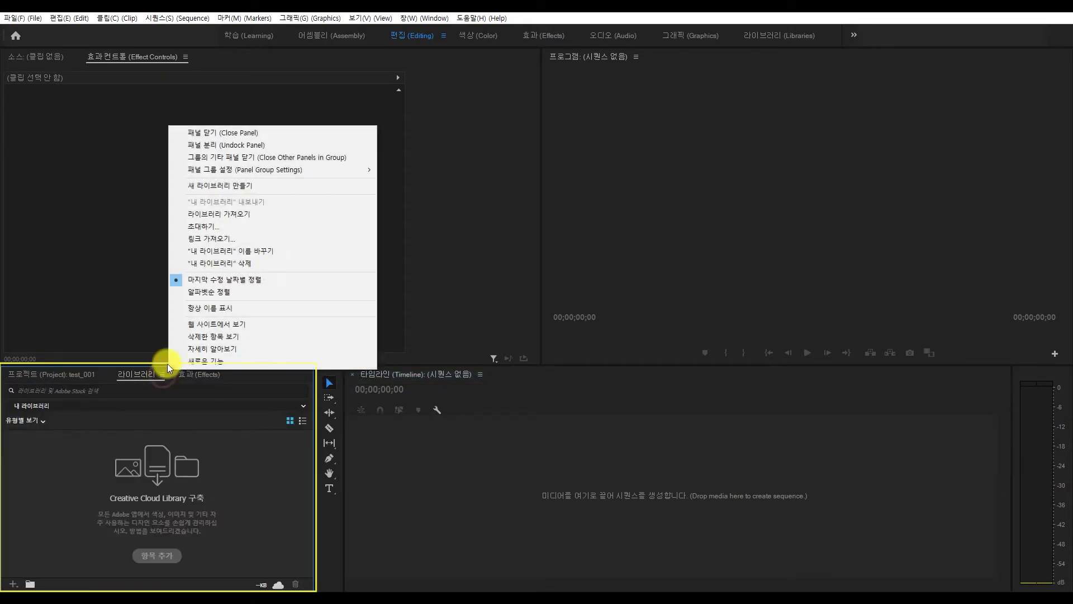
left_click(232, 134)
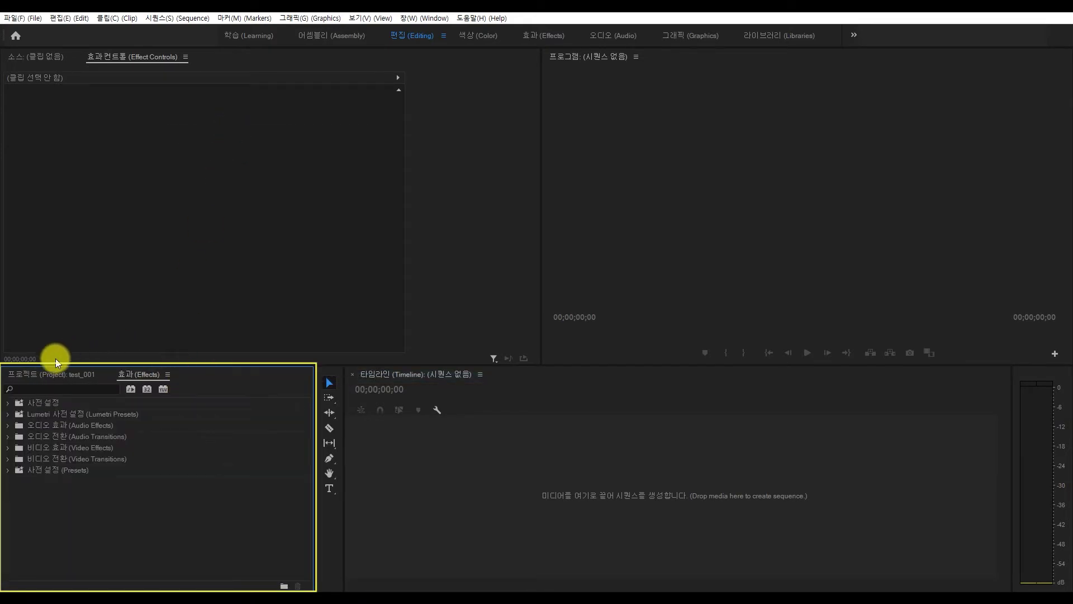
left_click(44, 374)
left_click(140, 374)
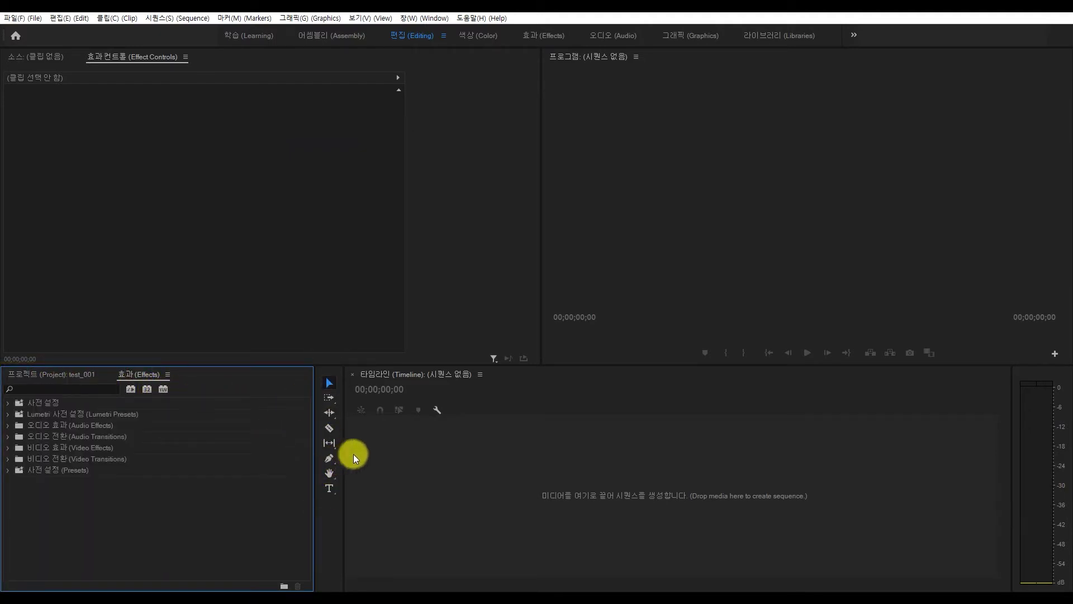
left_click(1055, 412)
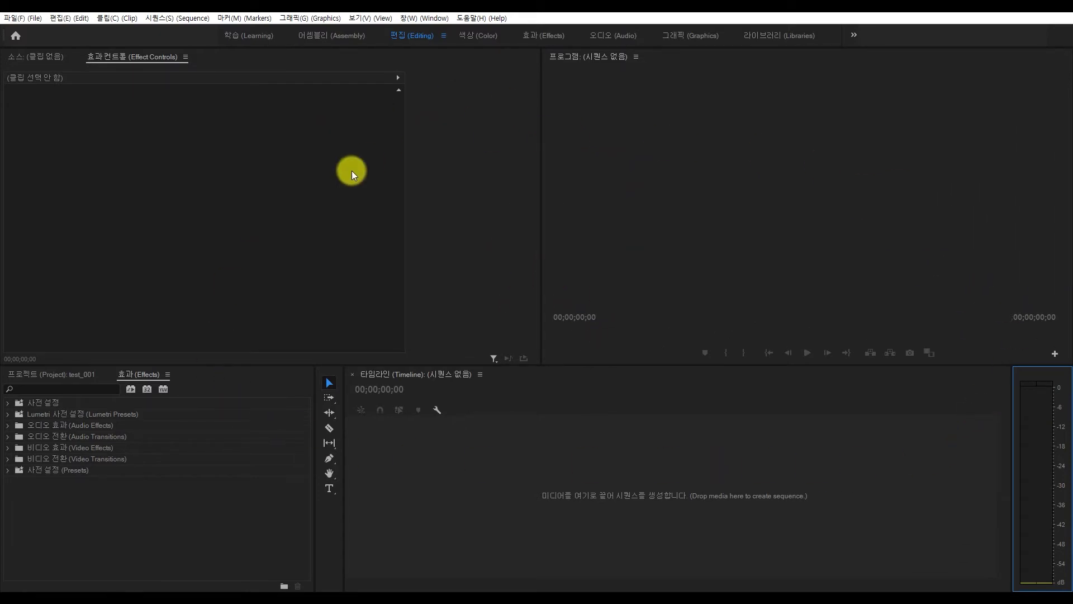
Save the current layout as a new workspace named '내 작업환경', then open the Effect Controls panel menu
left_click(438, 18)
mouse_move(439, 30)
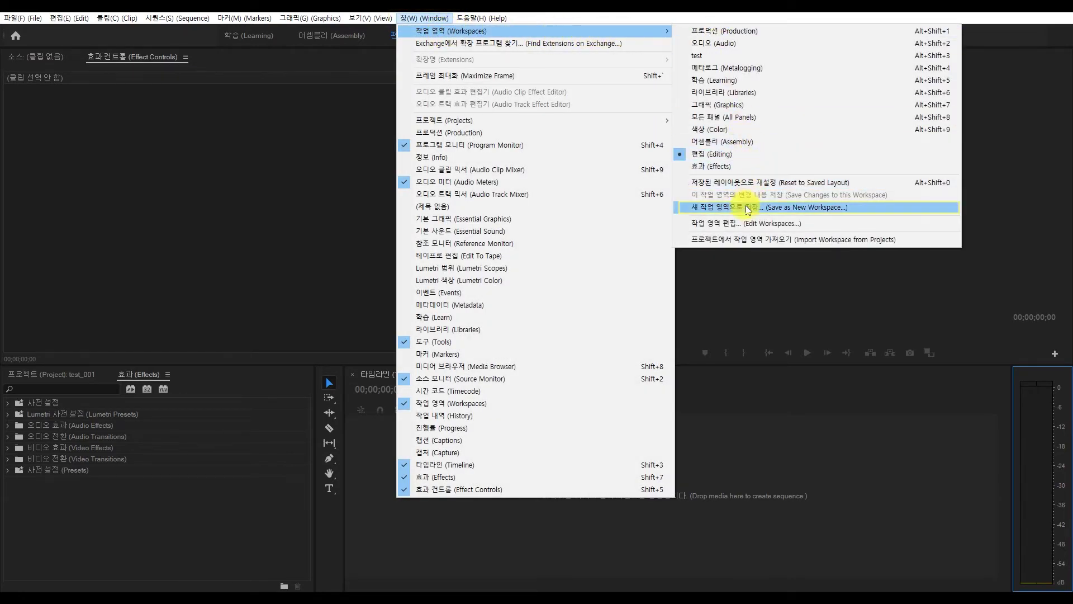
left_click(747, 209)
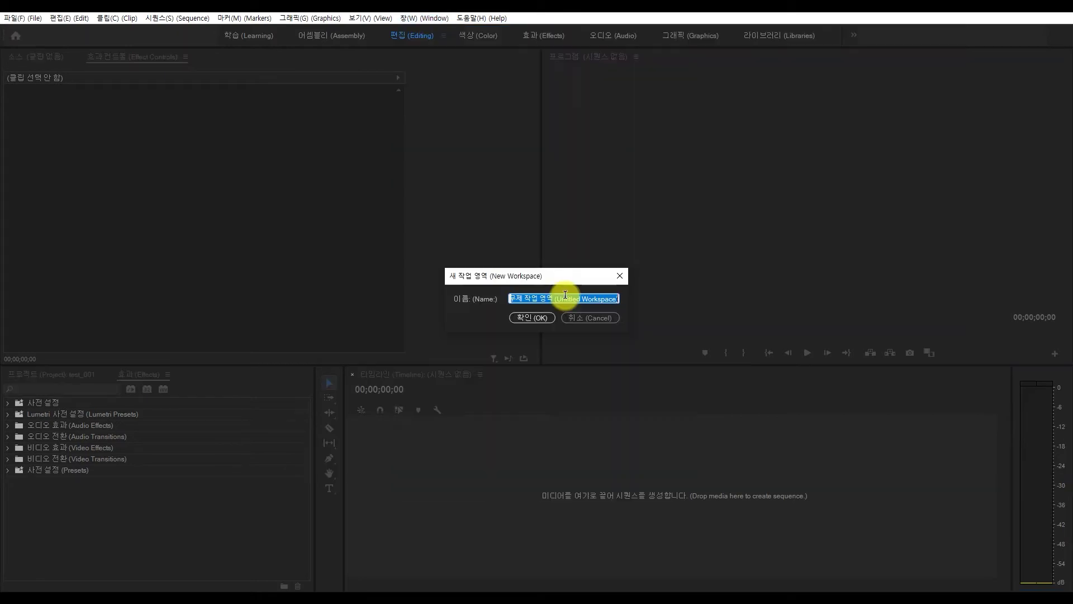
type("io")
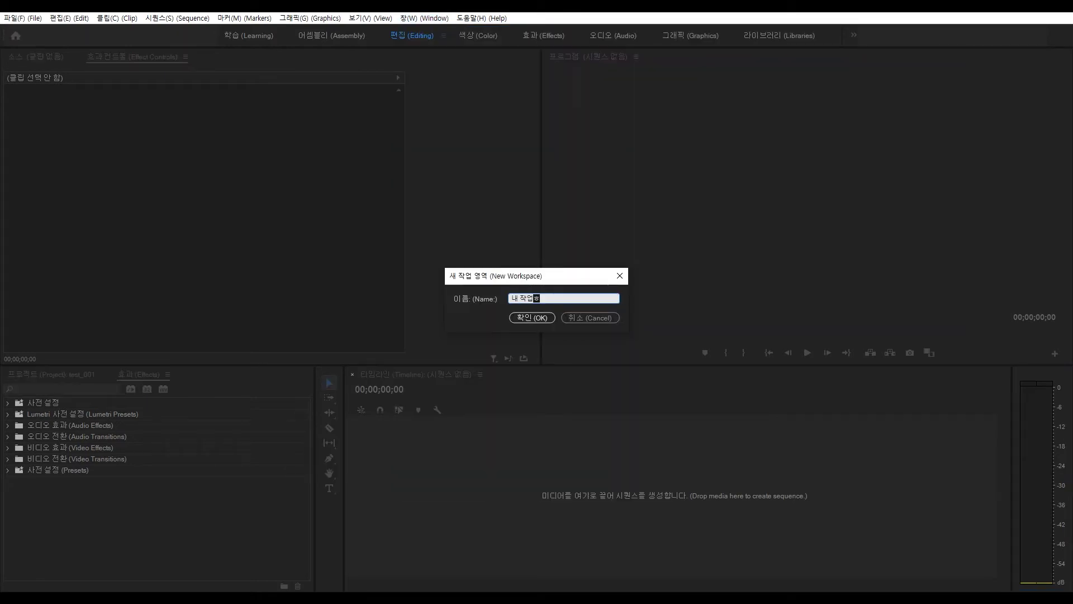
left_click(542, 317)
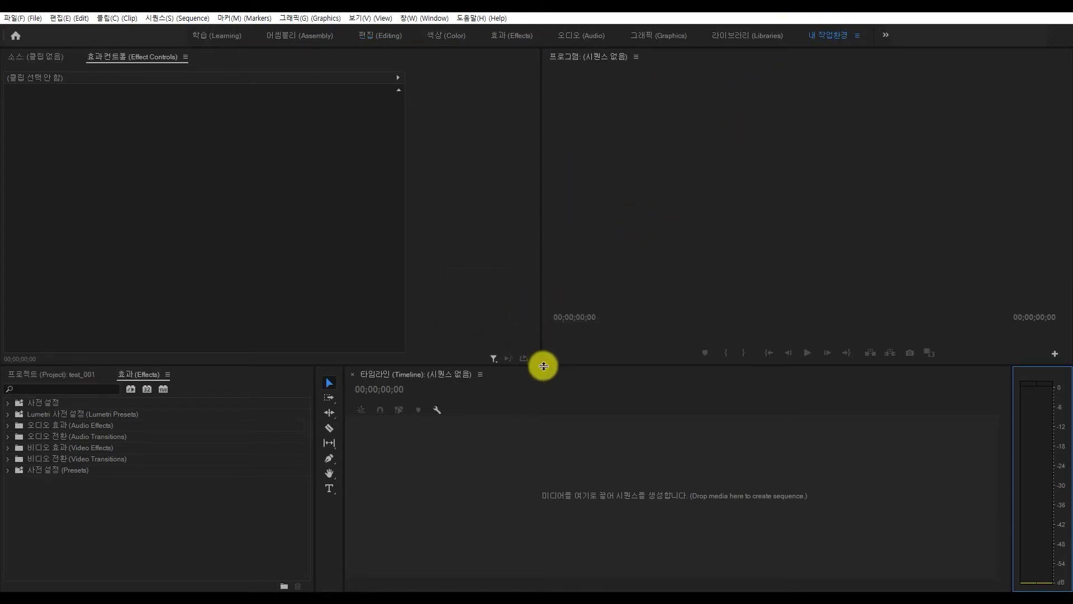
left_click(186, 56)
Close Effect Controls and move the Program monitor above the Timeline, then reset '내 작업환경'
left_click(224, 60)
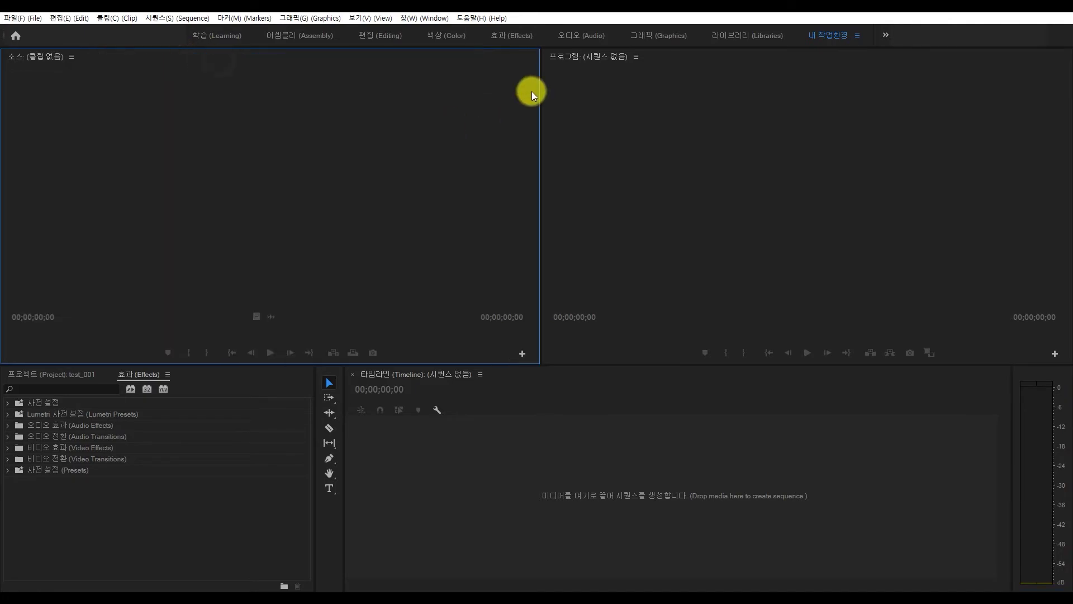
left_click_drag(613, 59, 370, 400)
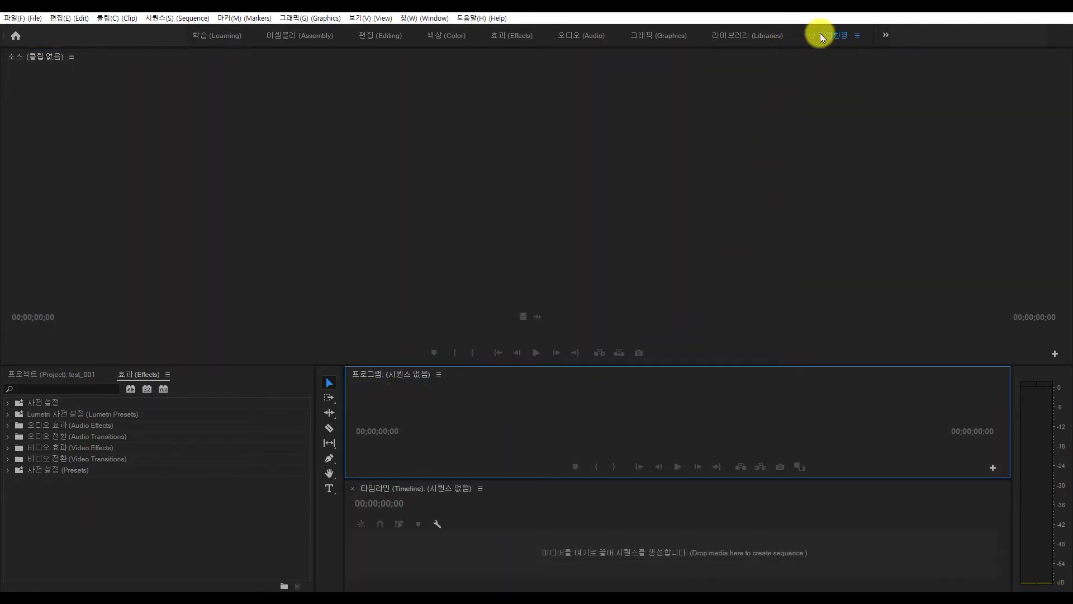
double_click(822, 34)
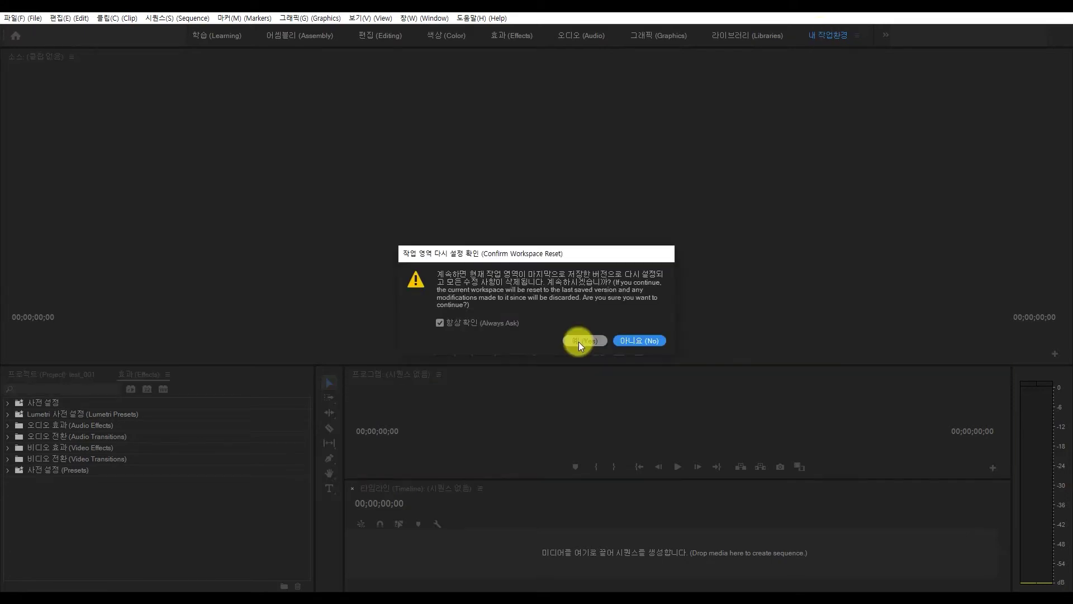
left_click(578, 341)
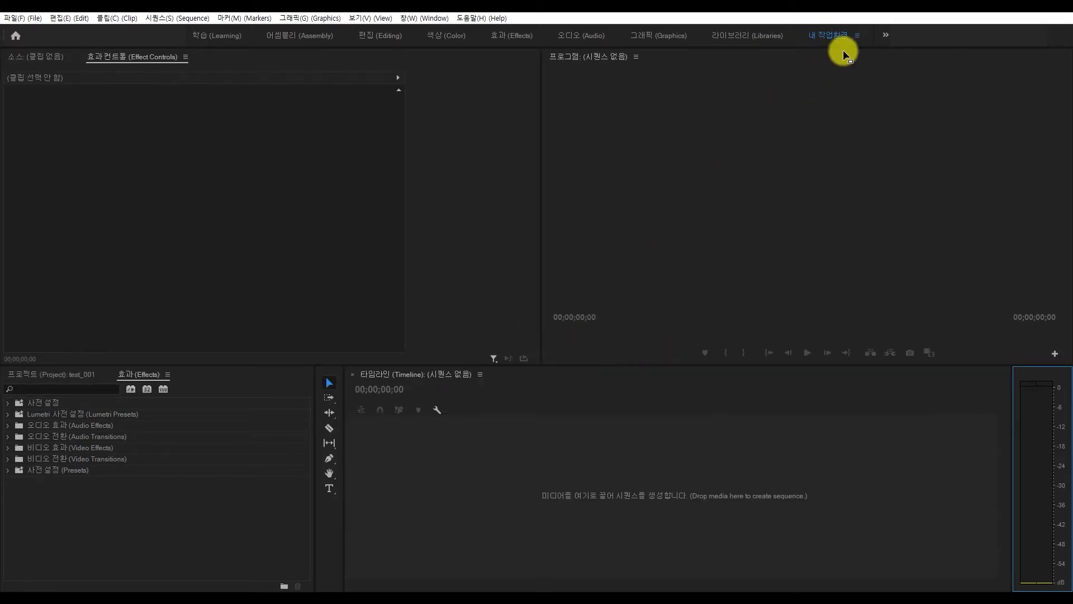
left_click(857, 36)
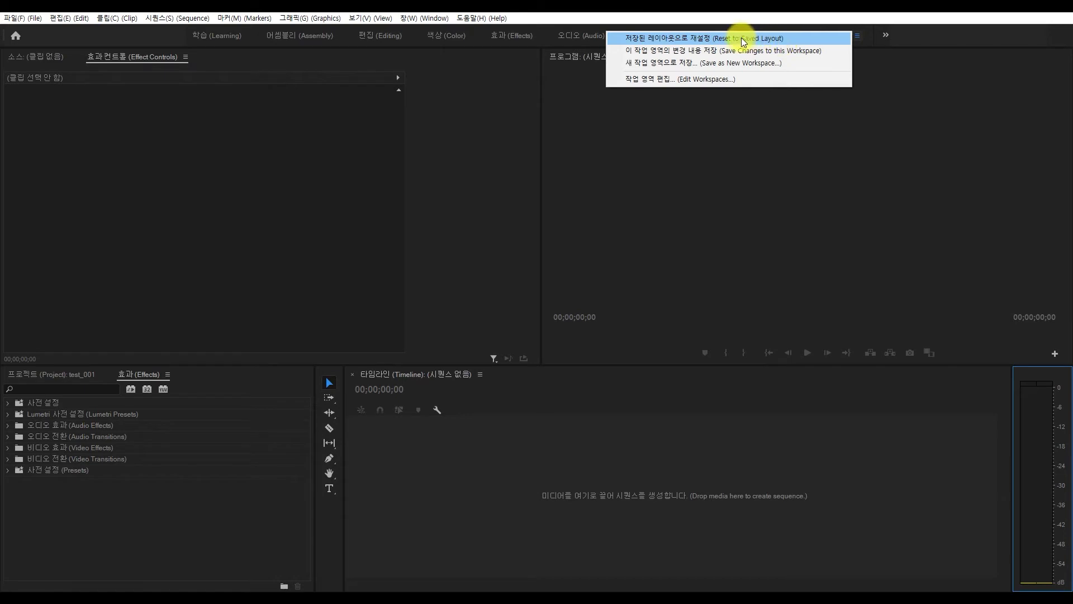
left_click(702, 45)
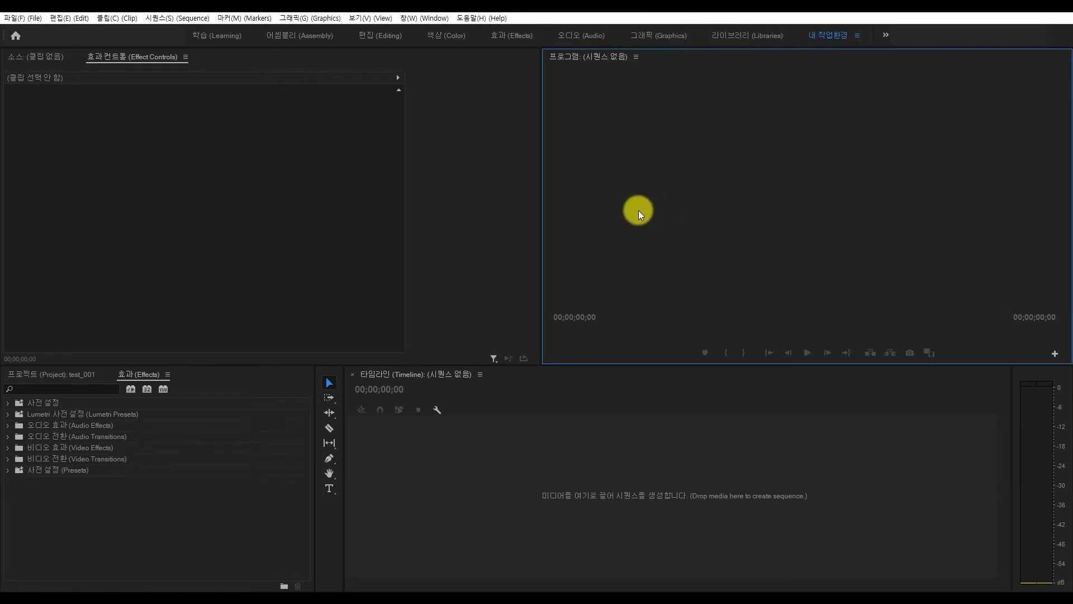
Add the Audio Track Mixer panel and save that change to the '내 작업환경' workspace
left_click(422, 18)
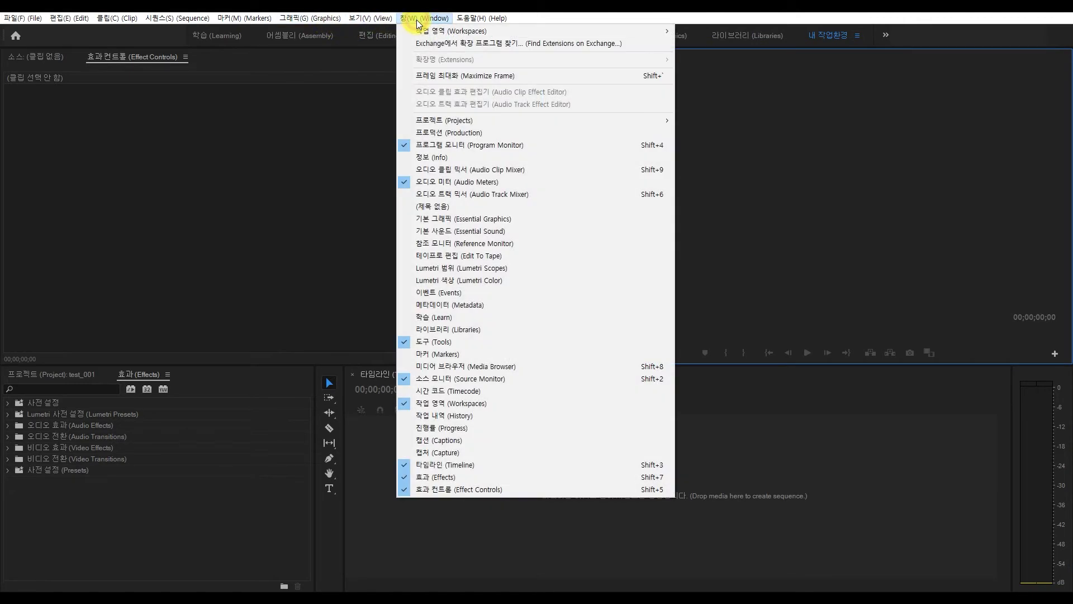
left_click(487, 194)
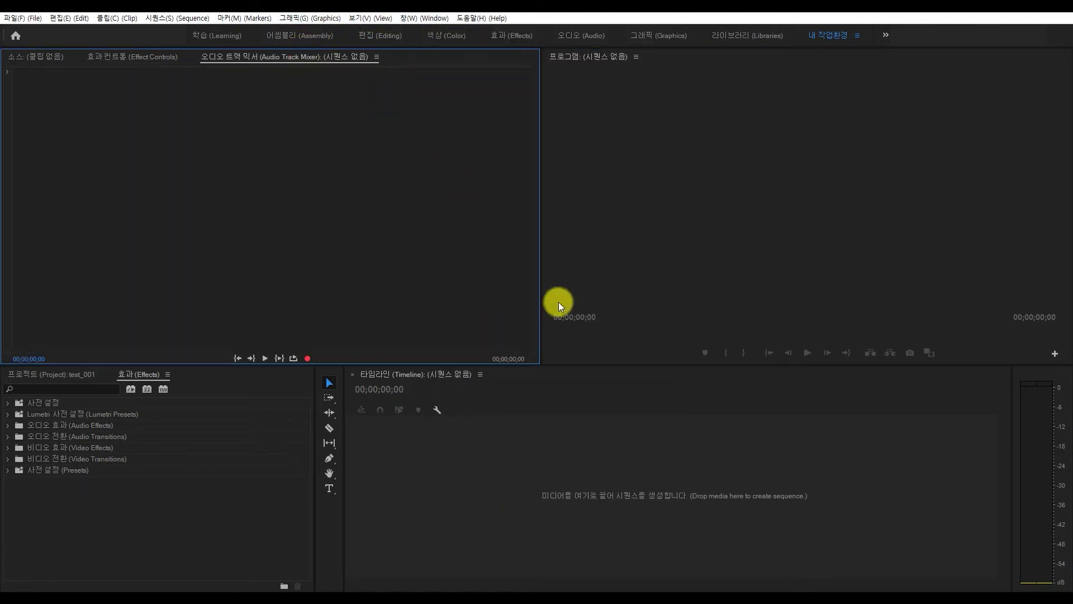
left_click(859, 38)
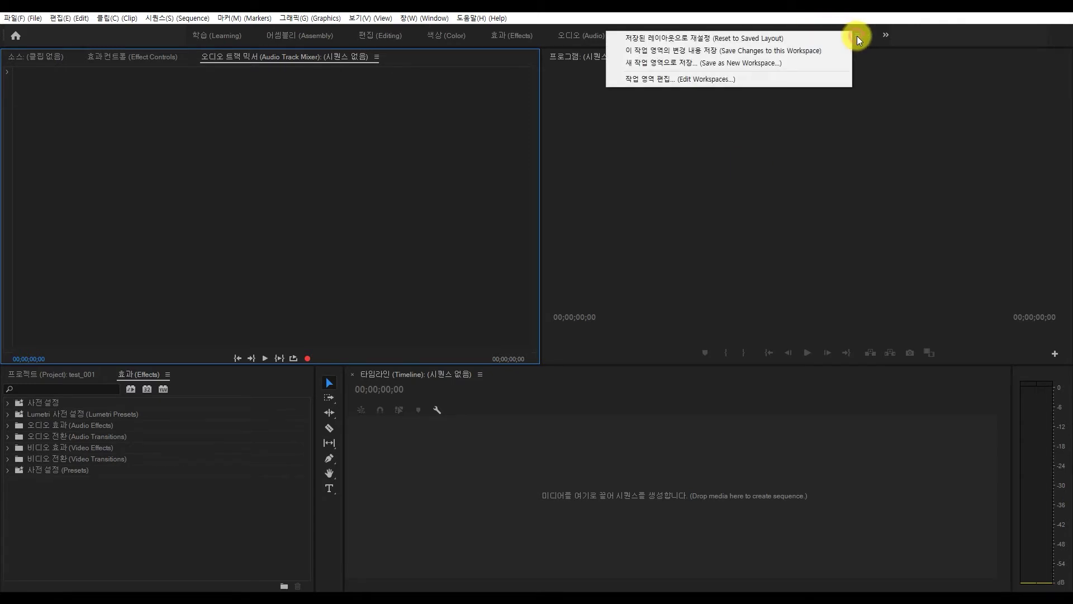
left_click(780, 49)
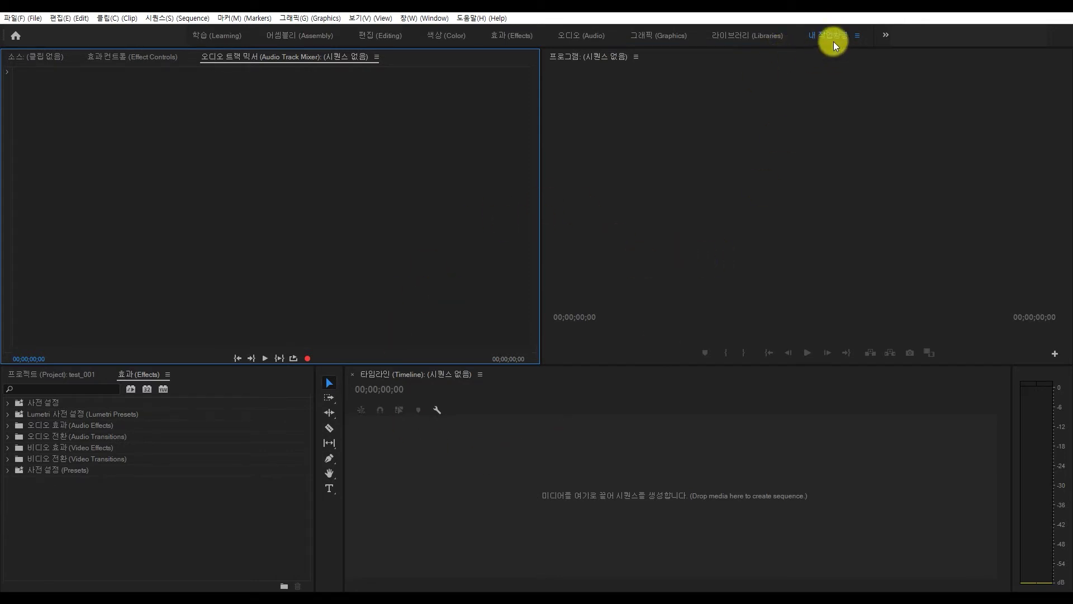
Close the Audio Track Mixer and Program monitor panels and move Effect Controls into the Timeline group
left_click(377, 57)
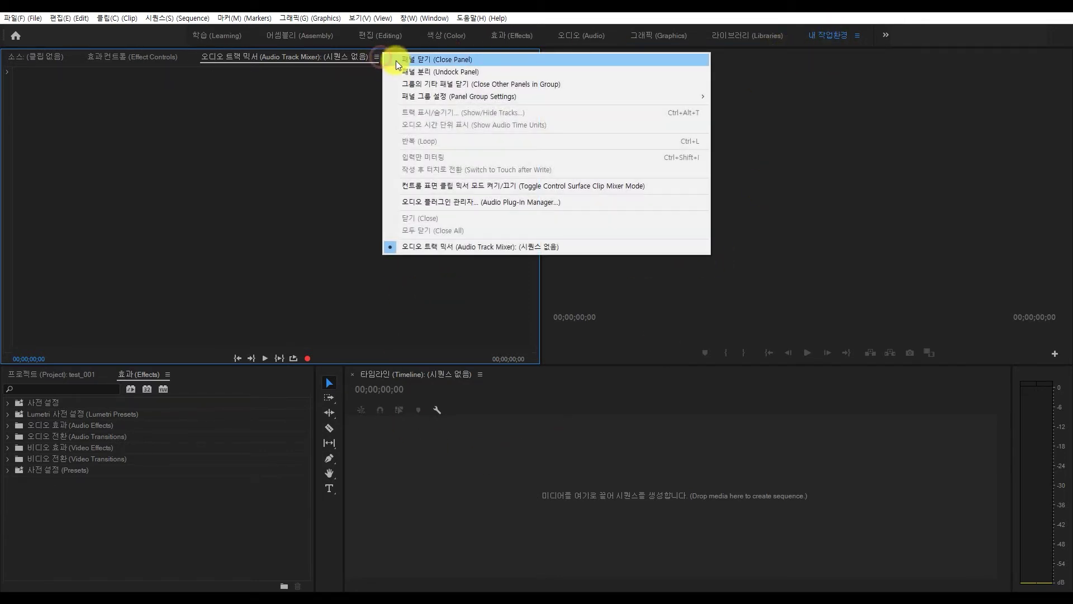
left_click(401, 61)
left_click(635, 56)
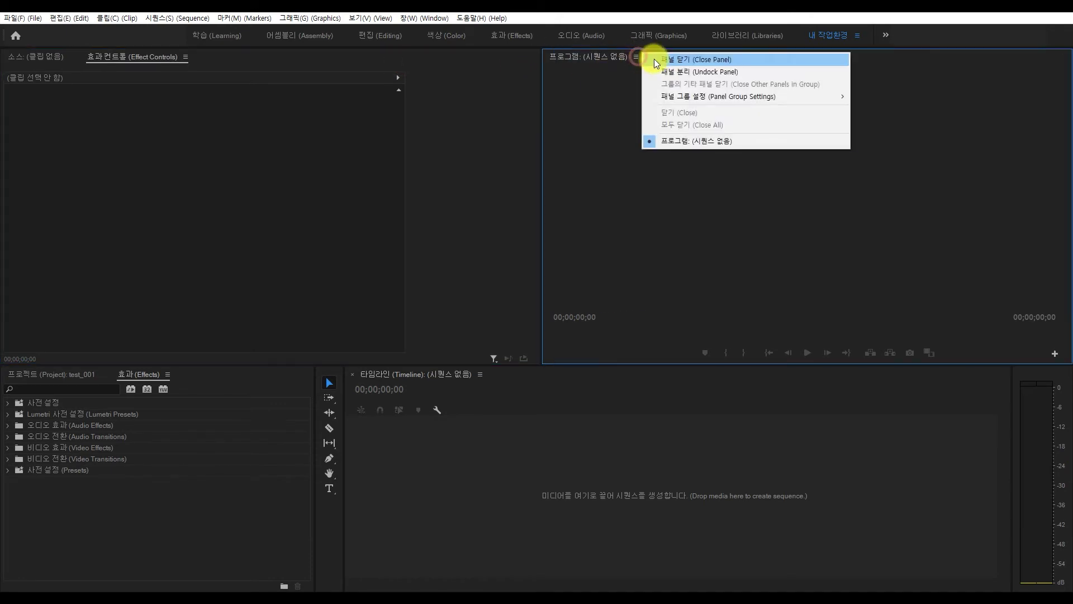
left_click(654, 58)
left_click_drag(161, 58, 431, 432)
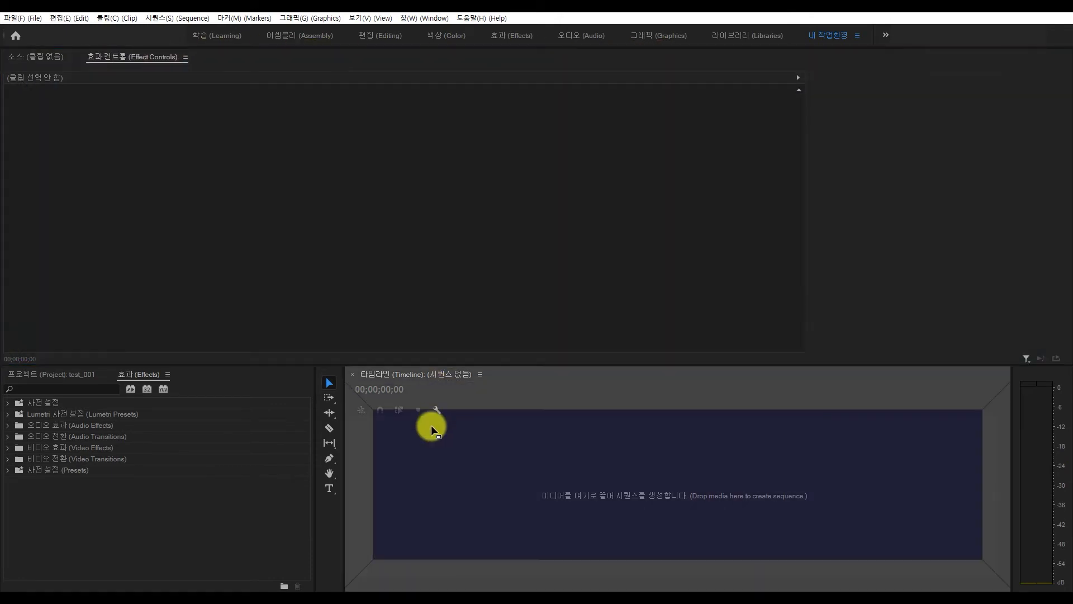
Reset the 내 작업환경 workspace layout, then close both Audio Track Mixer panels
double_click(838, 36)
left_click(584, 340)
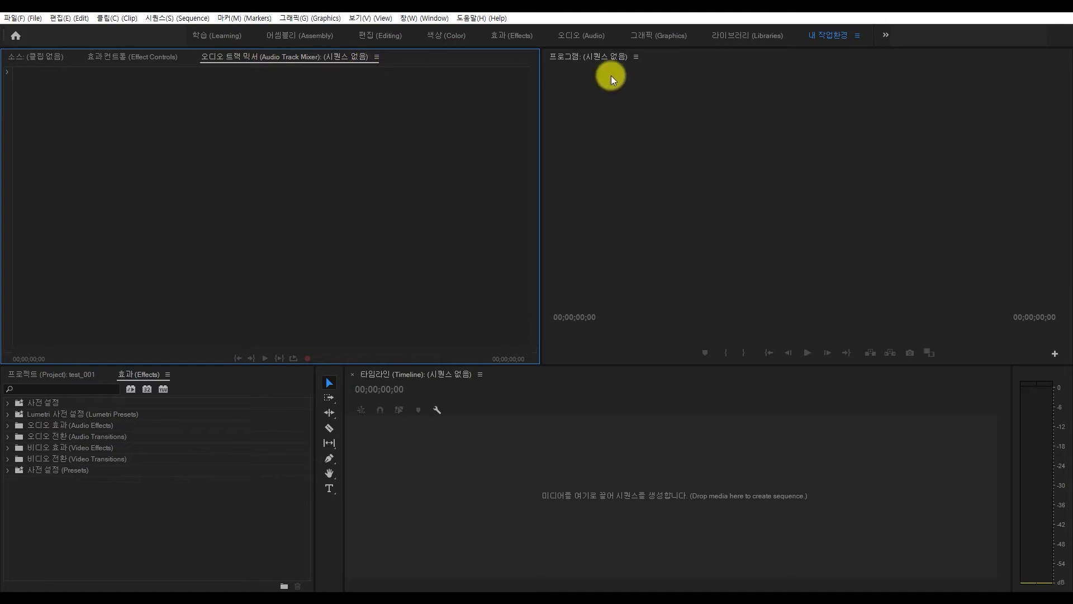
left_click(377, 55)
left_click(412, 58)
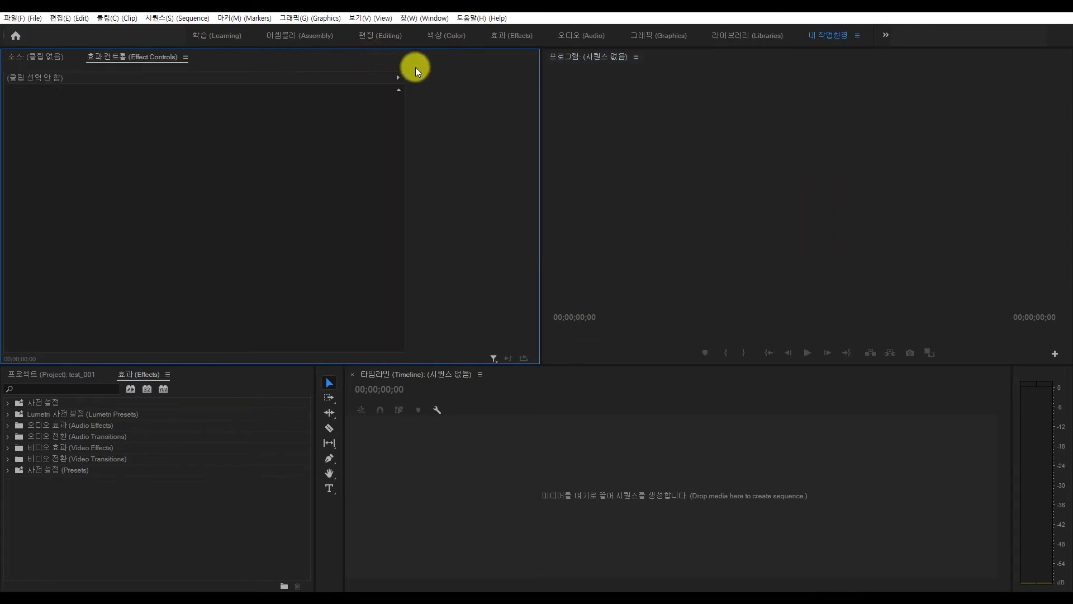
left_click(857, 35)
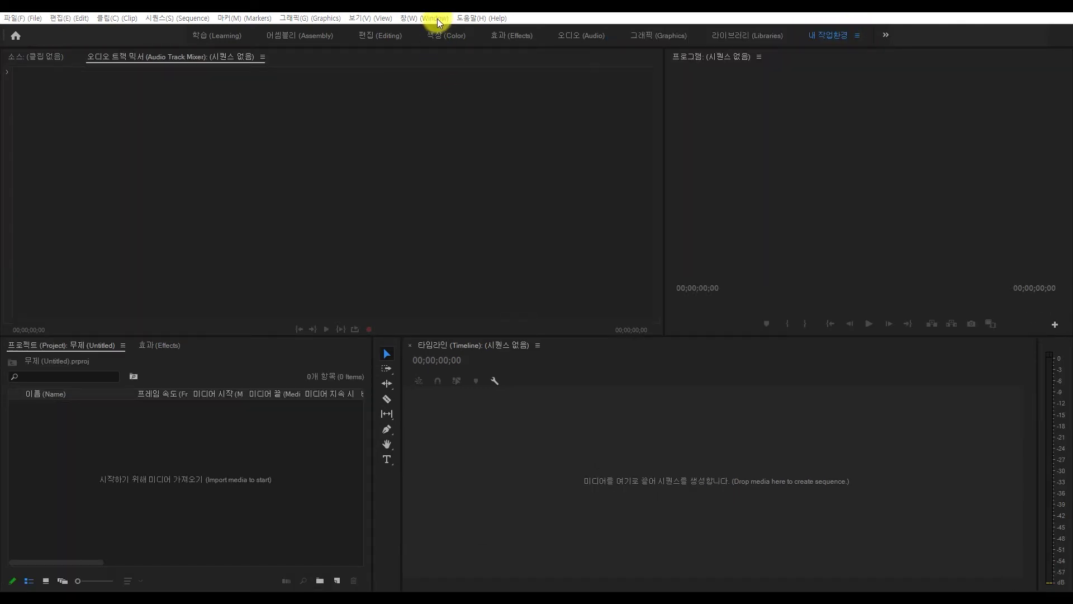
Remove the 내 작업환경 workspace in the Edit Workspaces dialog
left_click(436, 19)
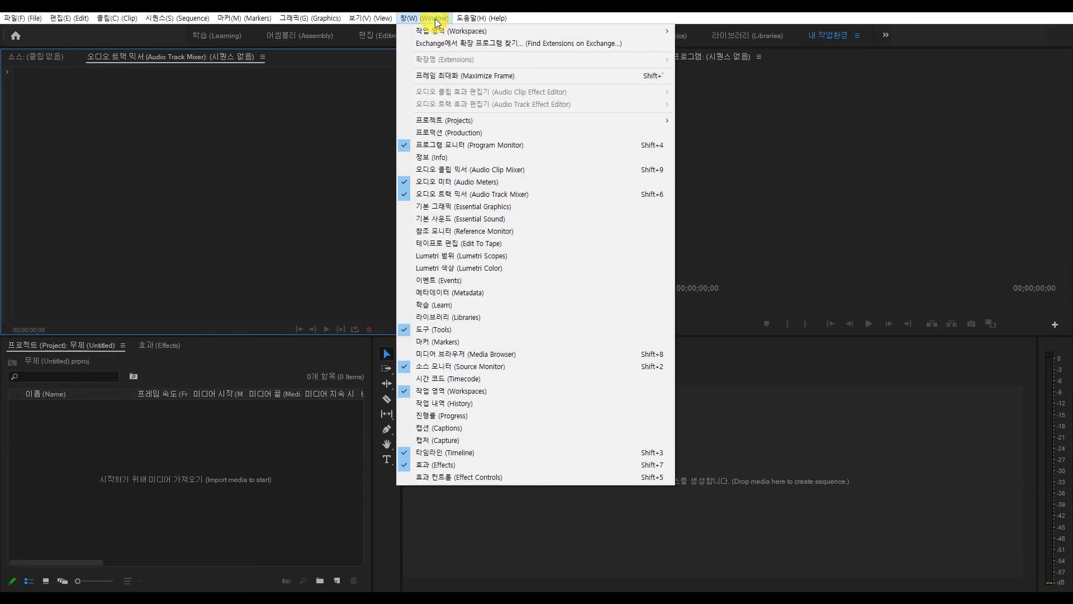
mouse_move(441, 31)
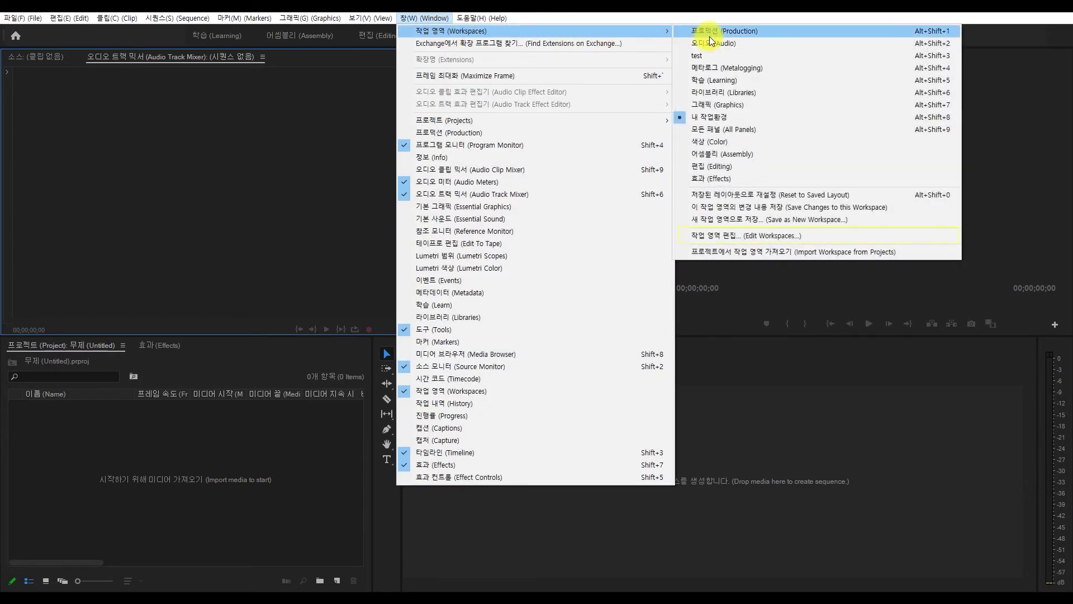
left_click(738, 241)
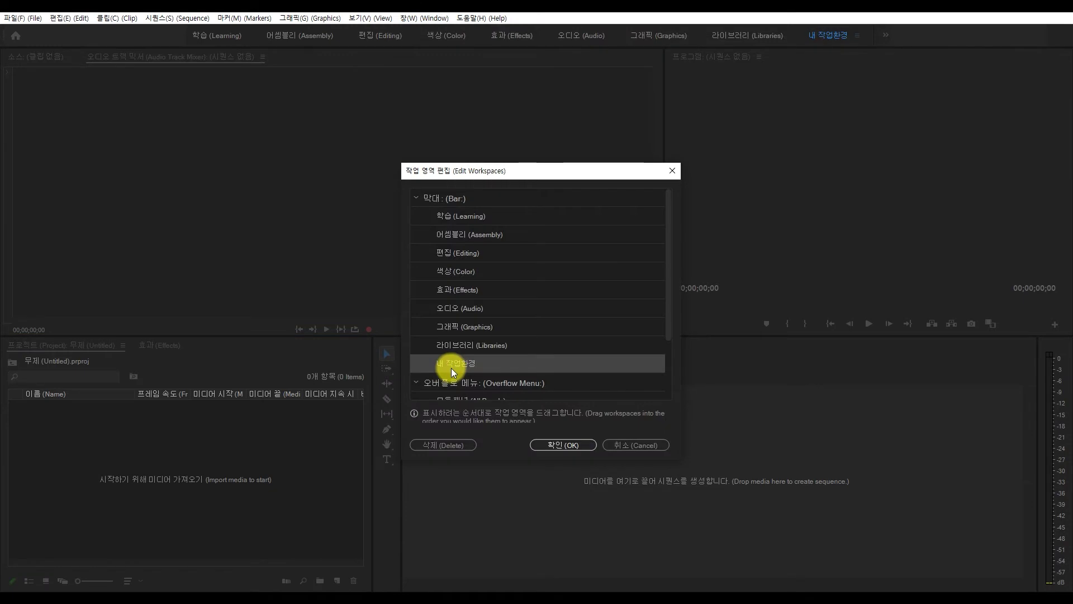
left_click(441, 445)
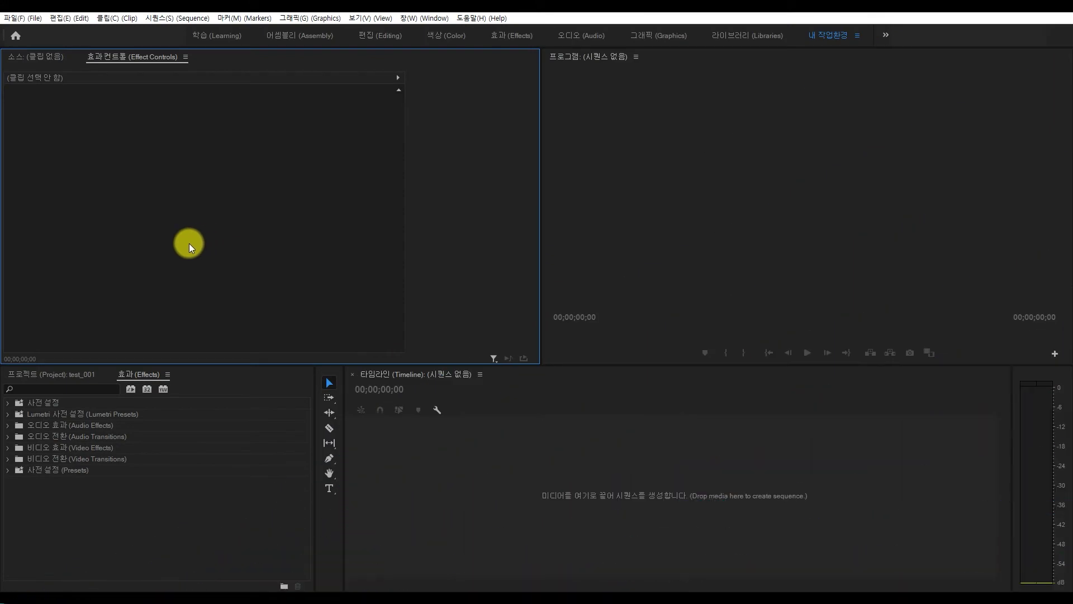
Show the empty test_001 project bin and minimize Premiere to reach the D:\test folder
left_click(64, 373)
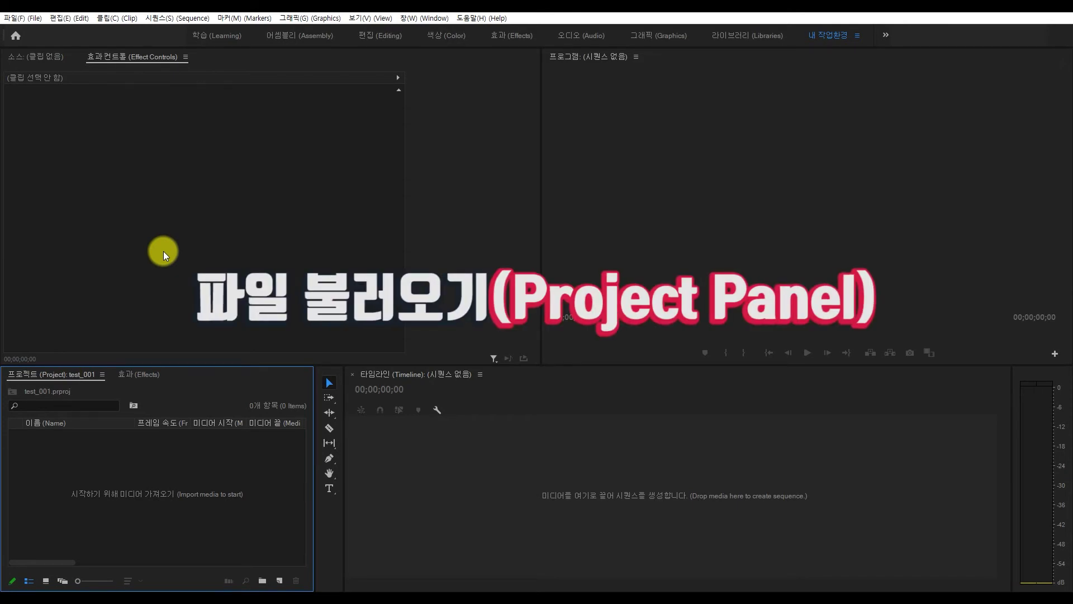
left_click(1000, 7)
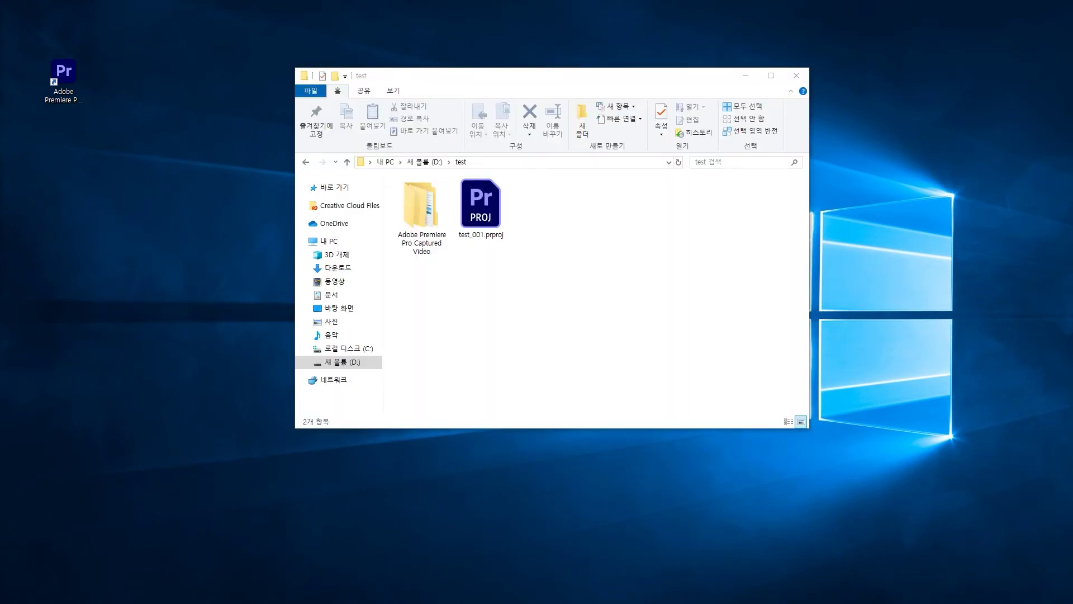
Drag the mv folder into D:\test and close the File Explorer window
left_click_drag(544, 205, 545, 207)
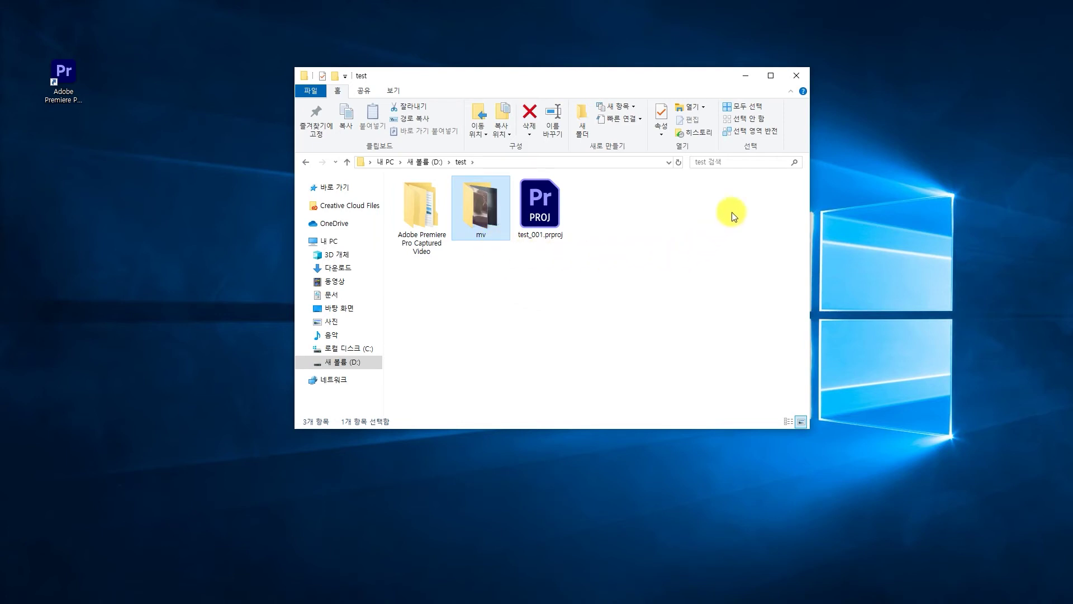
left_click(796, 74)
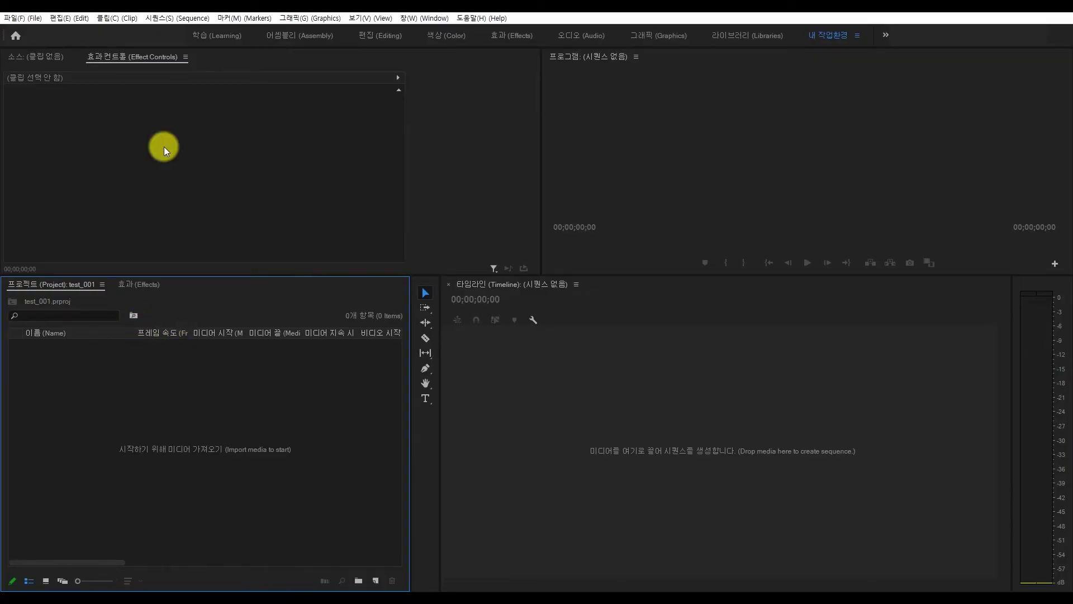
Import all four mp4 clips from the mv folder via File > Import
left_click(14, 18)
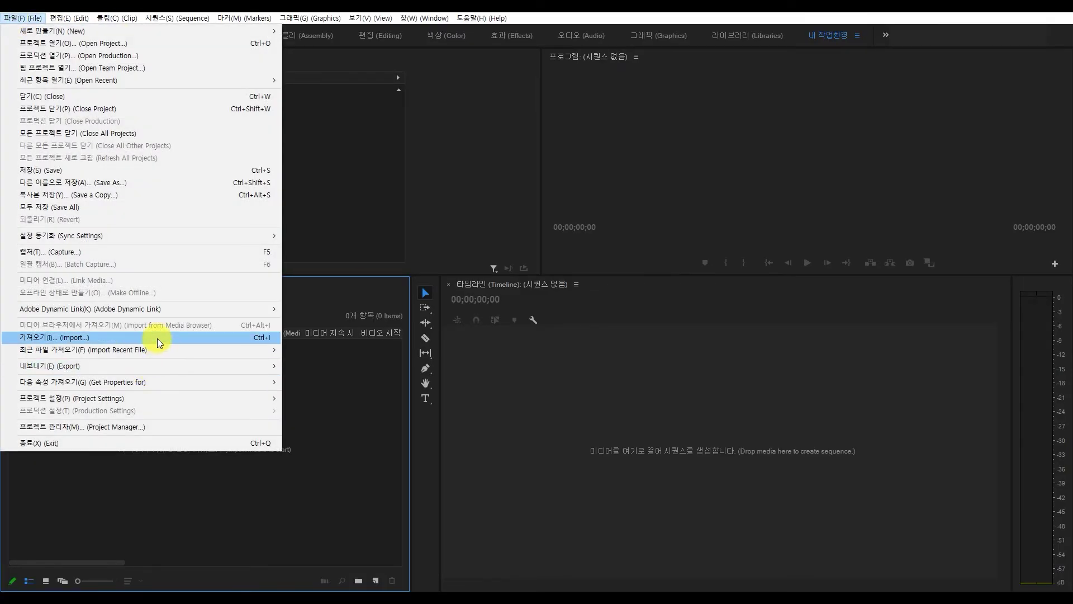
left_click(160, 337)
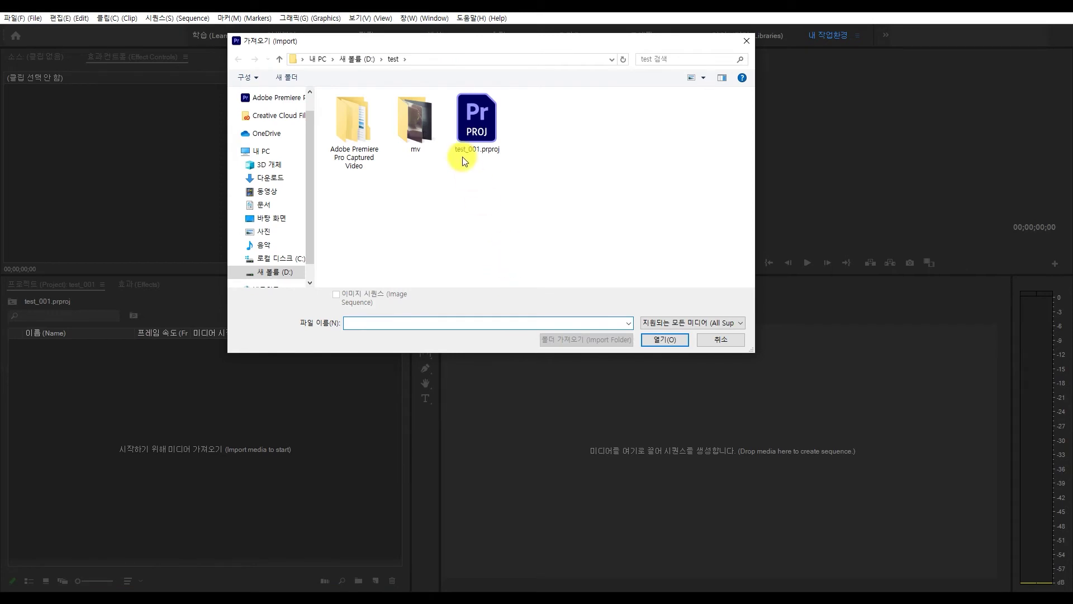
double_click(429, 128)
left_click_drag(317, 85, 664, 291)
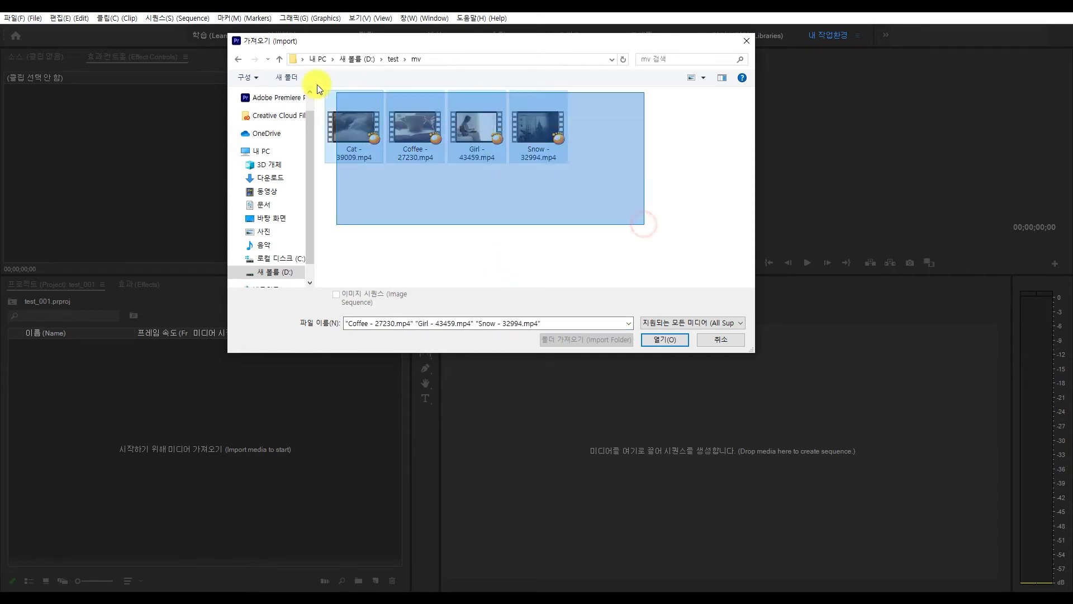
left_click(659, 340)
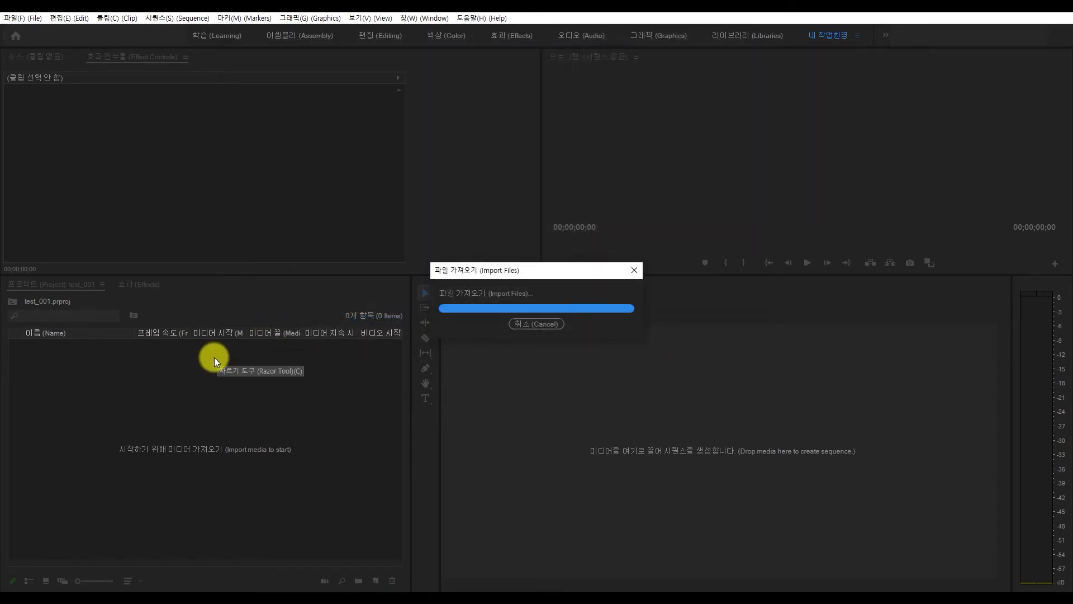
Toggle the bin to Icon View and back to List View, then select all four clips
left_click(46, 581)
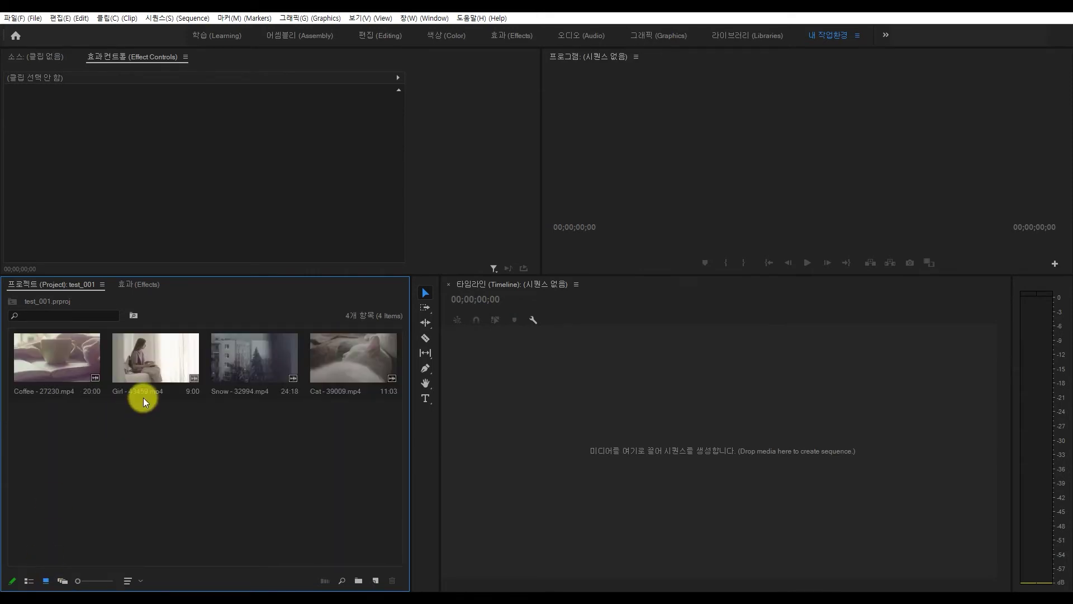
left_click(28, 581)
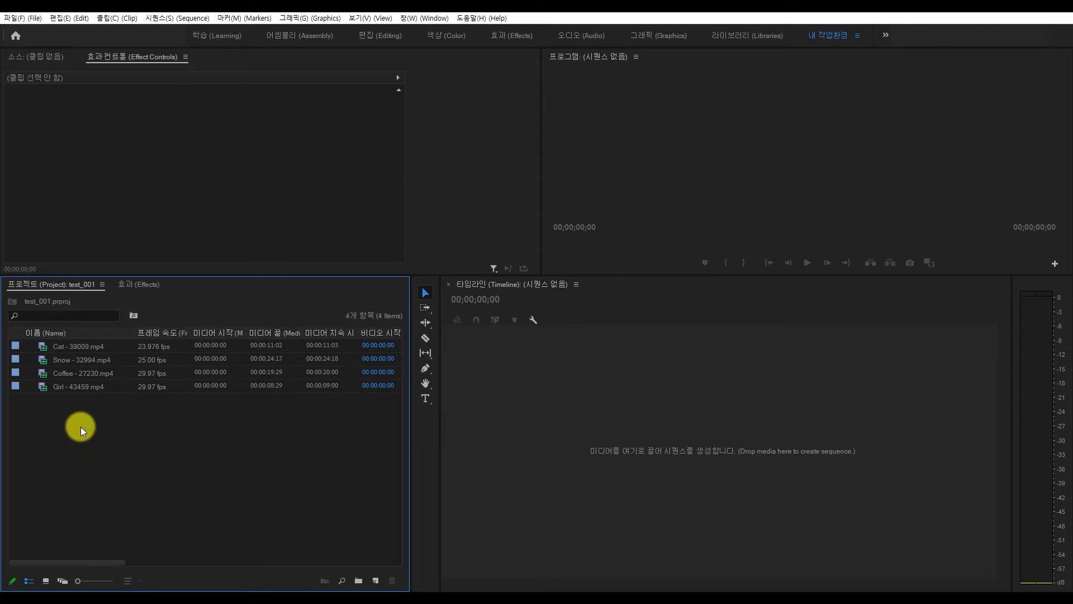
left_click_drag(108, 408, 43, 349)
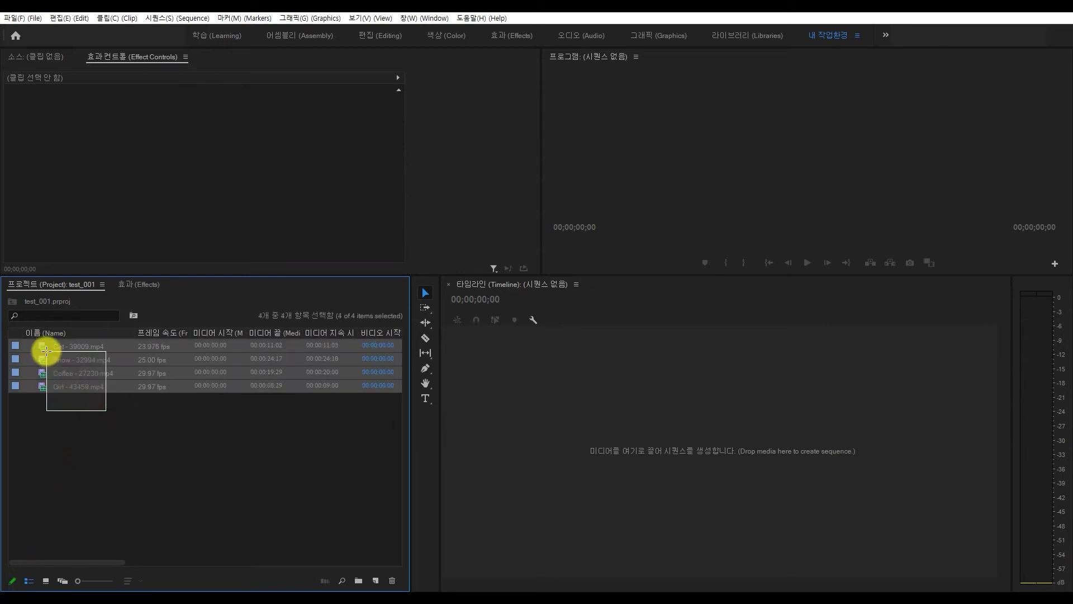
Clear the four selected clips from the project bin
right_click(92, 344)
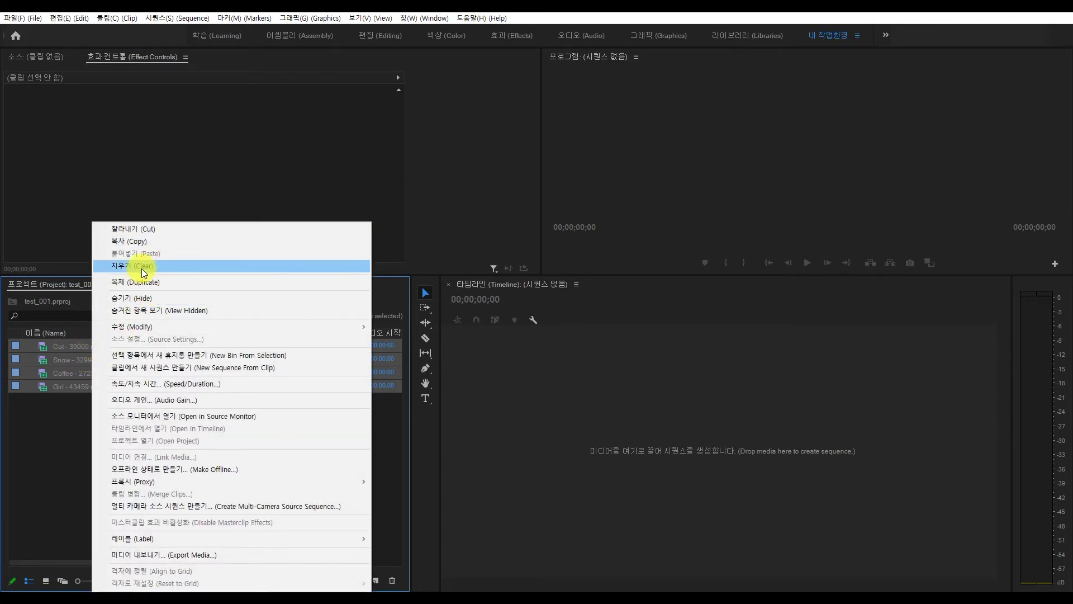
left_click(168, 266)
left_click(53, 380)
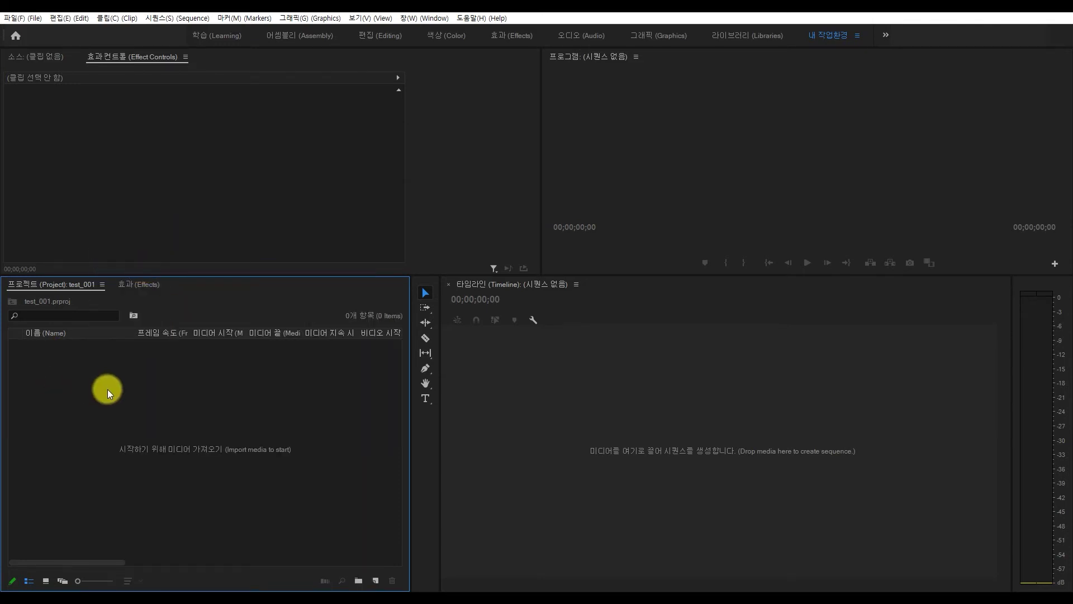
Import the Coffee, Girl and Snow clips through the bin's context-menu Import
right_click(190, 389)
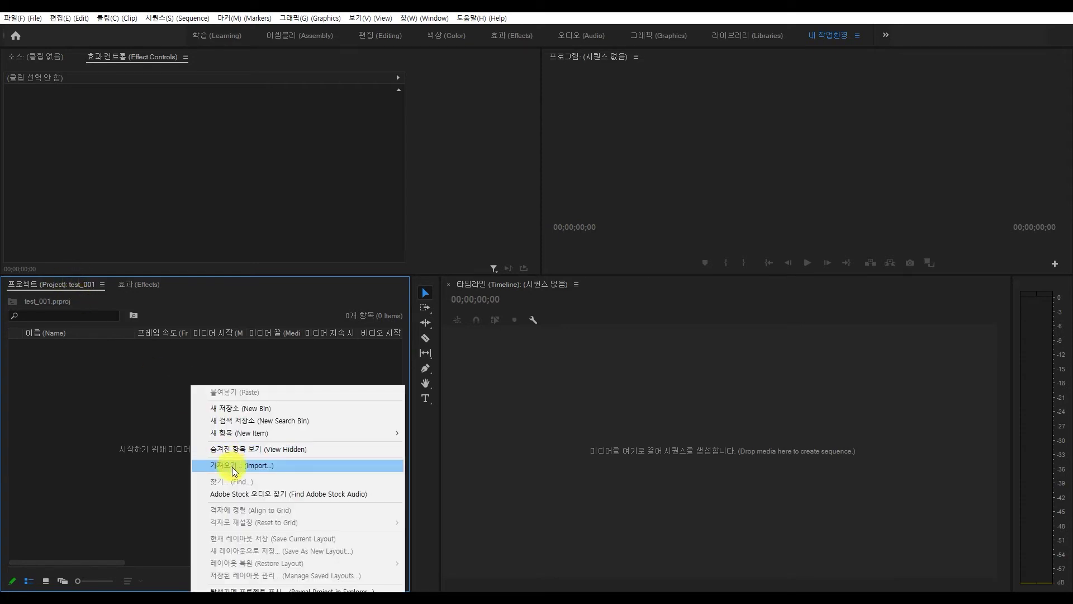
left_click(234, 466)
mouse_move(563, 191)
left_mouse_down()
mouse_move(408, 140)
mouse_move(358, 139)
left_mouse_up()
left_click(663, 339)
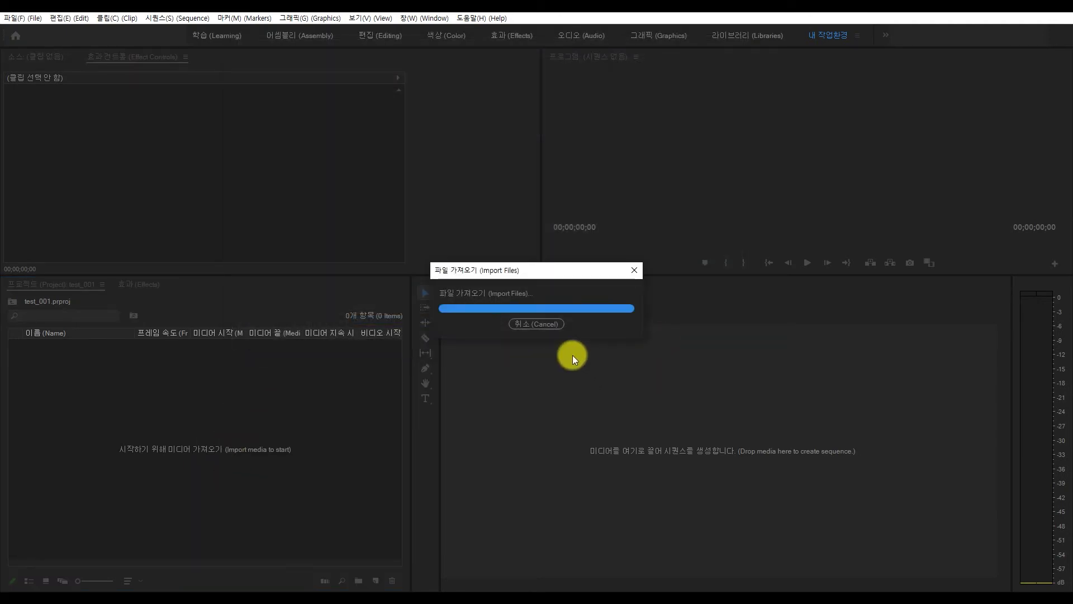
Import all four mp4 clips from the empty bin, then switch to the mv folder in File Explorer
double_click(148, 412)
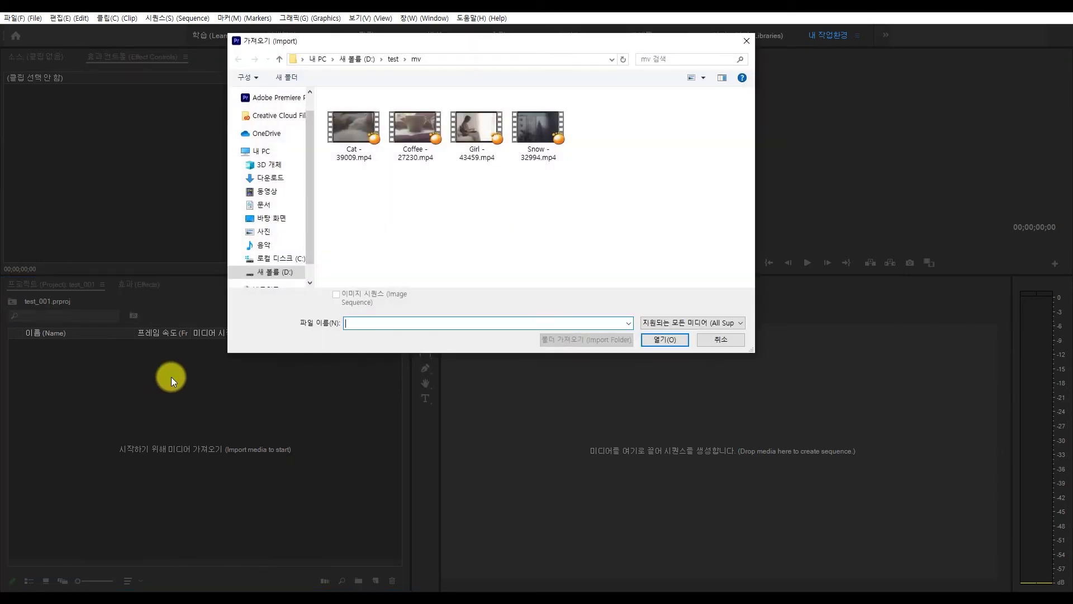
left_click_drag(532, 182, 342, 126)
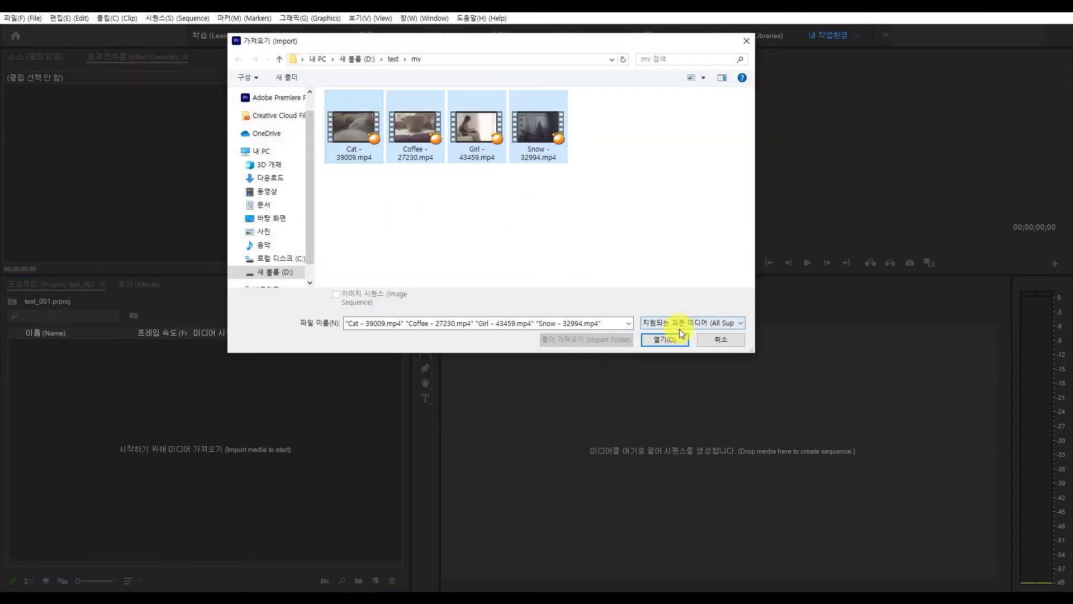
left_click(664, 339)
key("alt+Tab")
Place File Explorer beside Premiere and drag the four mp4 clips into the test_001 bin
left_click_drag(245, 137, 618, 84)
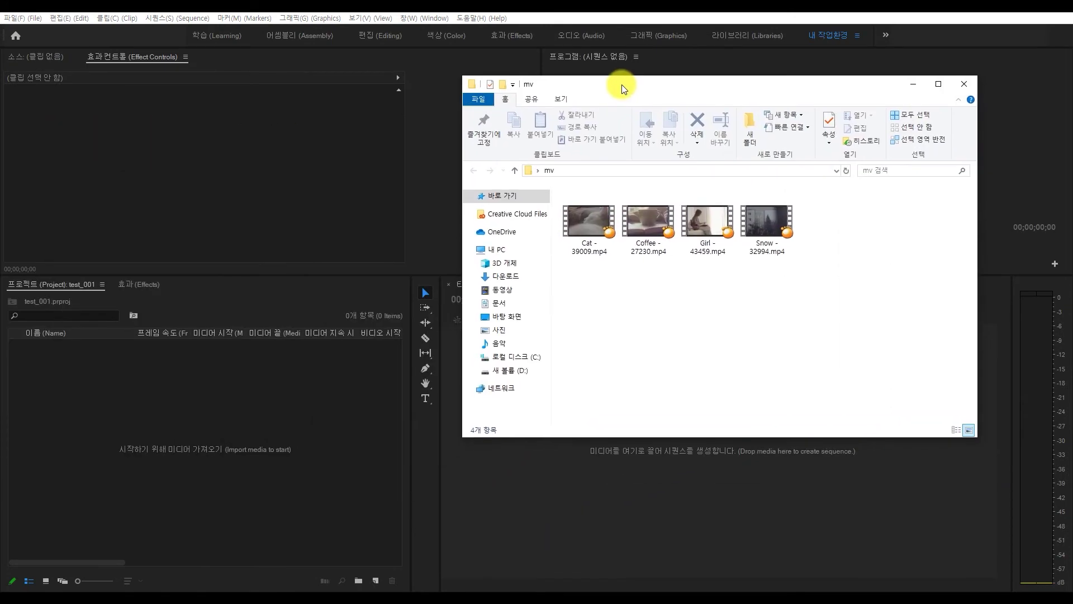
mouse_move(822, 281)
left_mouse_down()
mouse_move(575, 204)
mouse_move(159, 405)
left_mouse_up()
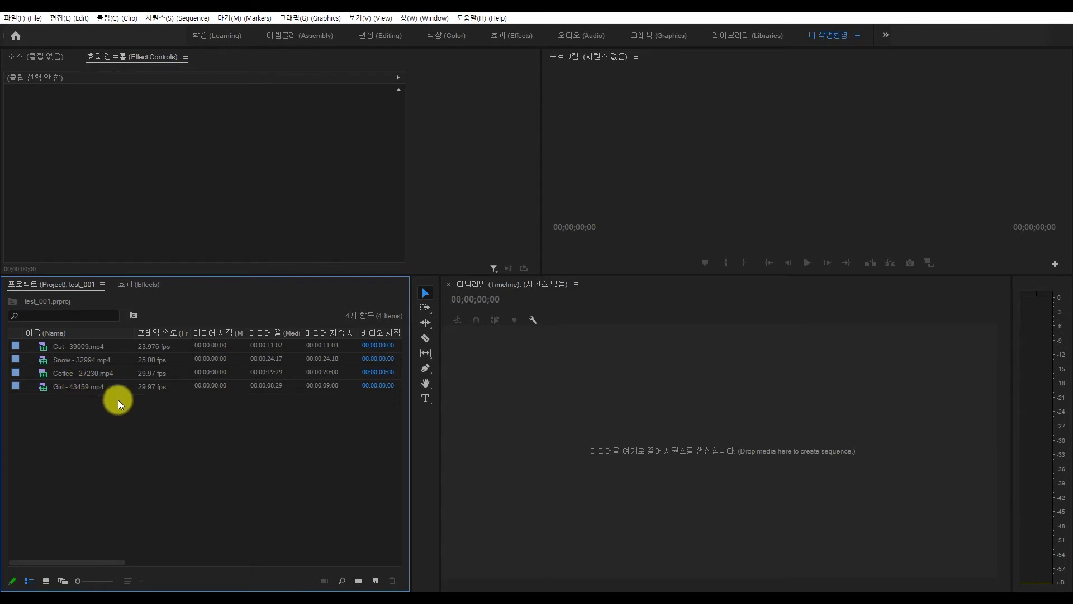
Widen the Project panel and move the Video Info and Audio Info columns after Frame Rate
left_click(73, 346)
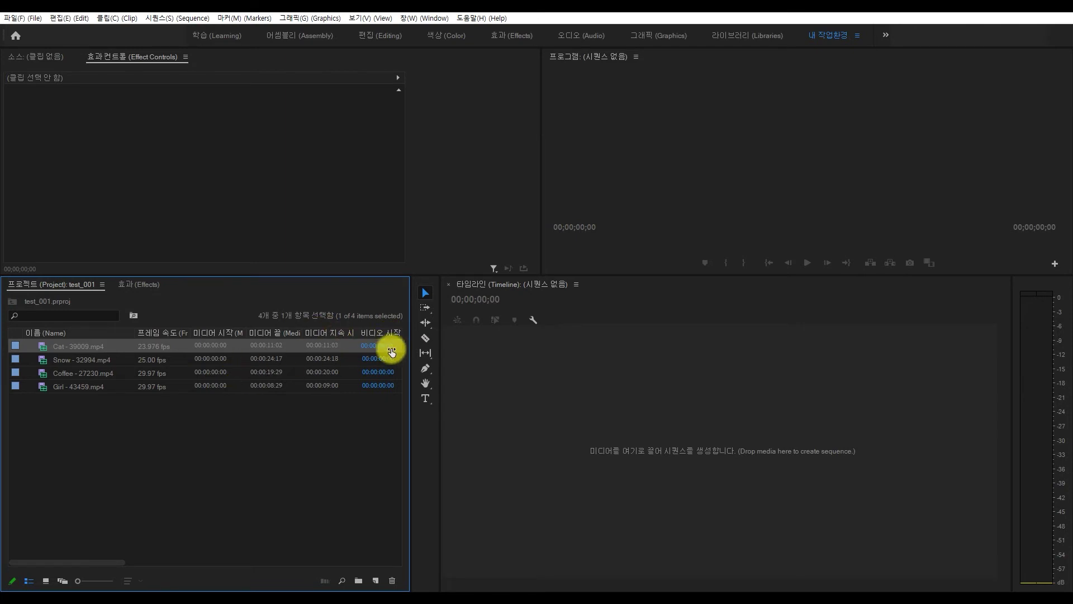
left_click_drag(410, 344, 923, 343)
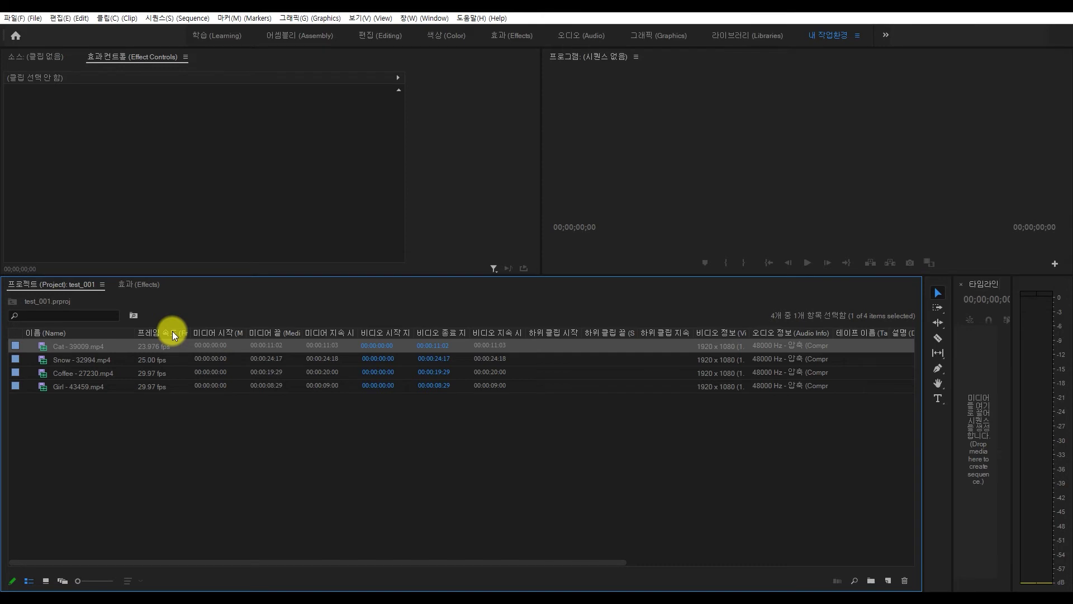
left_click(722, 334)
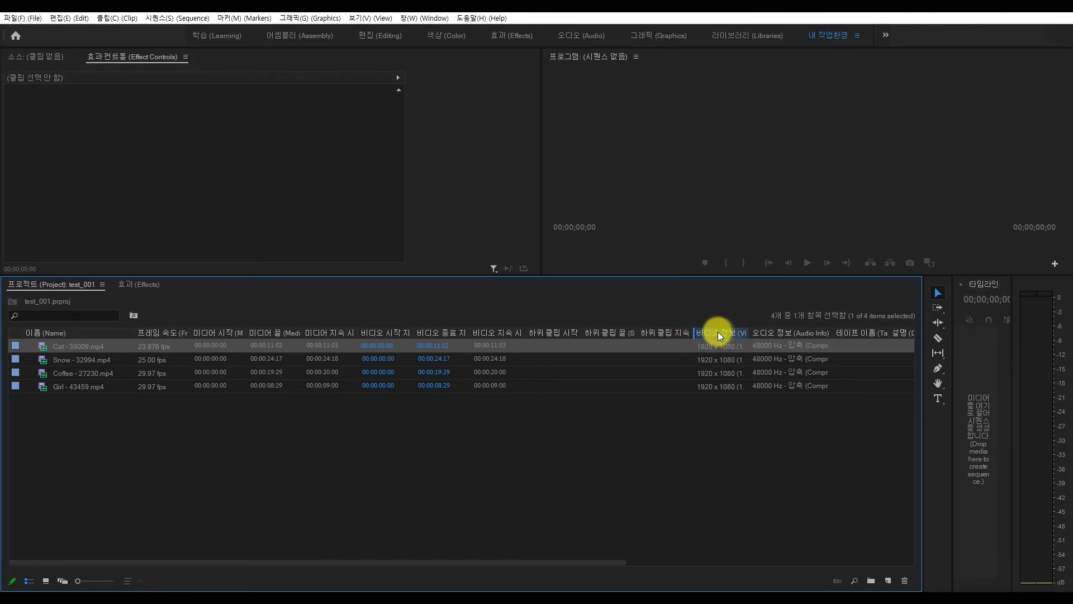
left_click_drag(202, 334, 198, 334)
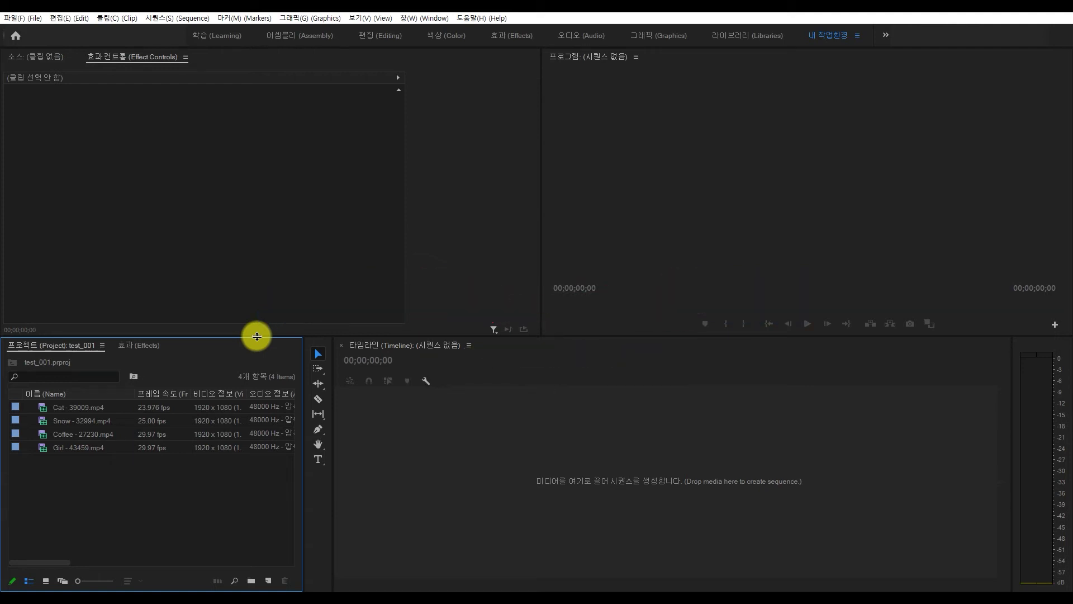
Start a new sequence from File > New > Sequence
left_click(31, 19)
mouse_move(45, 29)
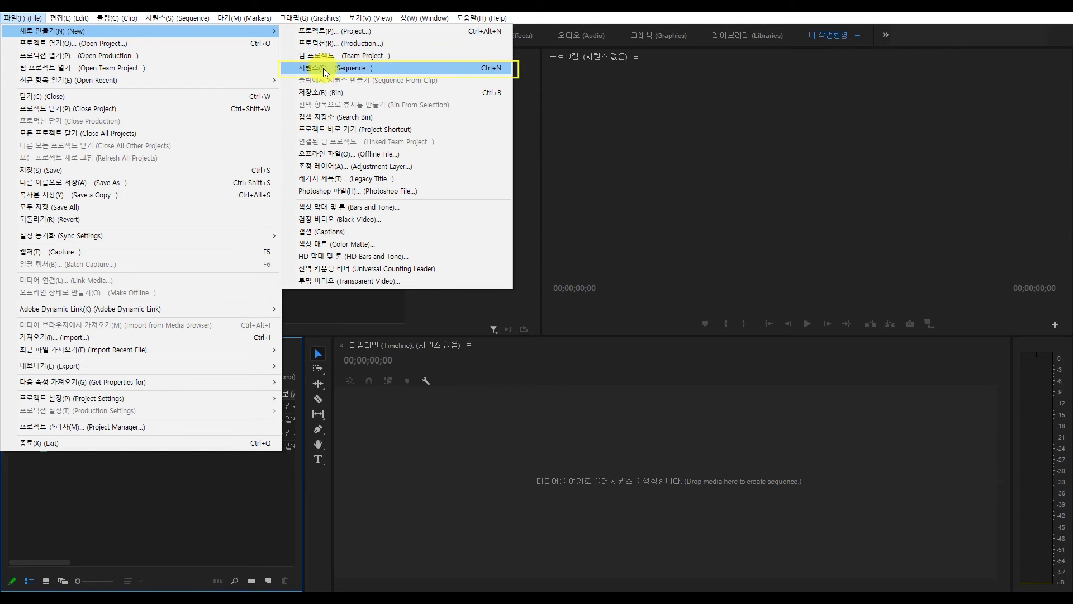
left_click(484, 69)
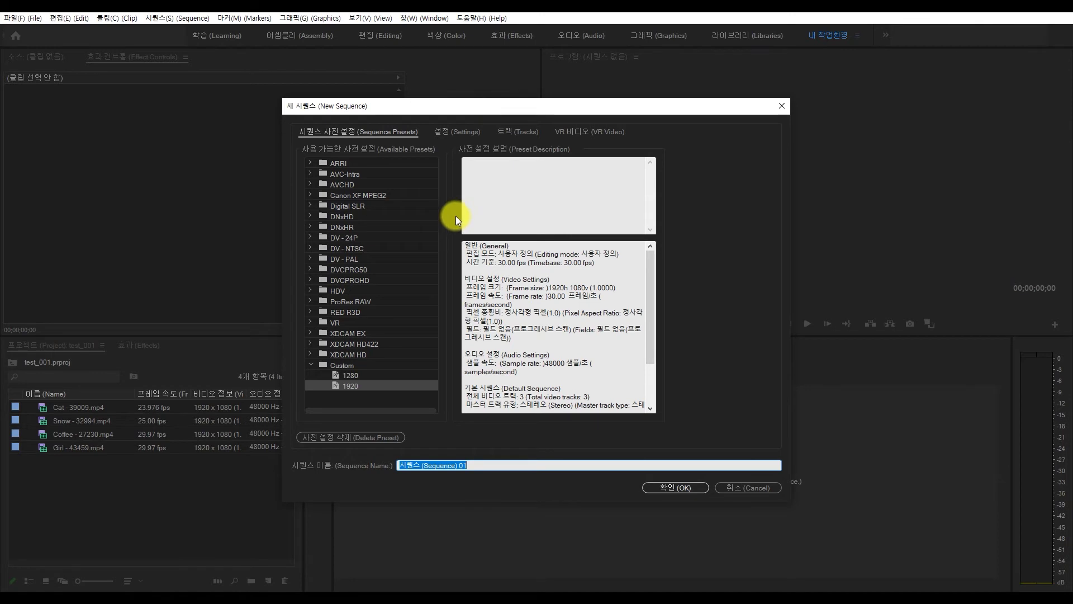
Choose the AVCHD 1080i25 preset and switch to the Settings tab
left_click(311, 185)
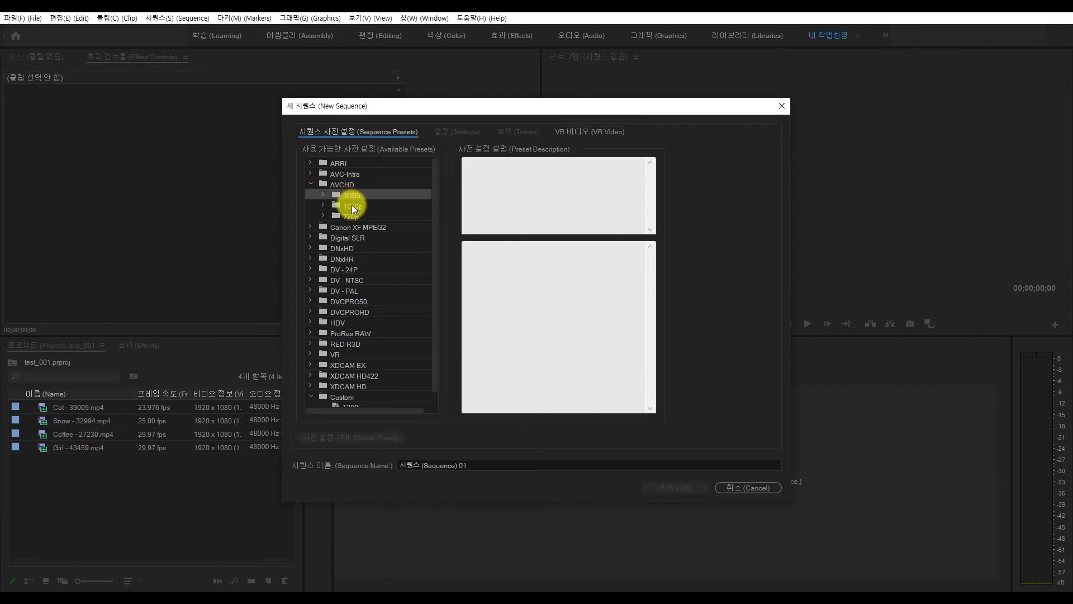
left_click(329, 197)
left_click(357, 205)
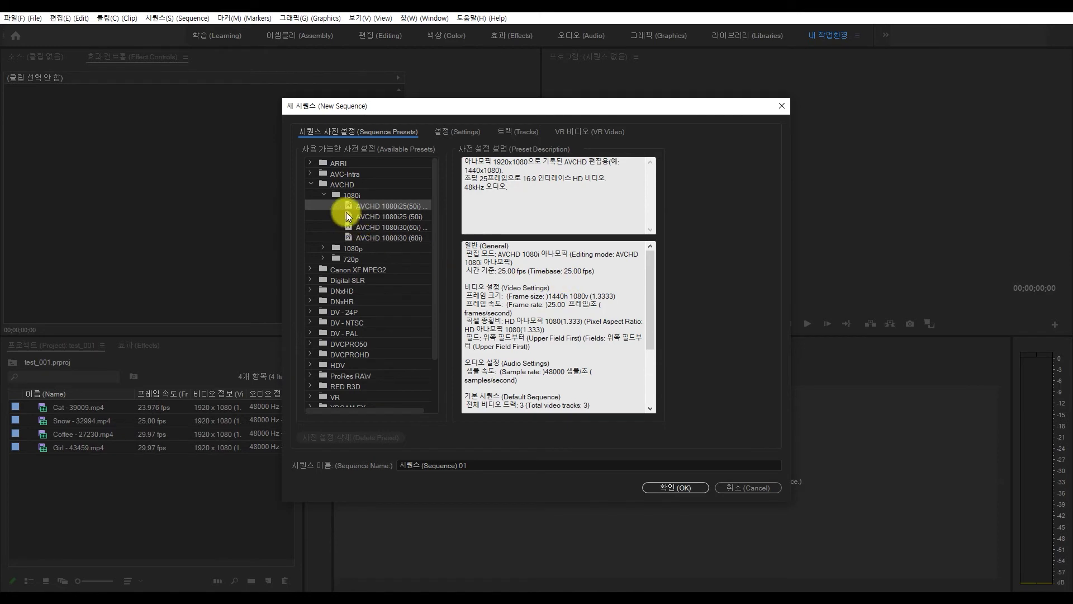
left_click(312, 185)
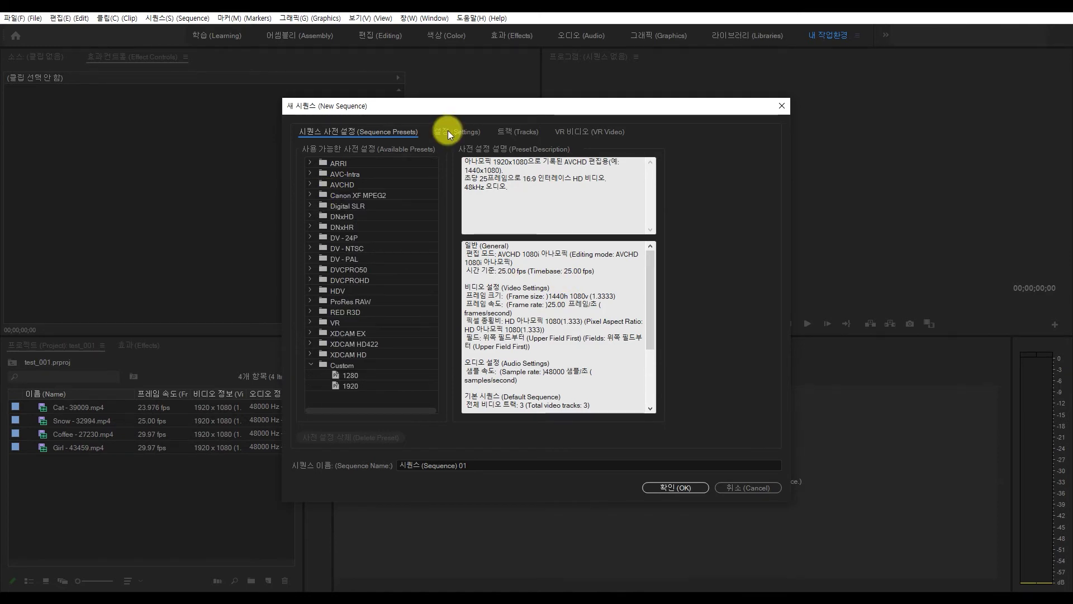
left_click(448, 131)
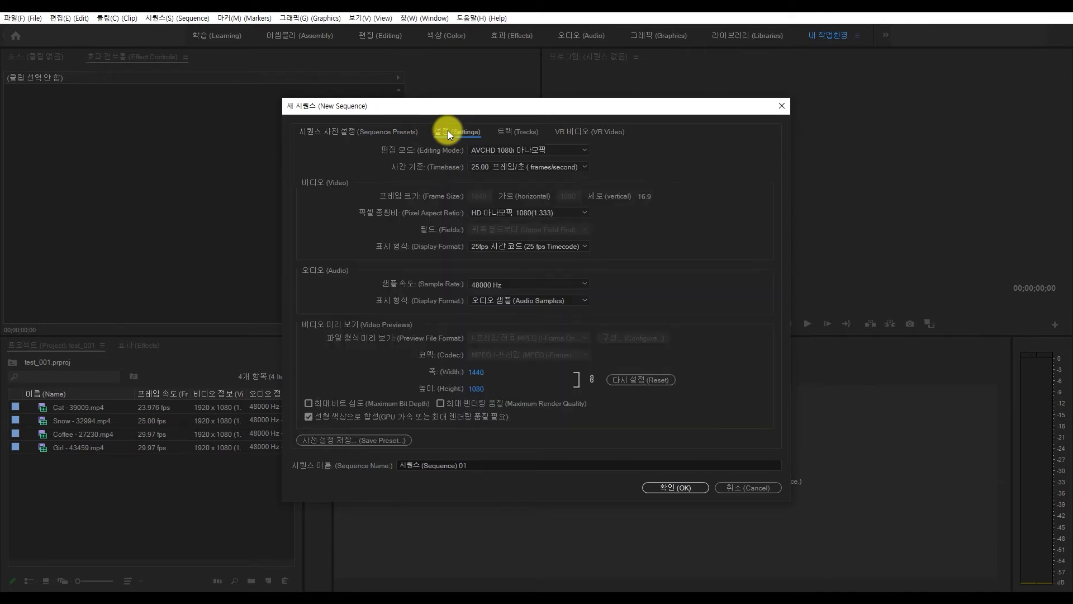
left_click(411, 134)
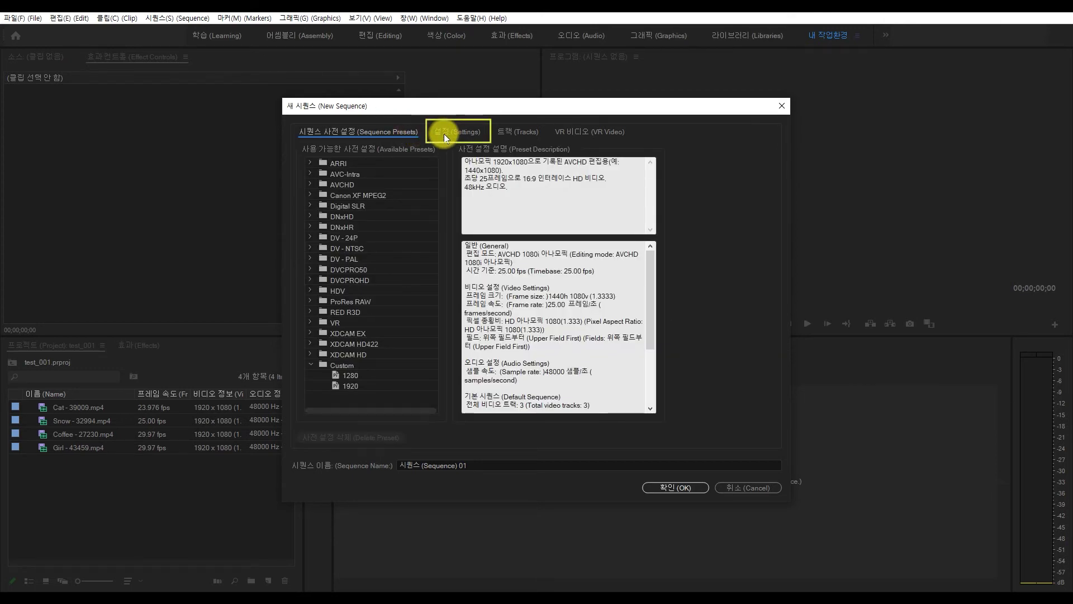
left_click(444, 133)
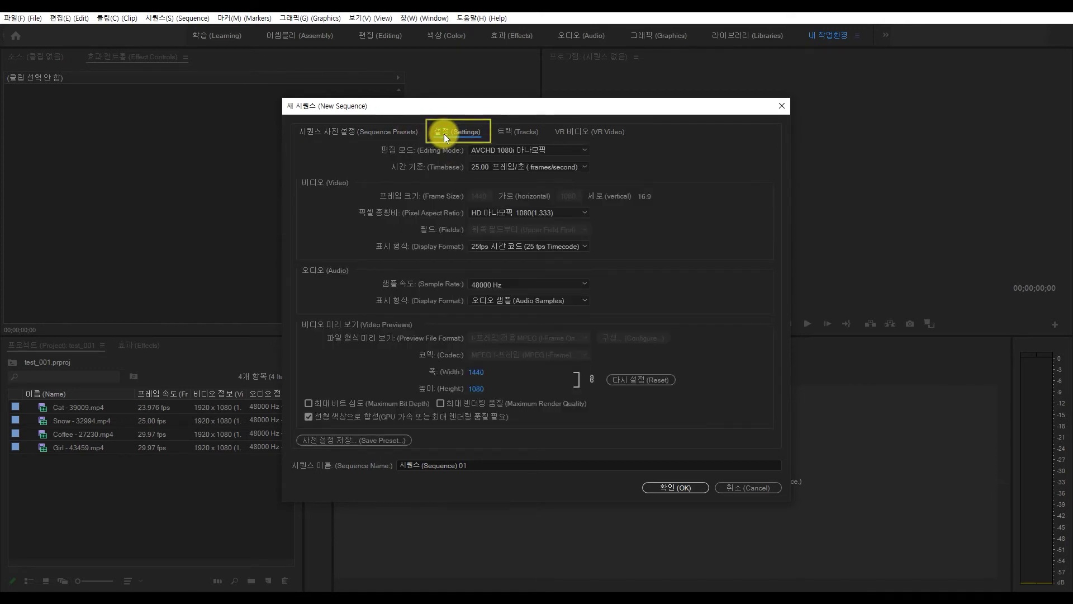
Set Editing Mode to Custom, Timebase to 30.00 fps and frame width to 1920
left_click(517, 149)
left_click(538, 163)
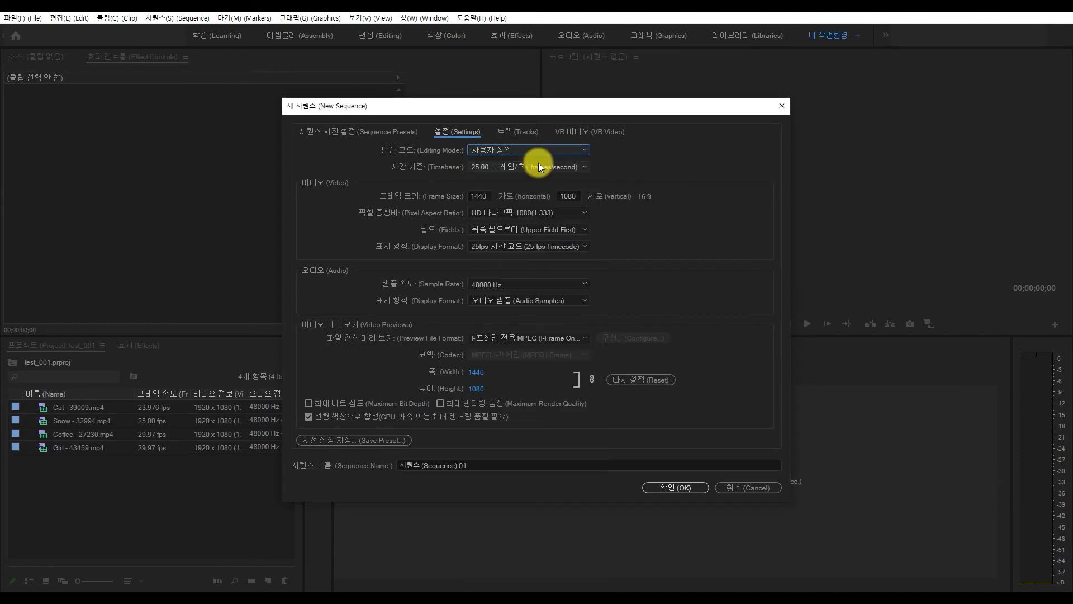
left_click(528, 168)
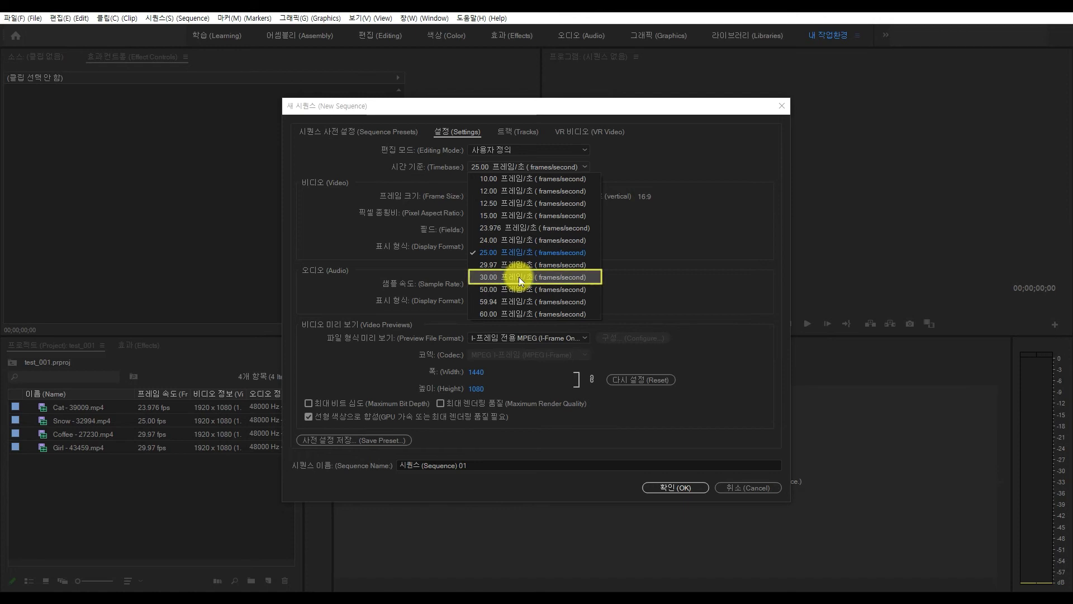
left_click(519, 277)
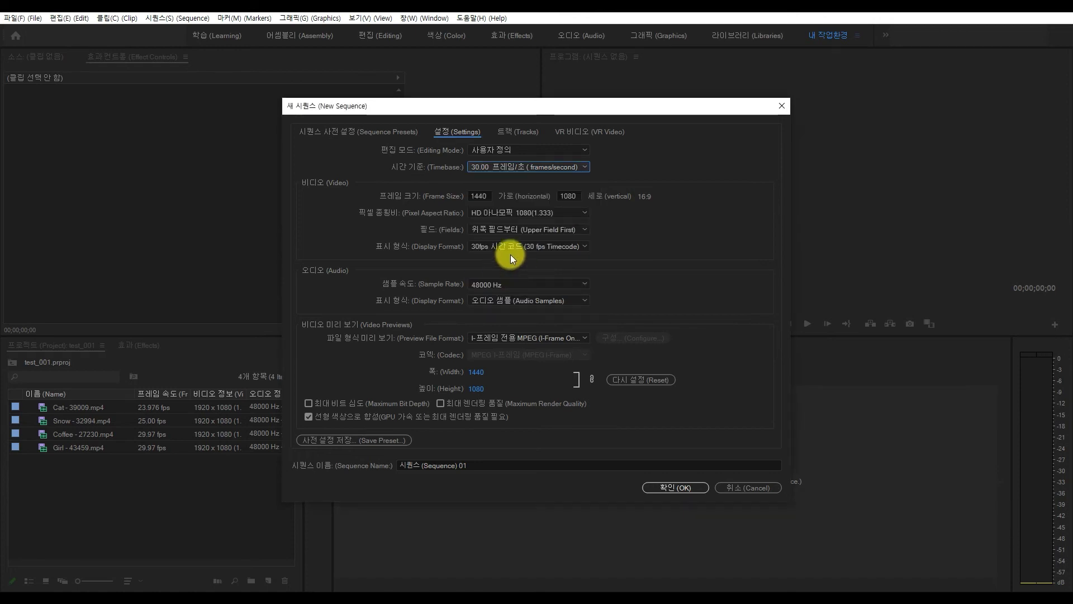
left_click(481, 197)
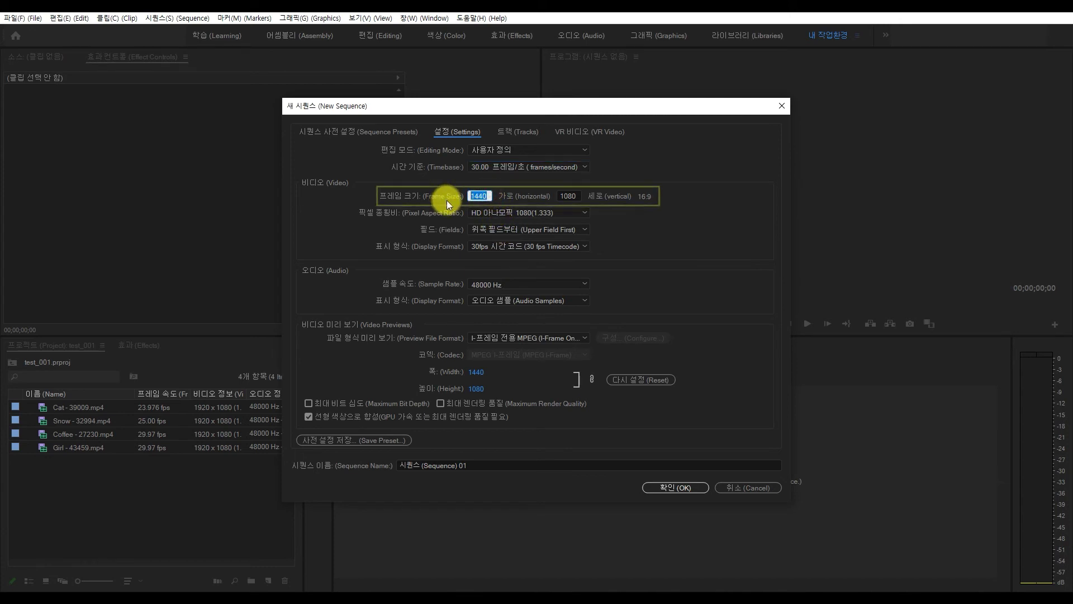
type("192")
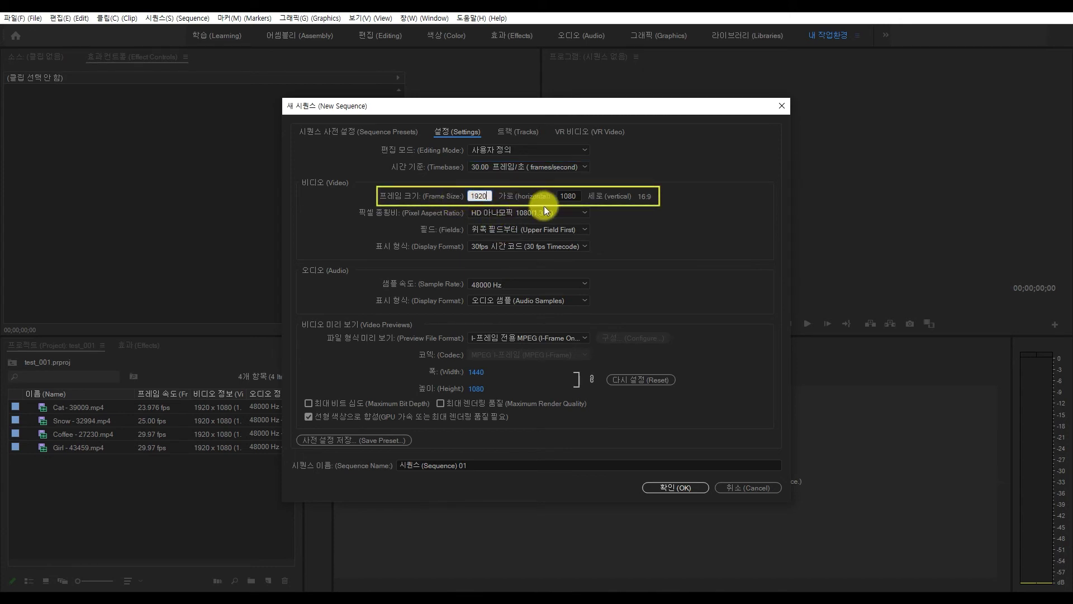
left_click(579, 196)
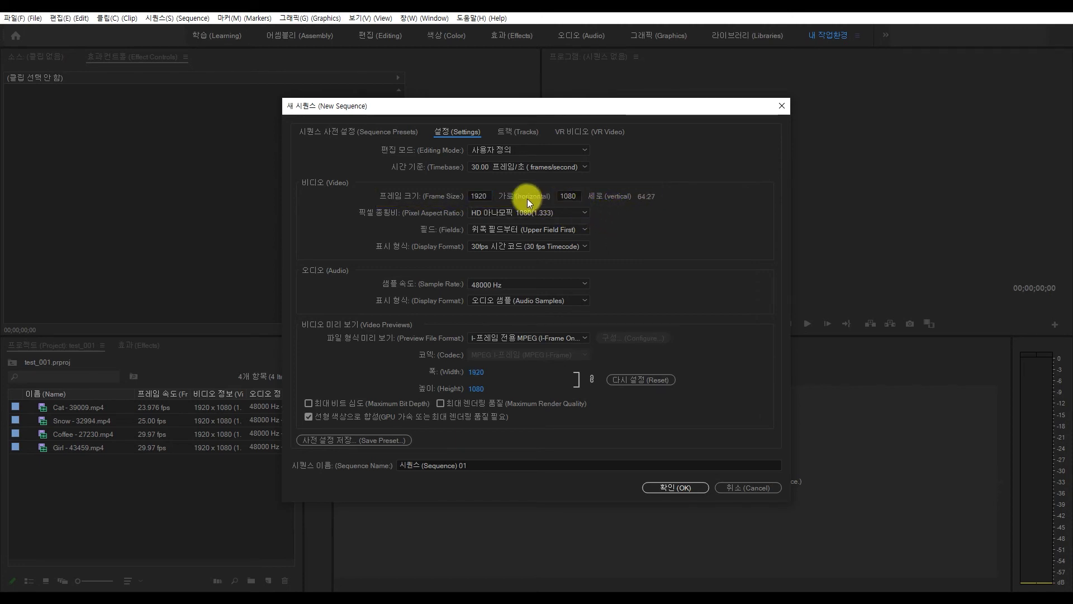
Set Pixel Aspect Ratio to Square Pixels and Fields to No Fields (progressive scan)
left_click(562, 213)
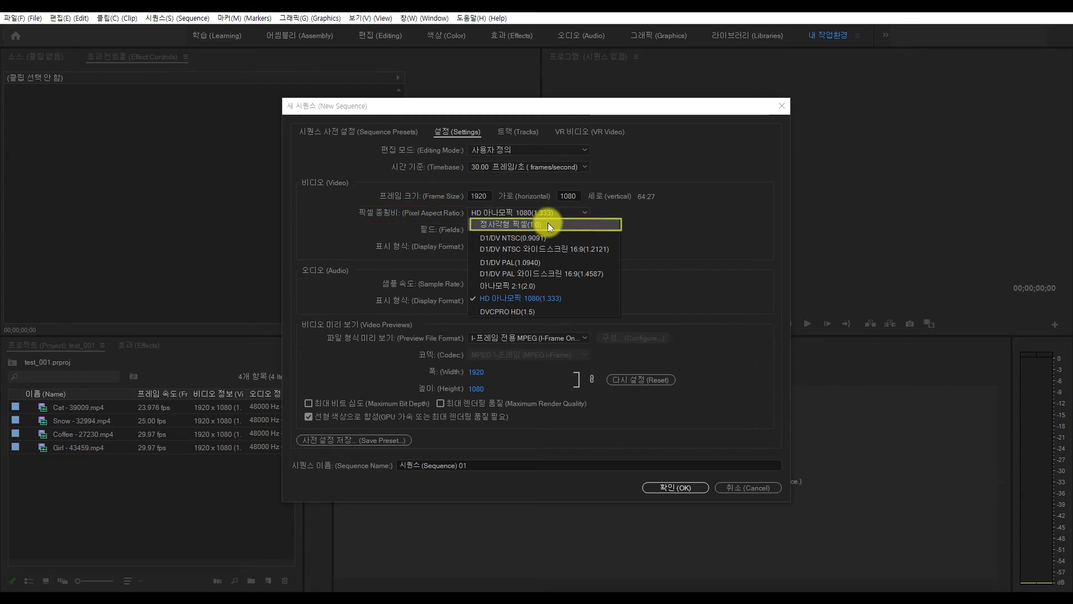
left_click(548, 224)
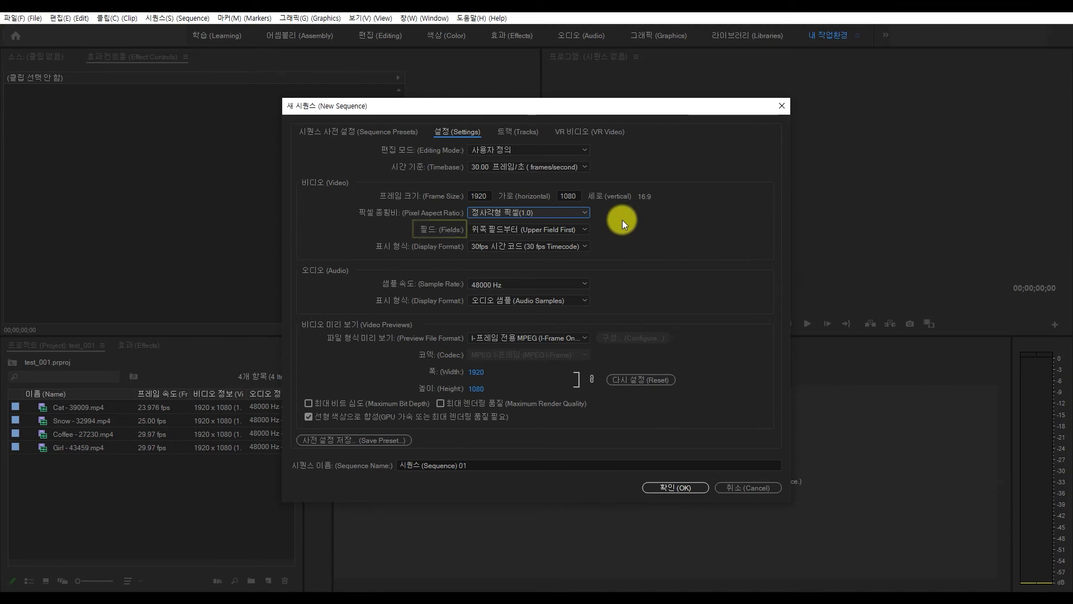
left_click(585, 228)
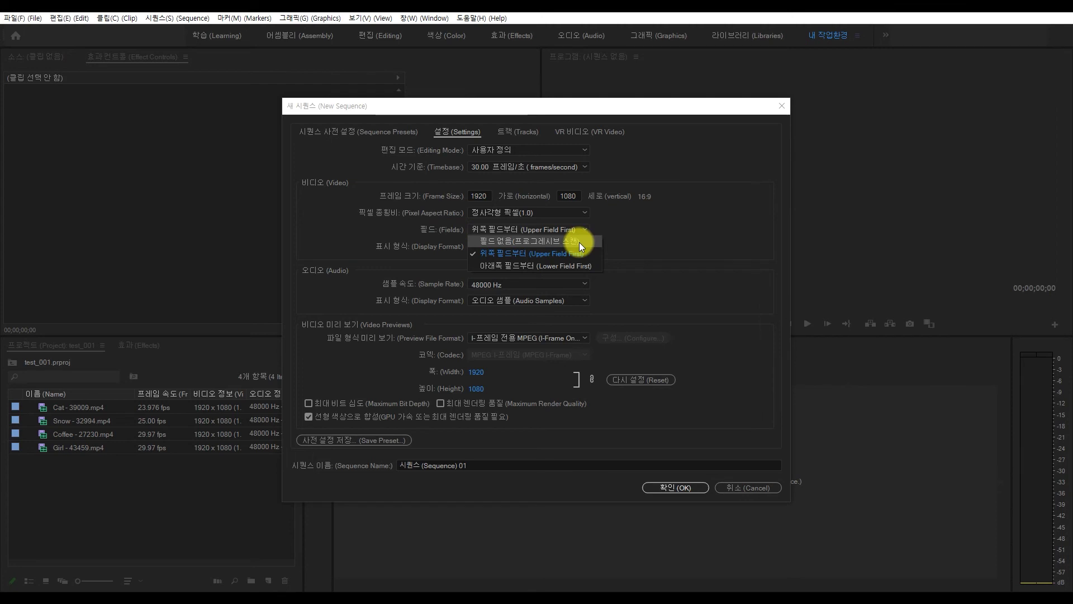
left_click(579, 243)
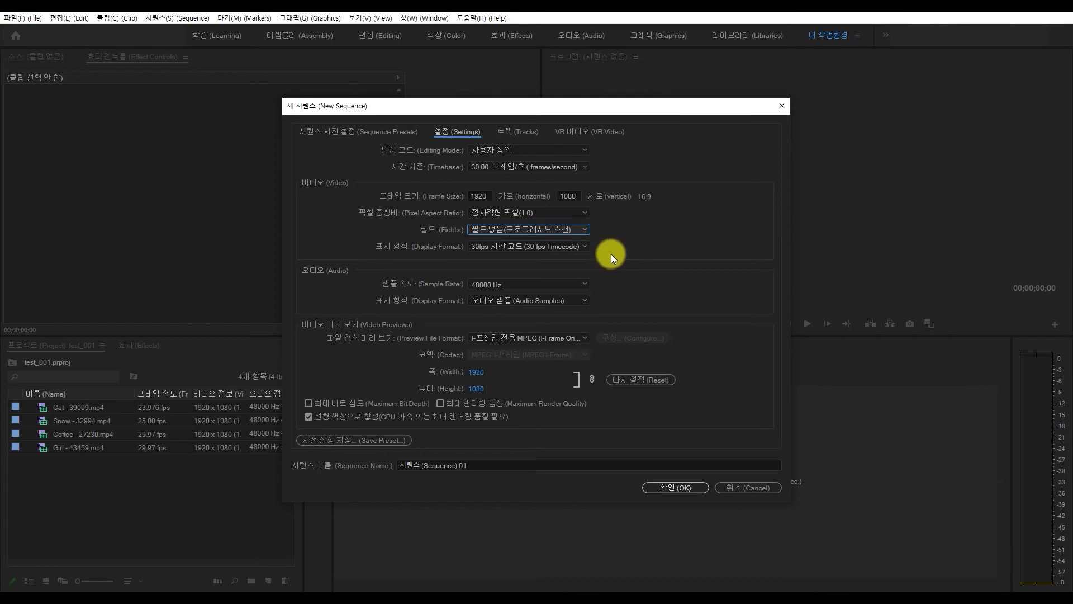
left_click(525, 132)
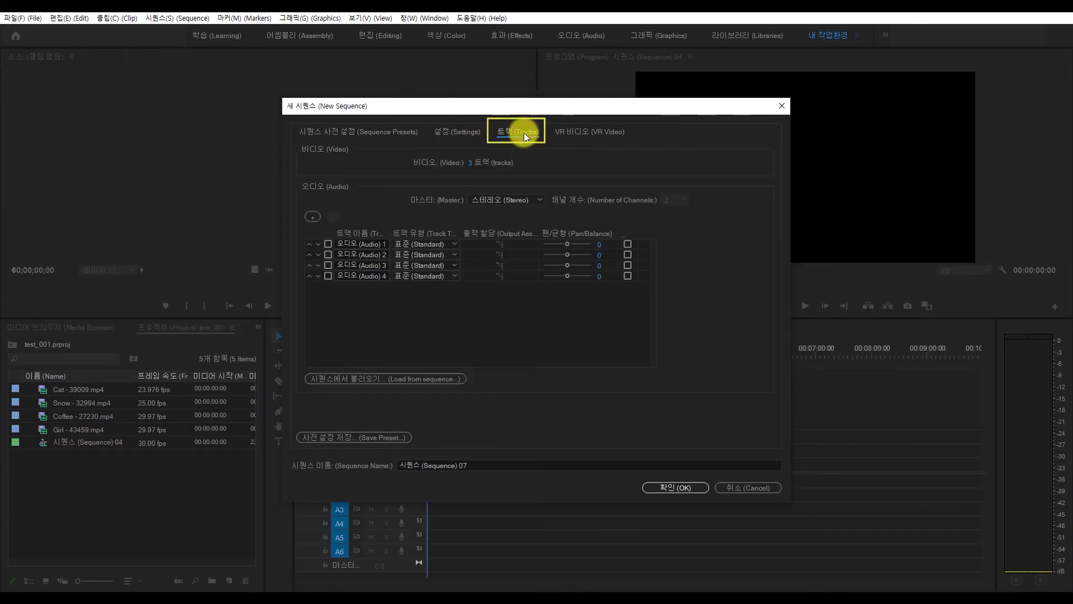
Leave the new sequence with audio tracks Audio 1–3 and three video tracks
left_click(471, 162)
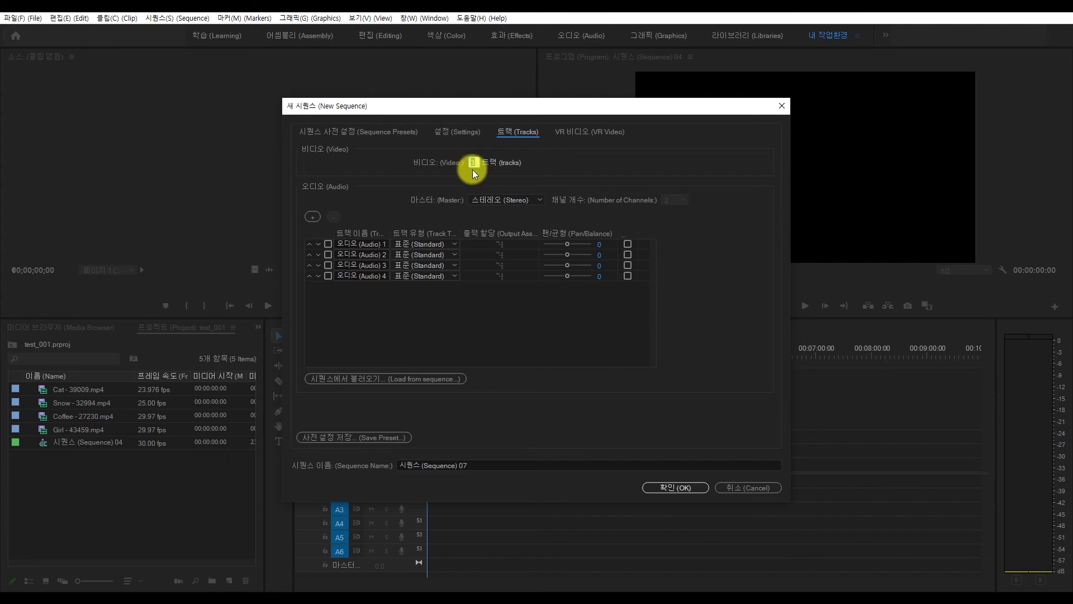
left_click(313, 216)
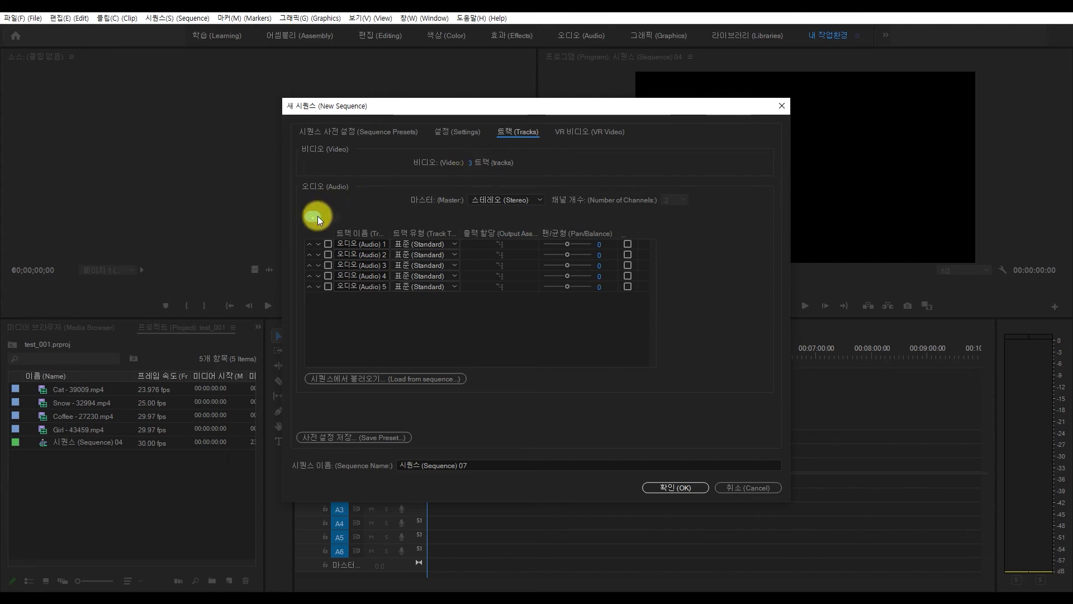
left_click(334, 217)
left_click(328, 275)
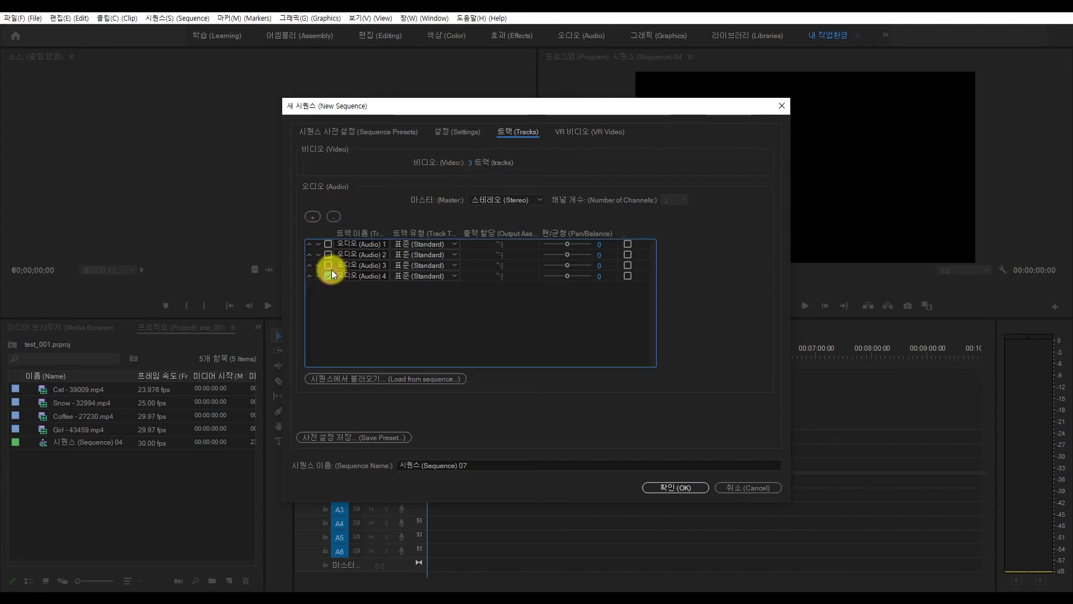
left_click(333, 216)
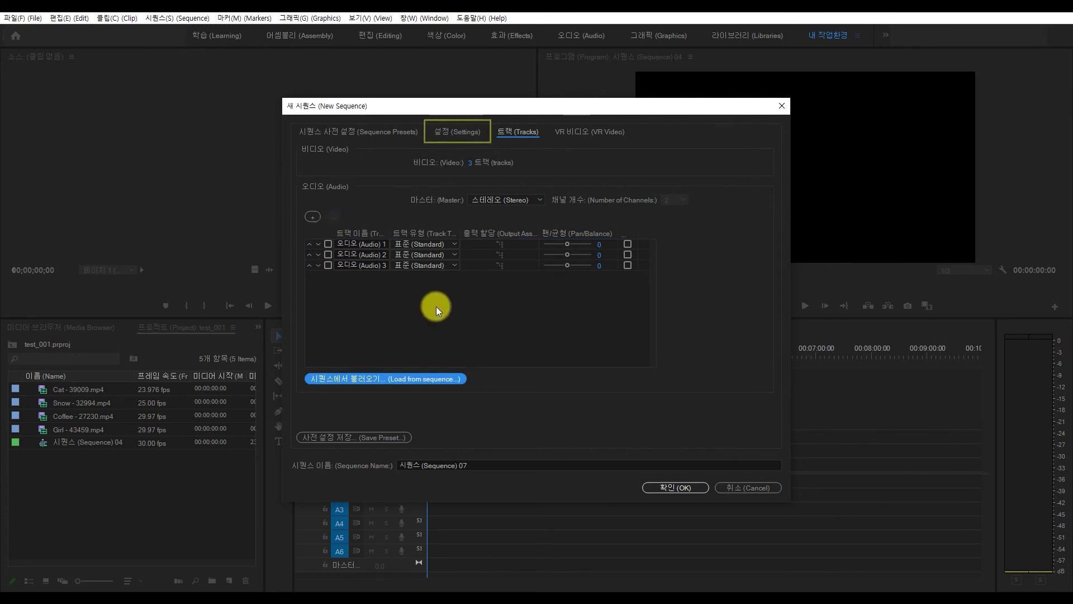
left_click(448, 131)
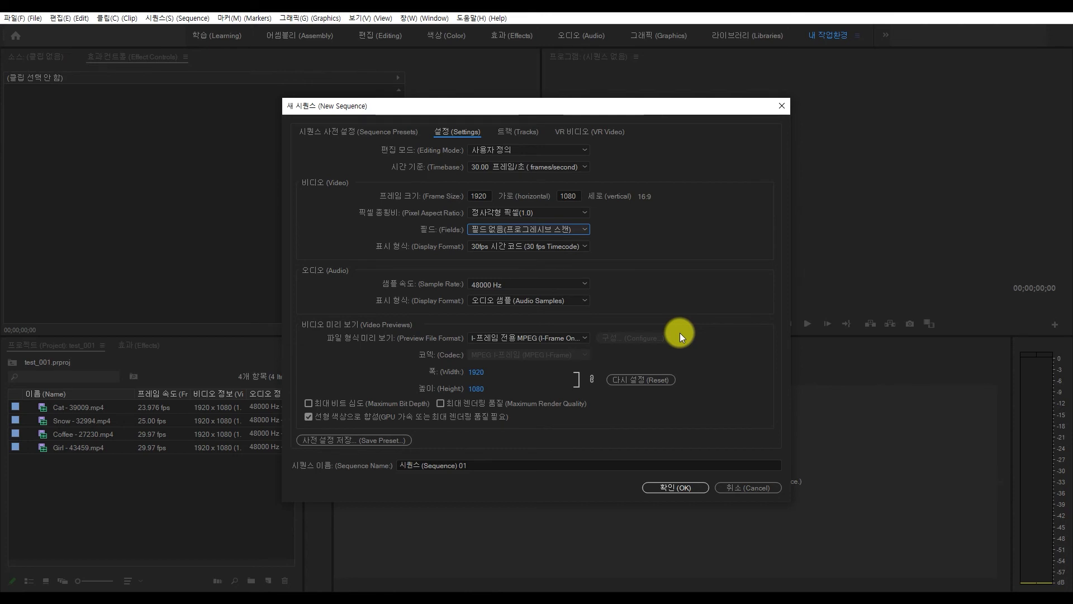
Save the 1920×1080, 30 fps settings as the custom preset '유튜브 FHD 기본값'
left_click(343, 439)
type("유튜브 FHD 기본값")
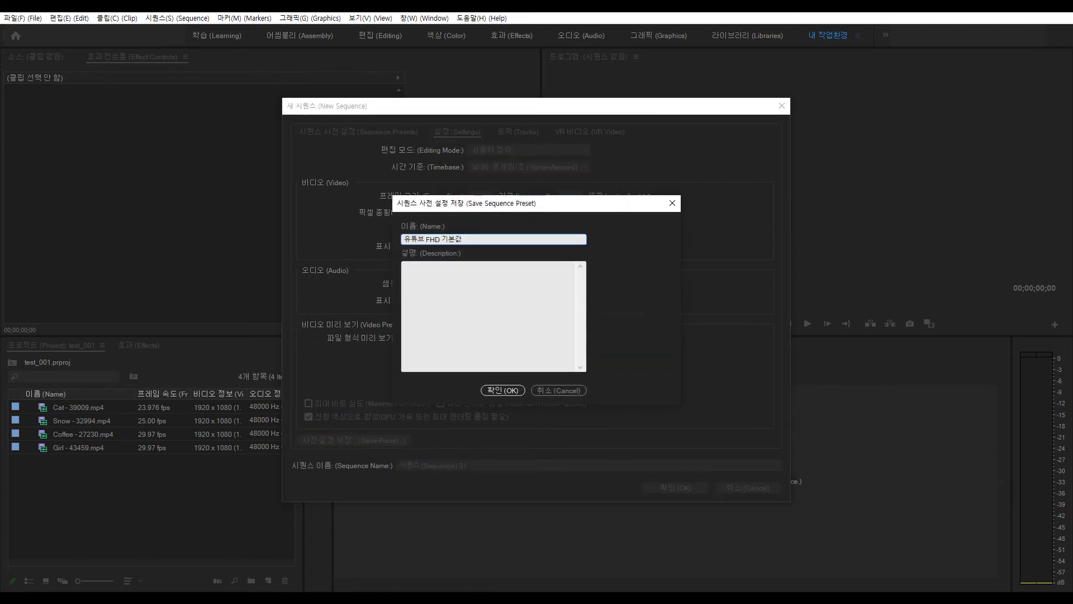
left_click(508, 391)
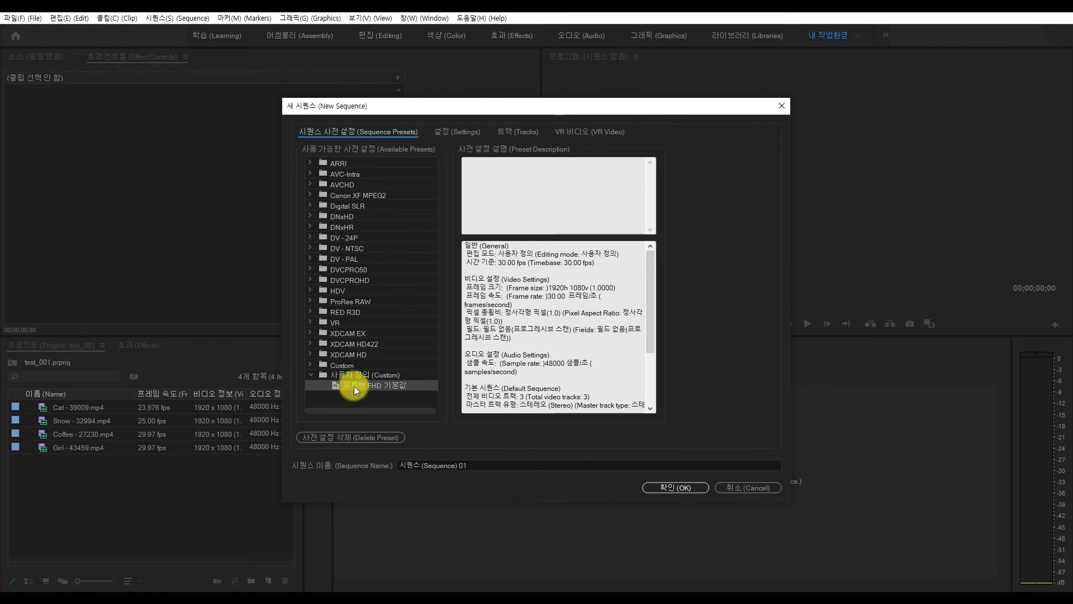
Pick the custom 유튜브 FHD 기본값 preset and create 'Sequence 01' (1920×1080, 30 fps)
left_click(687, 486)
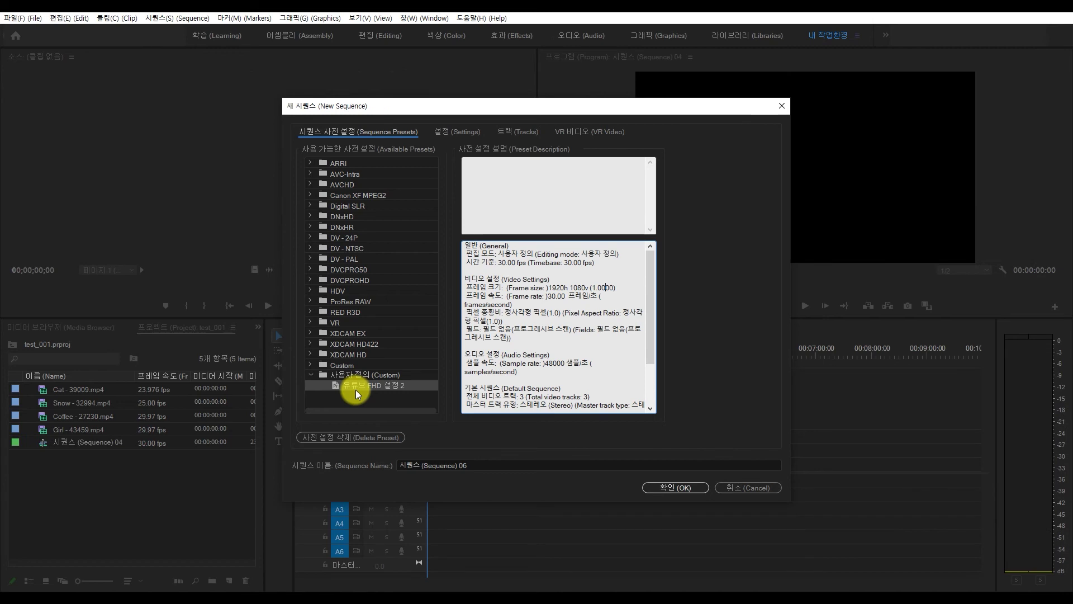
left_click(357, 387)
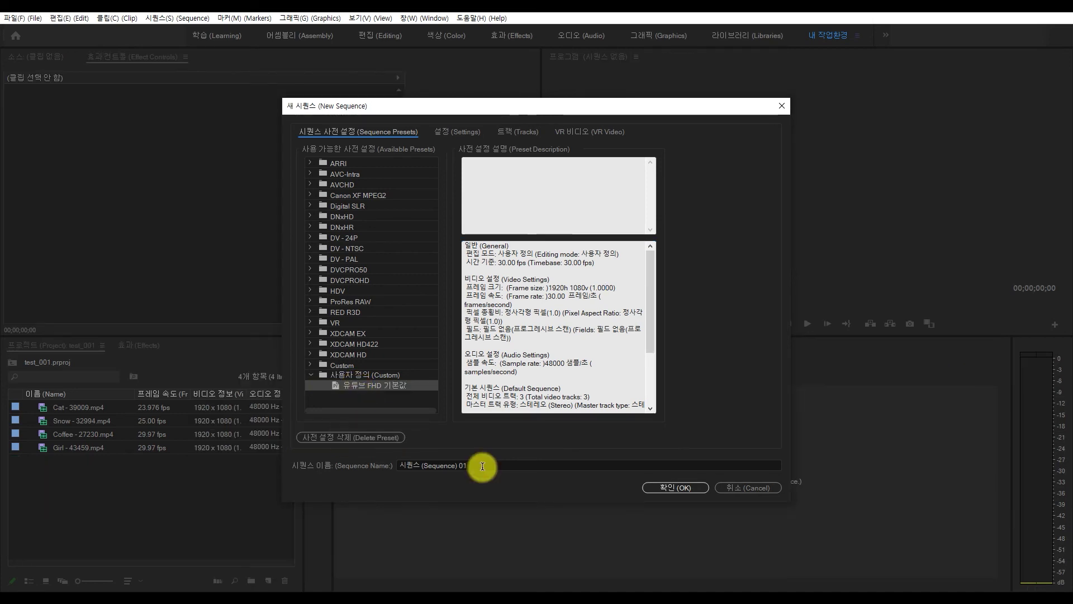
left_click_drag(482, 466, 383, 455)
left_click(499, 462)
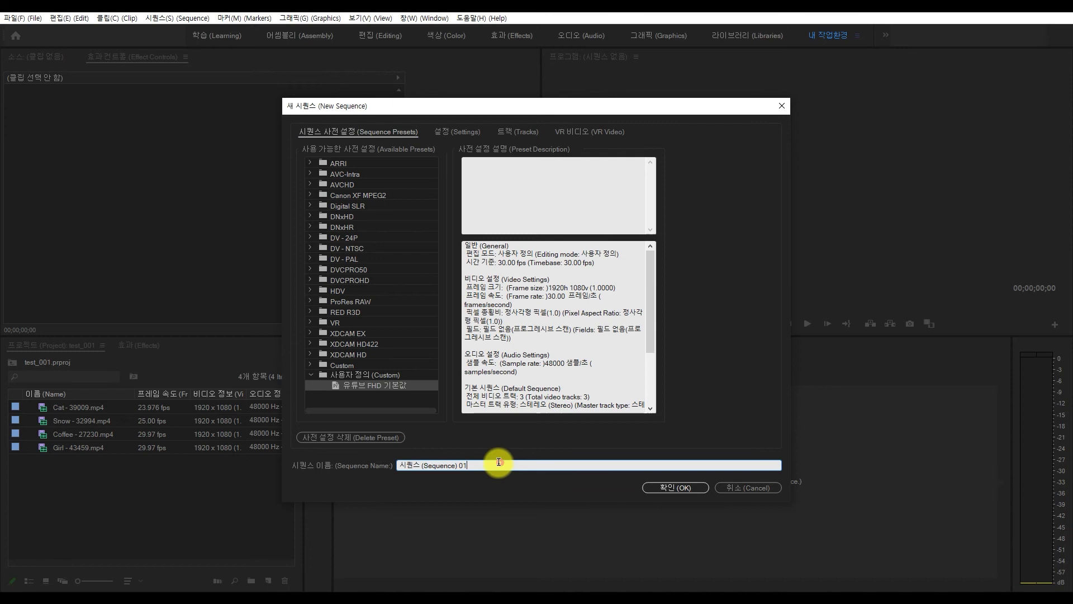
left_click(692, 486)
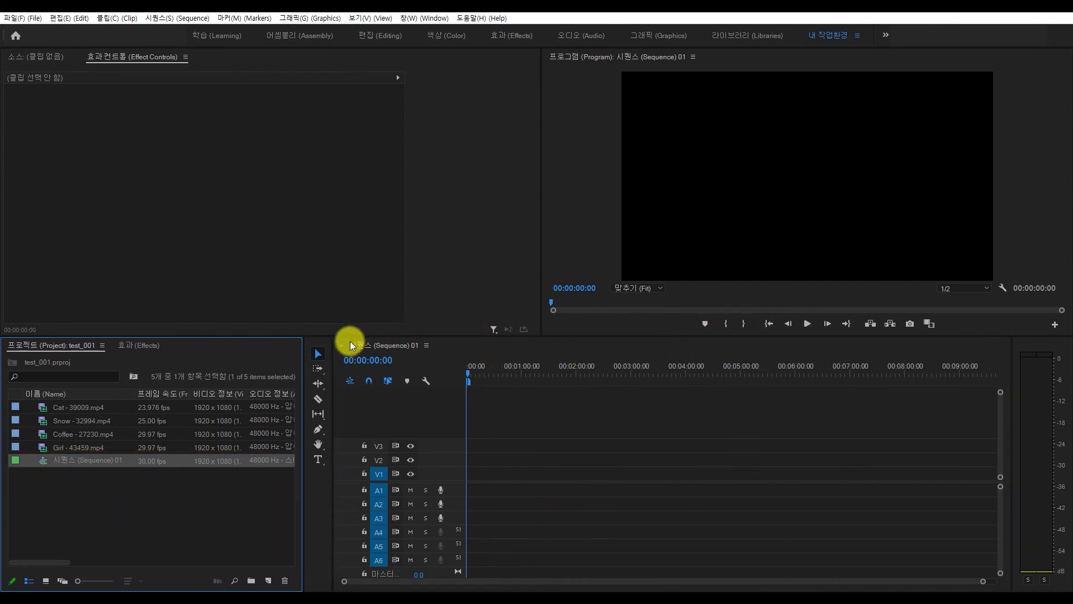
left_click(736, 394)
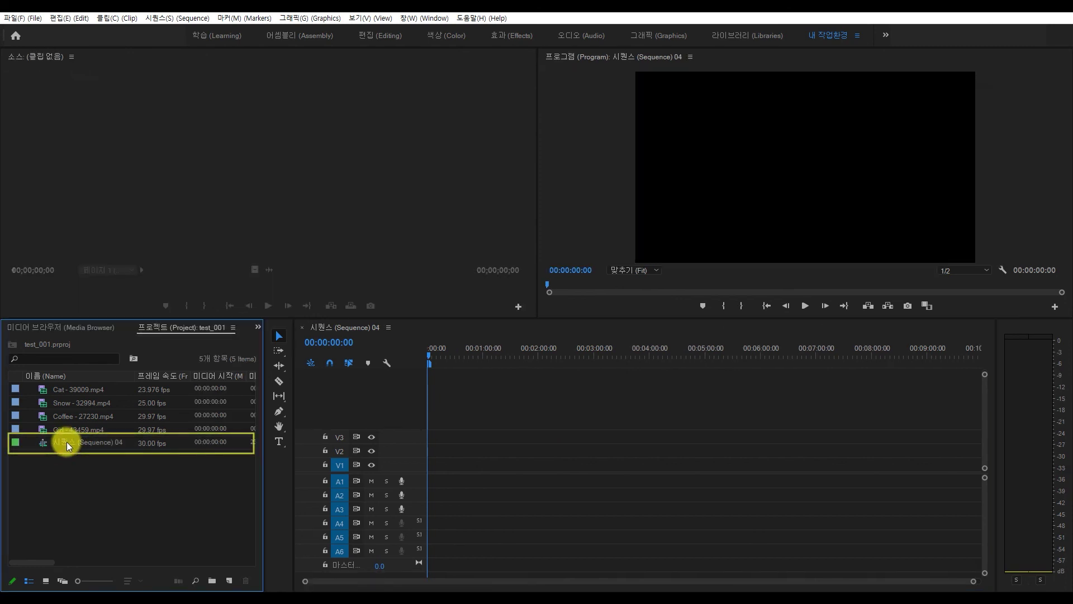
left_click(165, 19)
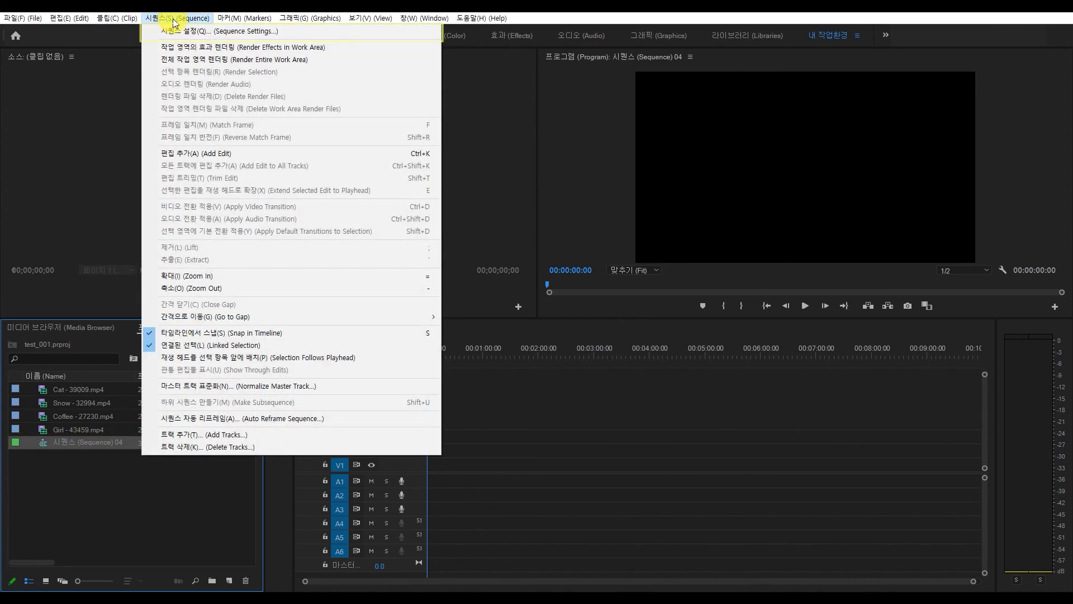
left_click(183, 32)
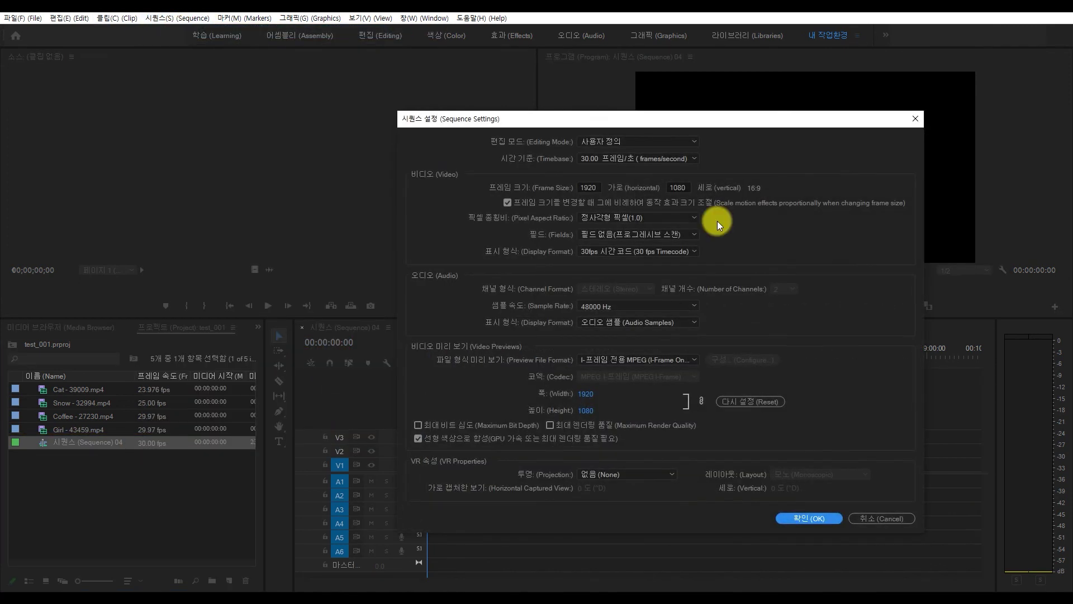
left_click(863, 518)
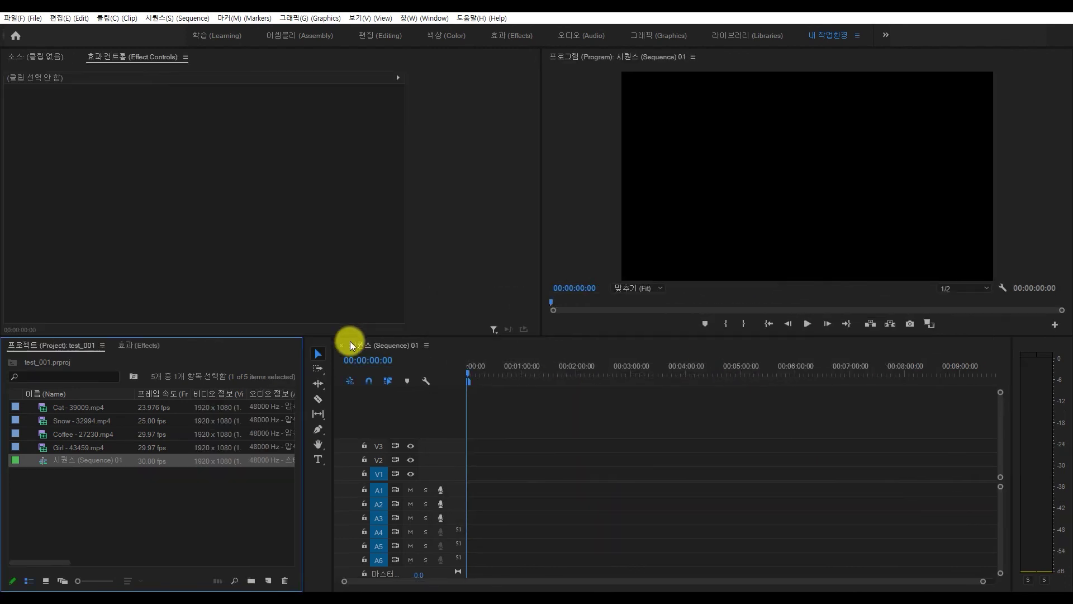
left_click(341, 346)
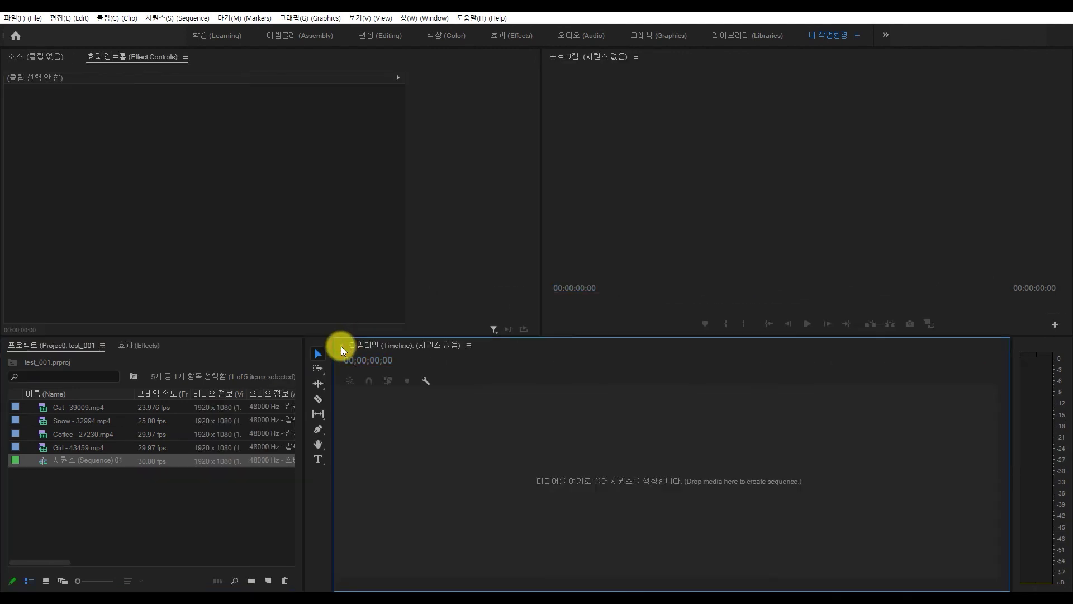
double_click(42, 461)
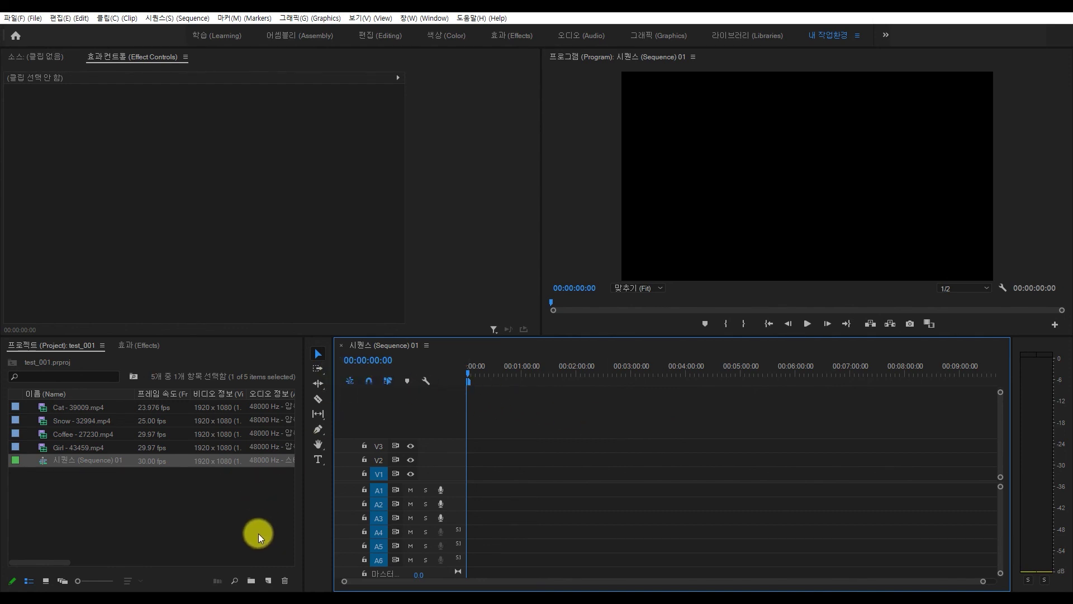
Add a new sequence named 'test' using the Custom preset 유튜브 FHD 설정 2
left_click(268, 581)
left_click(317, 445)
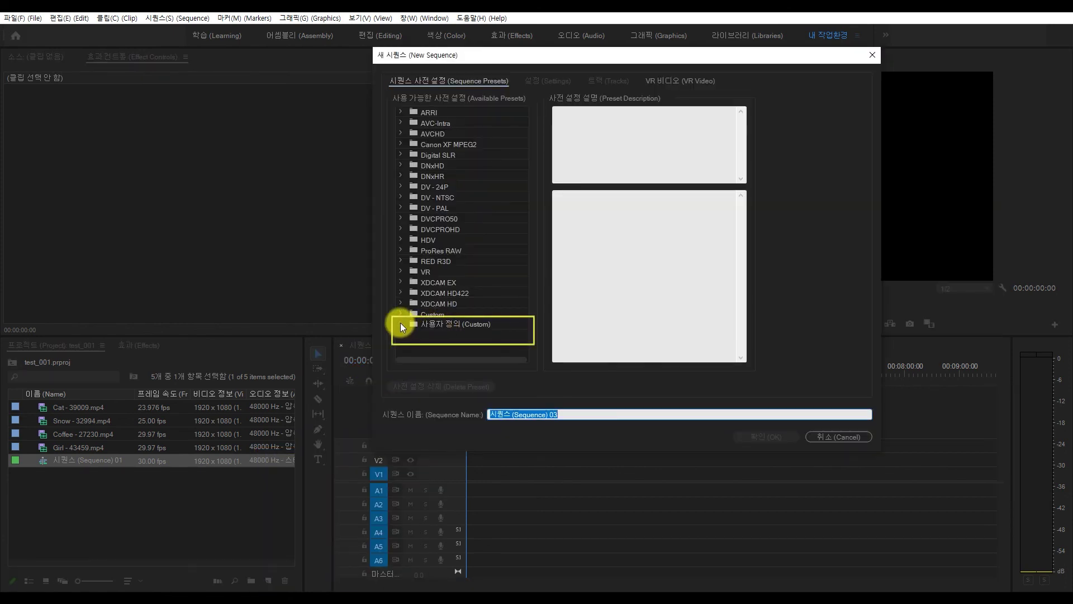
left_click(400, 324)
left_click(451, 334)
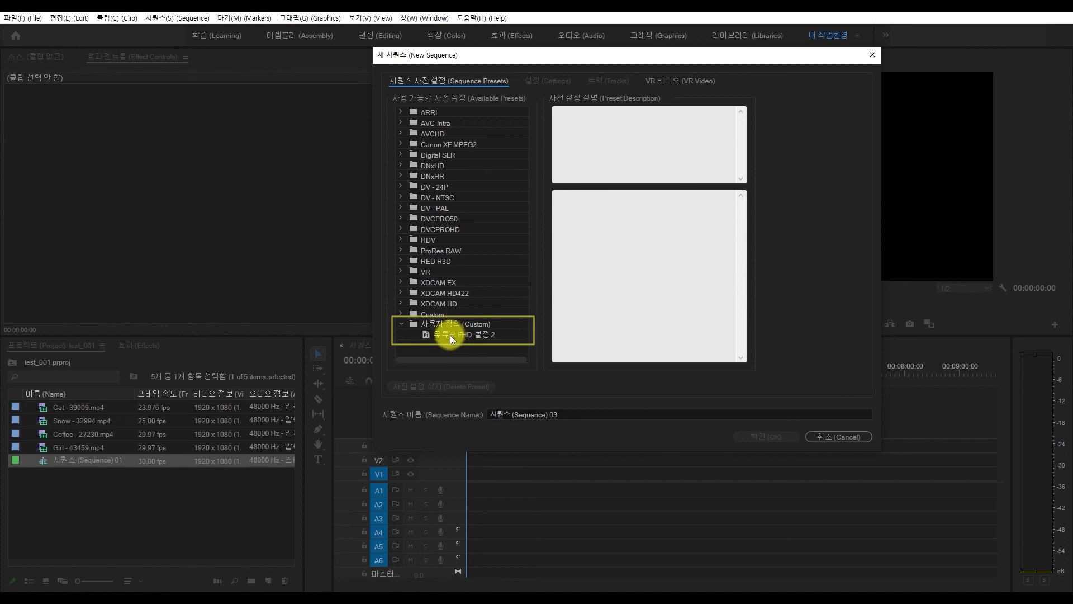
left_click(583, 413)
left_click_drag(584, 413, 335, 414)
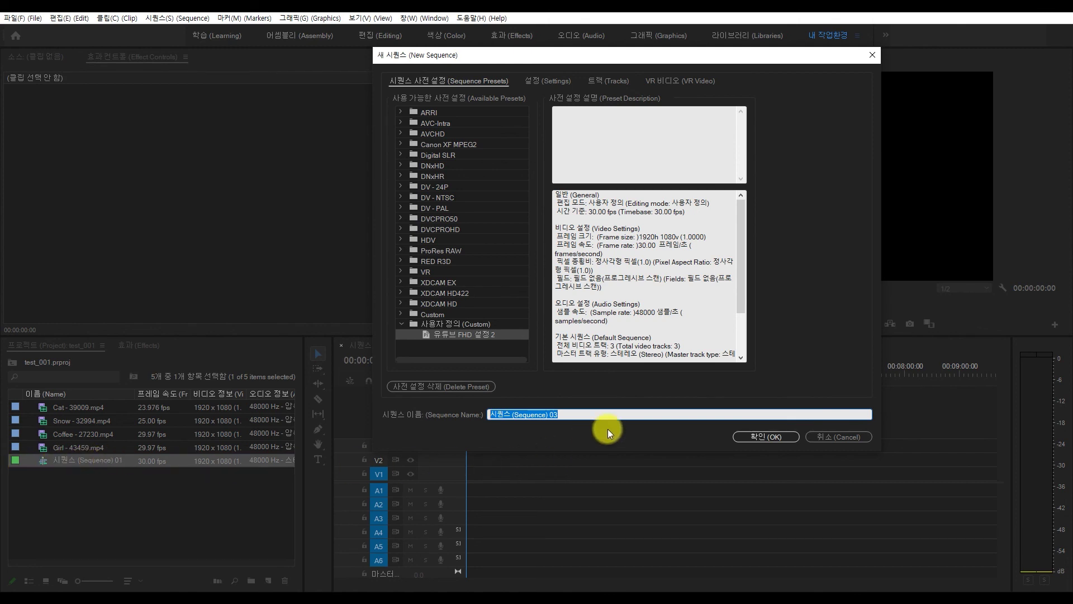
type("test")
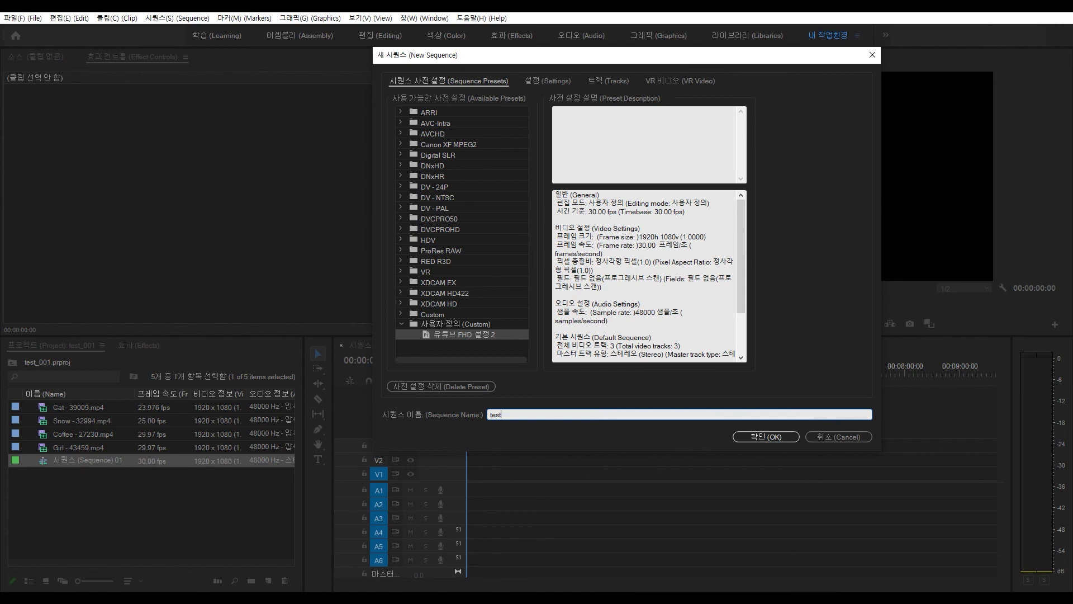
left_click(772, 436)
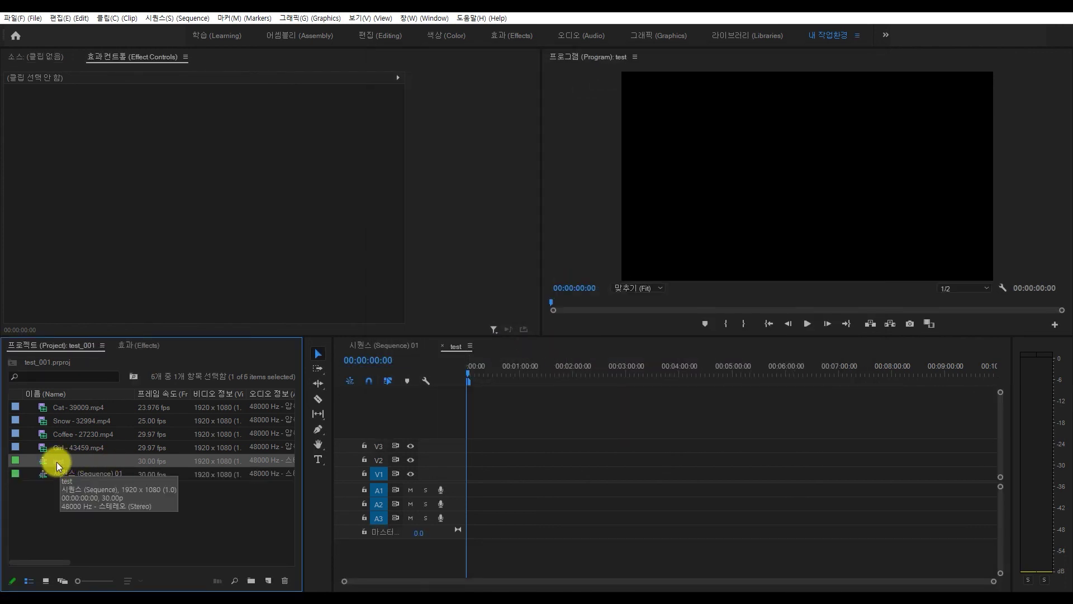
Compare the Sequence 01 and test timelines by switching back and forth between them
left_click(391, 346)
left_click(451, 347)
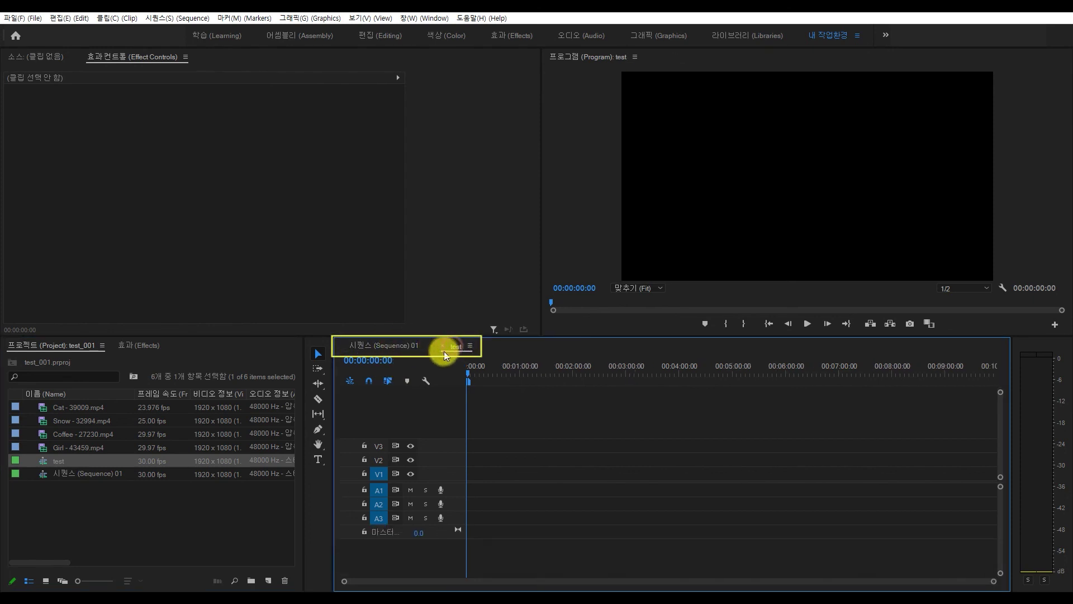
left_click(410, 347)
left_click(451, 344)
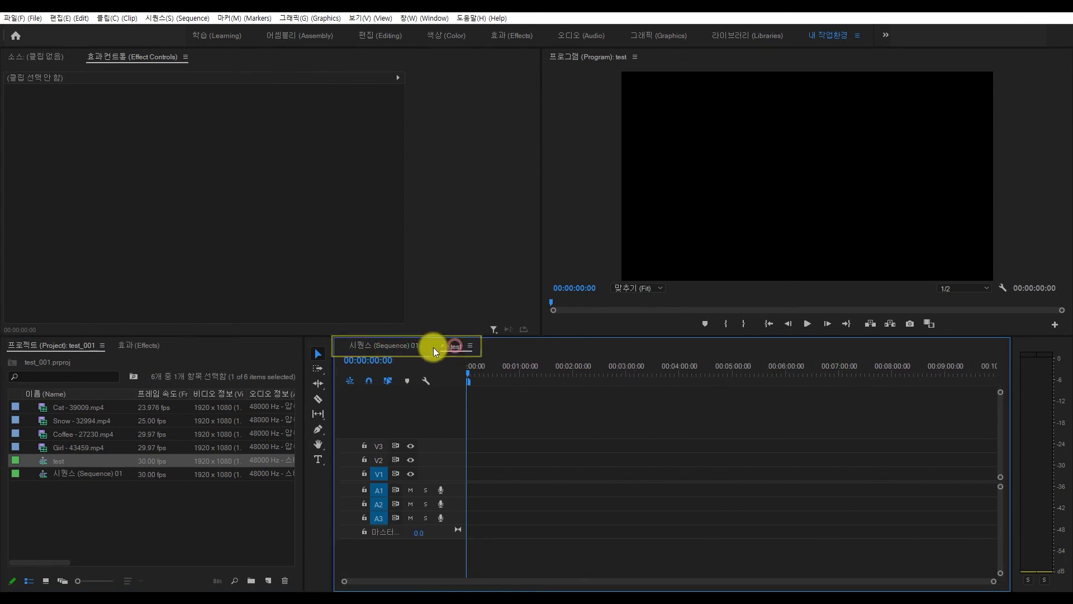
left_click(415, 348)
left_click(452, 347)
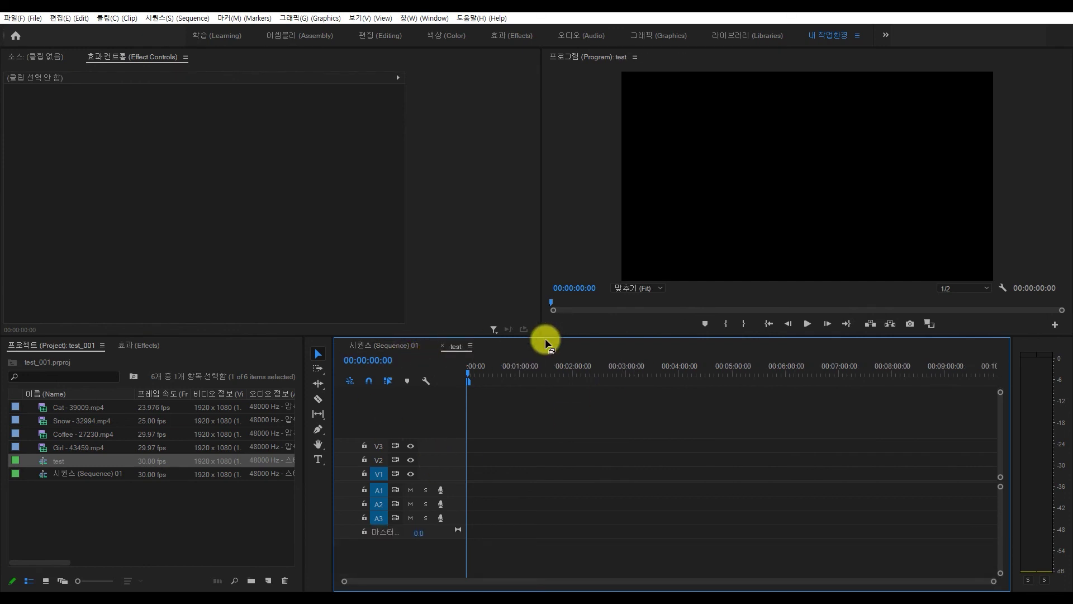
left_click(404, 347)
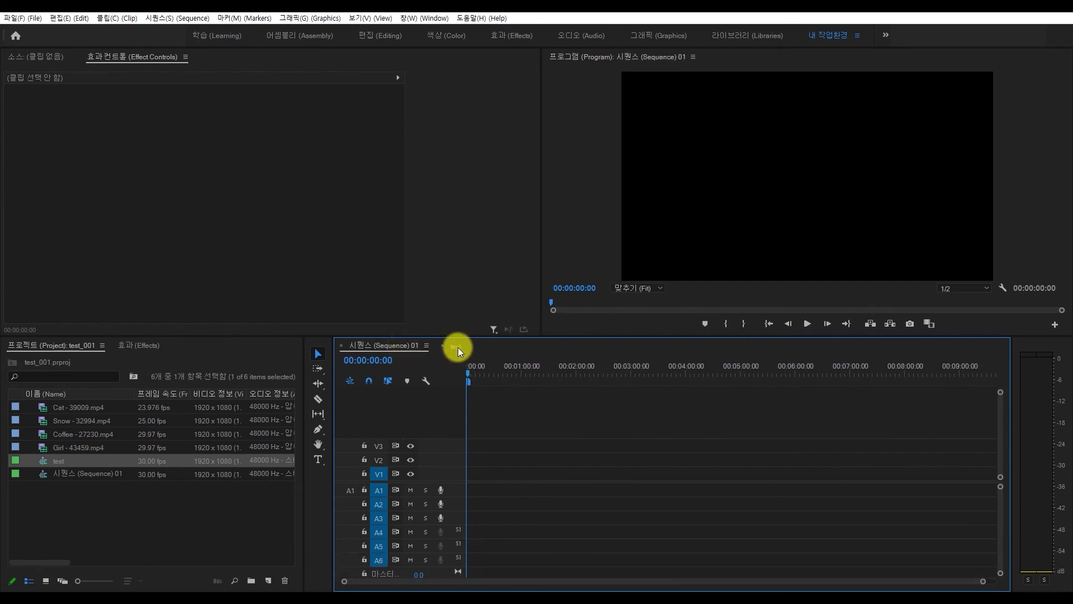
left_click(458, 347)
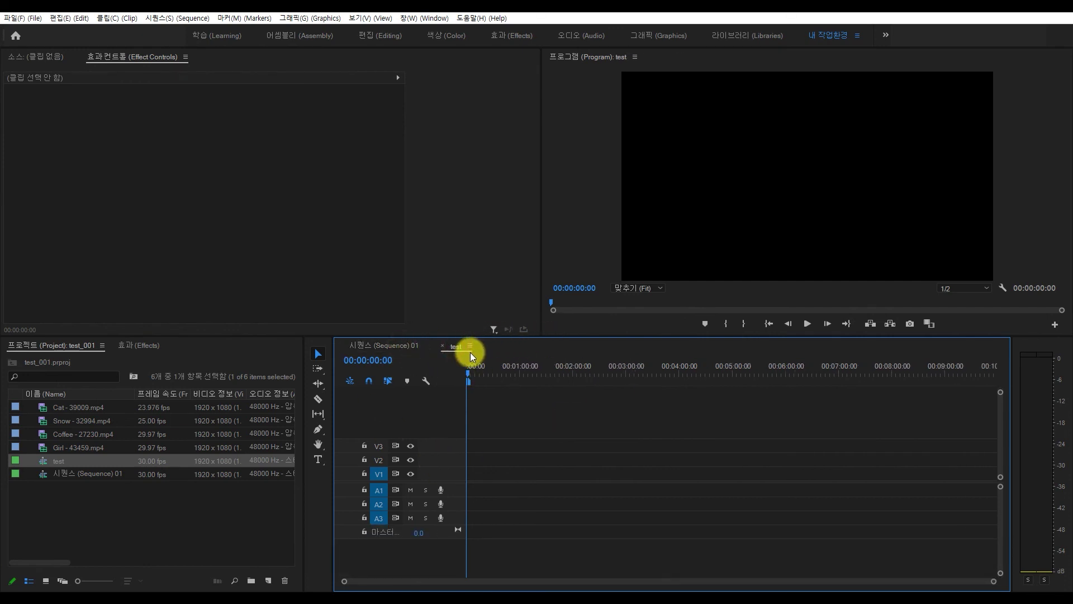
Close both timelines, reopen Sequence 01, and close test again so only Sequence 01 remains open
left_click(442, 346)
left_click(341, 346)
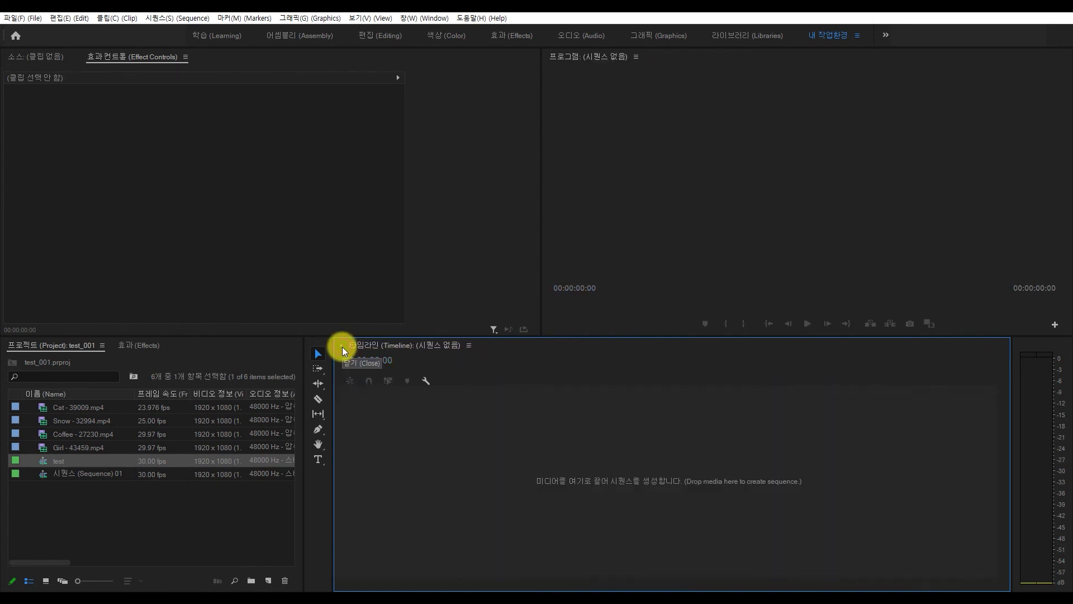
left_click(63, 478)
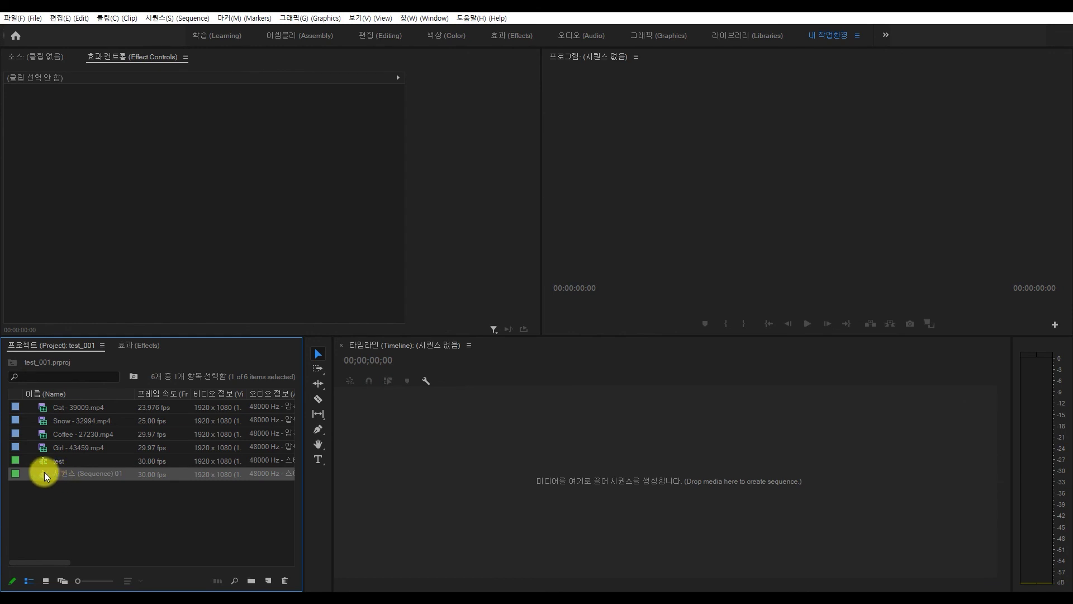
double_click(41, 474)
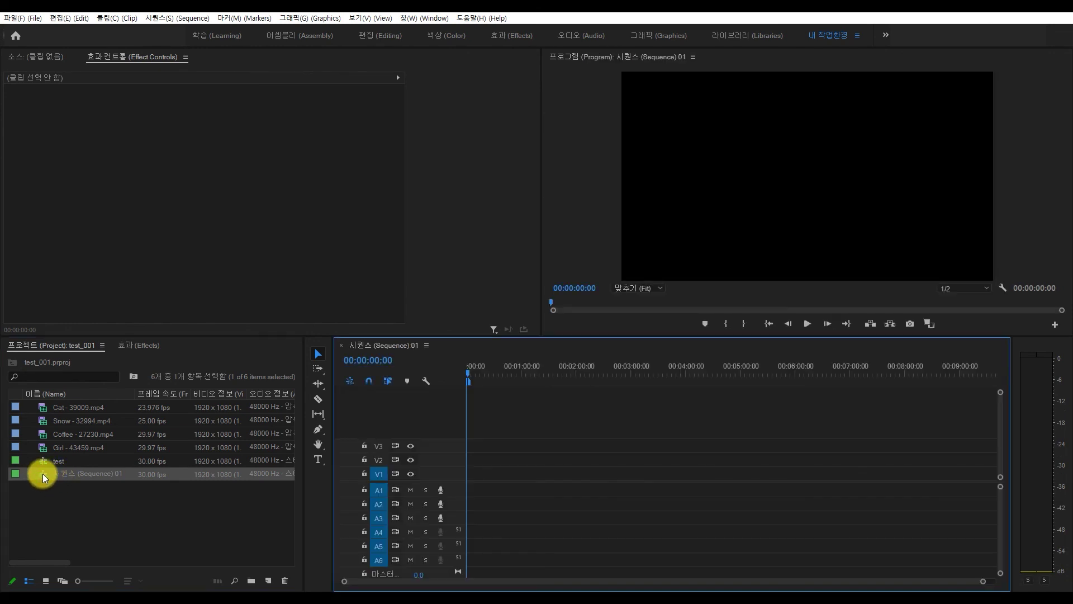
left_click(72, 474)
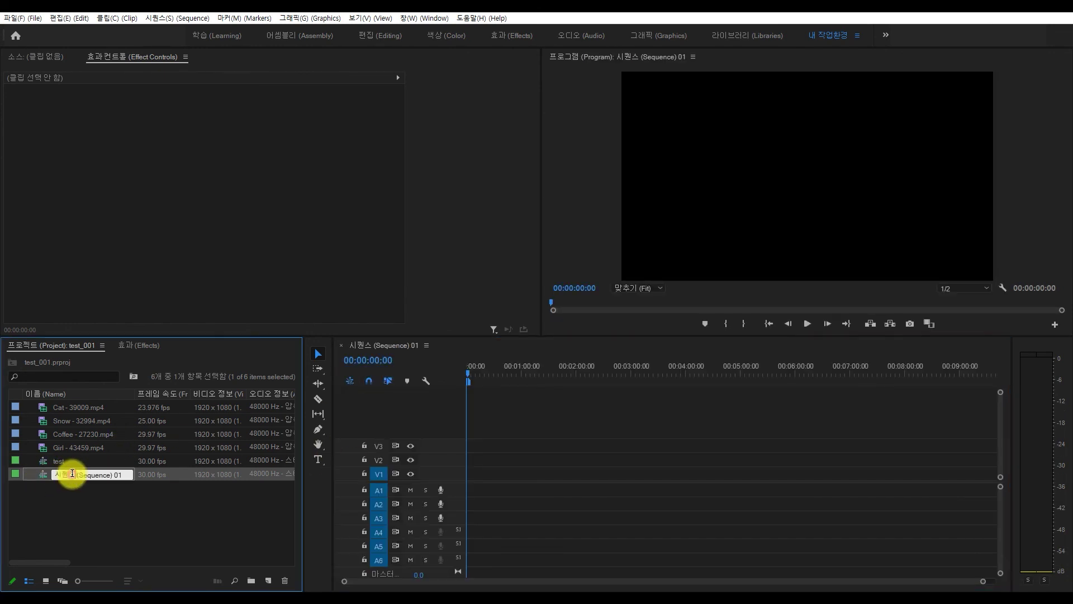
left_click_drag(124, 474, 50, 474)
double_click(42, 460)
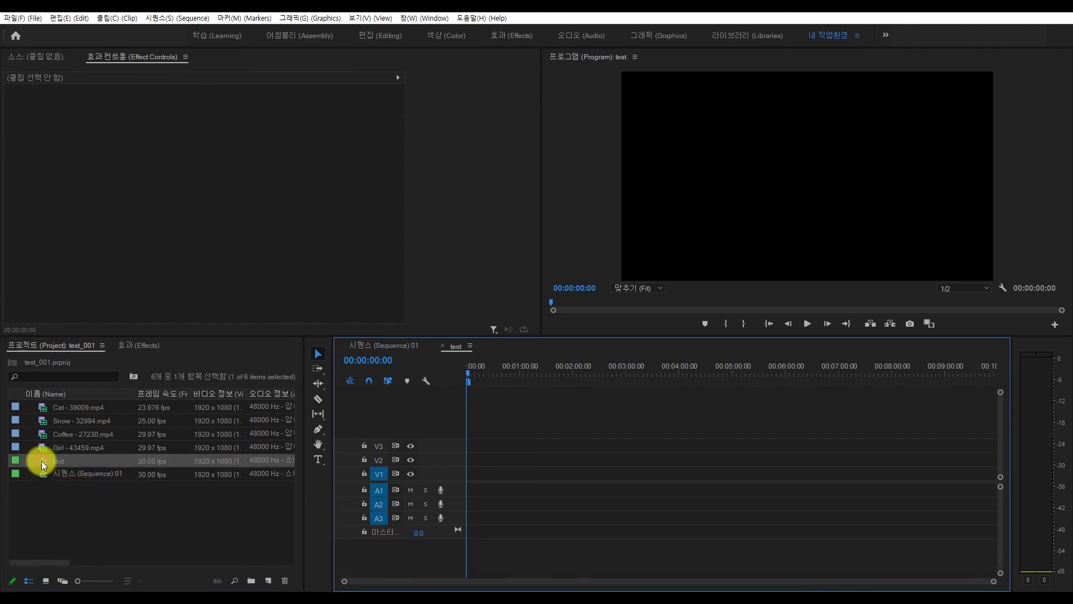
key("Delete")
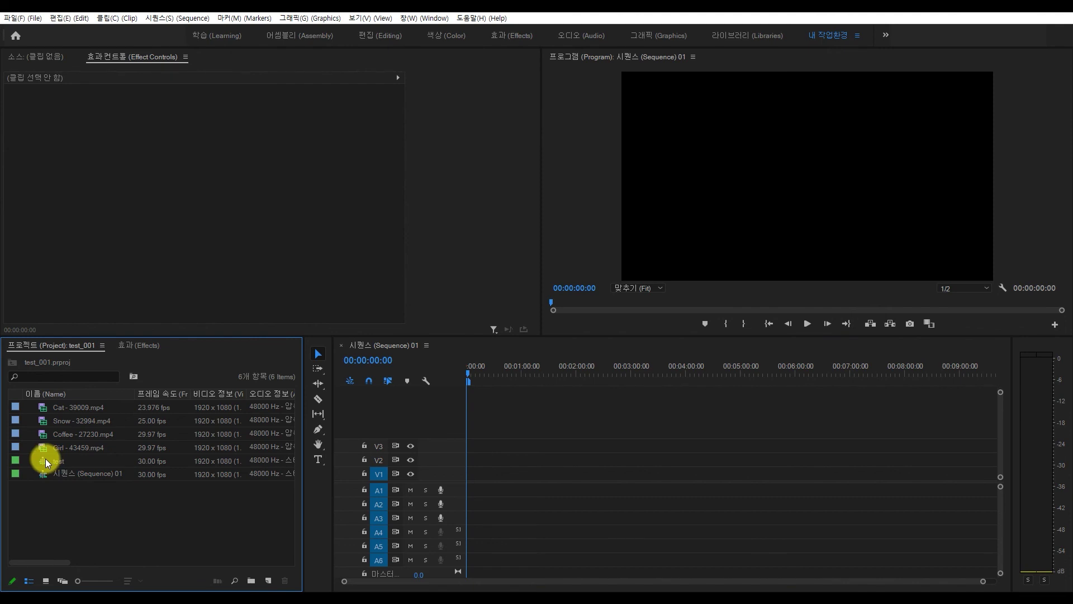
Delete Sequence 01 from the bin and close the project, saving it as test_002
left_click(45, 458)
right_click(62, 458)
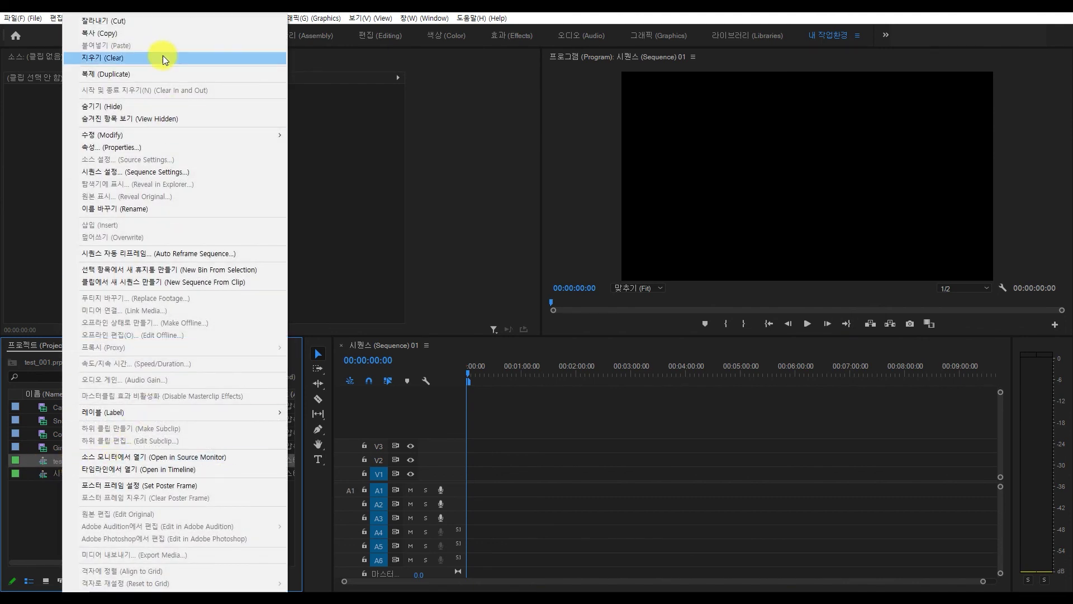
left_click(42, 473)
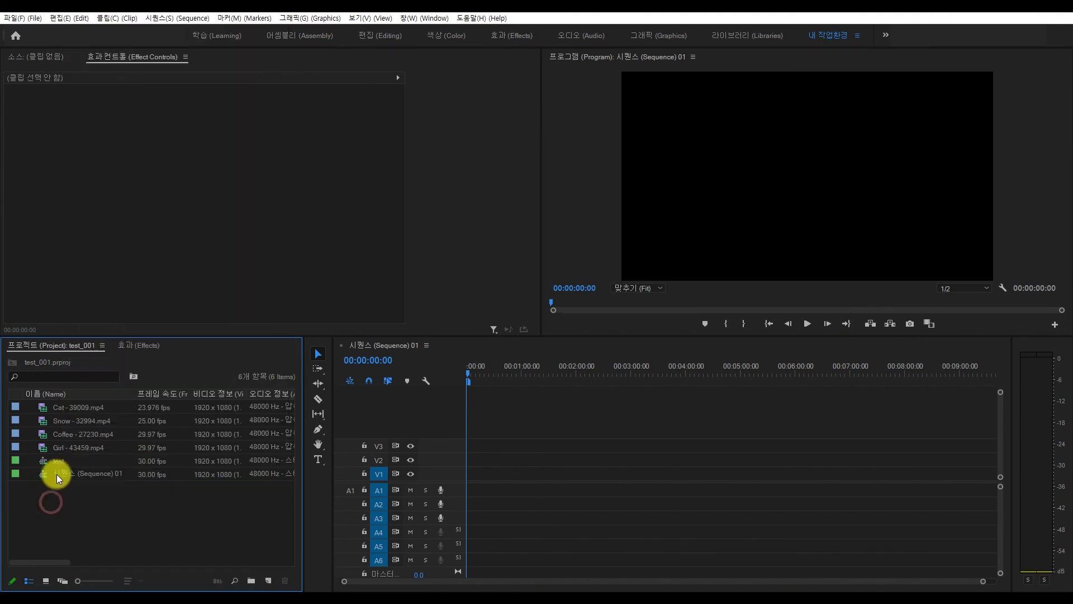
left_click(59, 461)
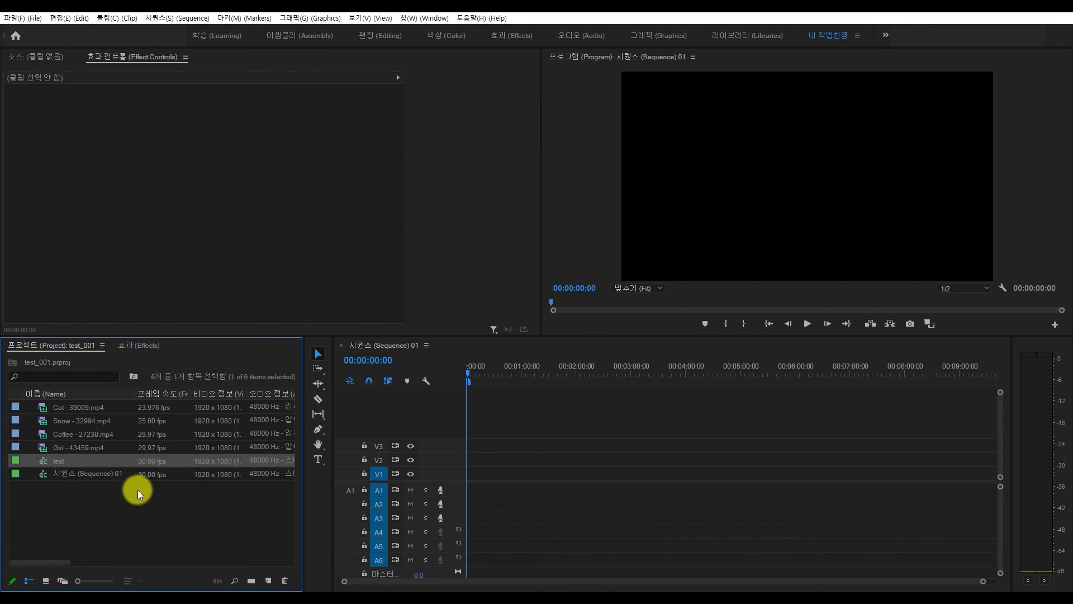
key("Delete")
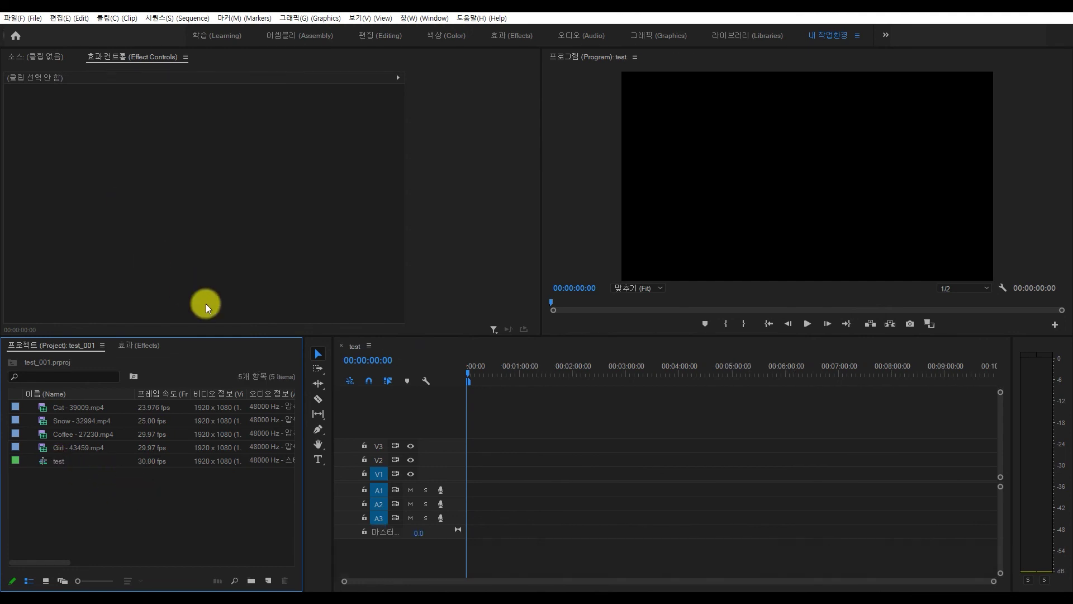
left_click(20, 18)
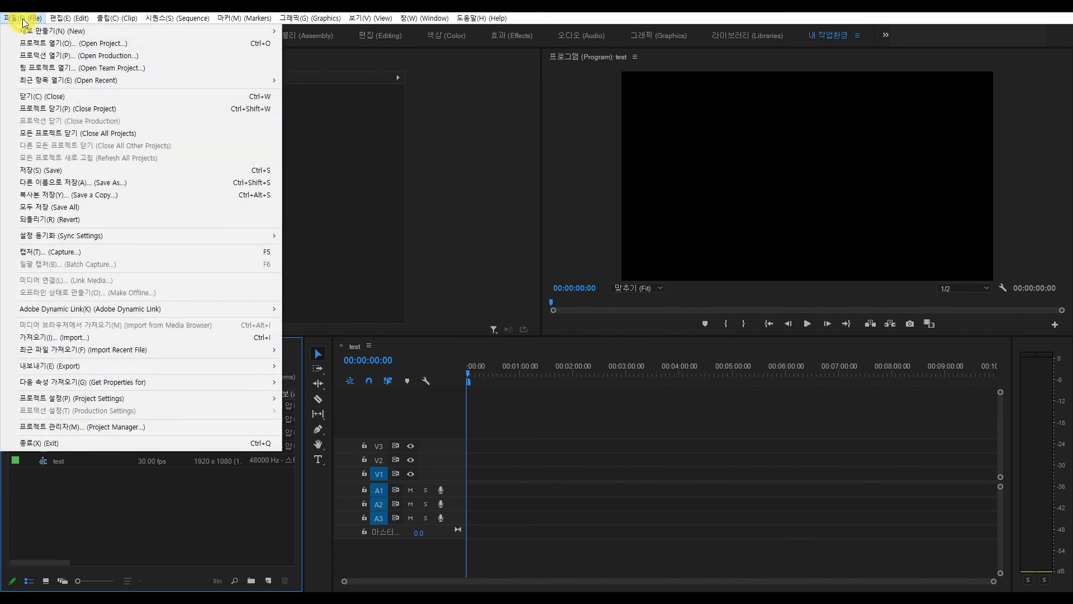
left_click(53, 172)
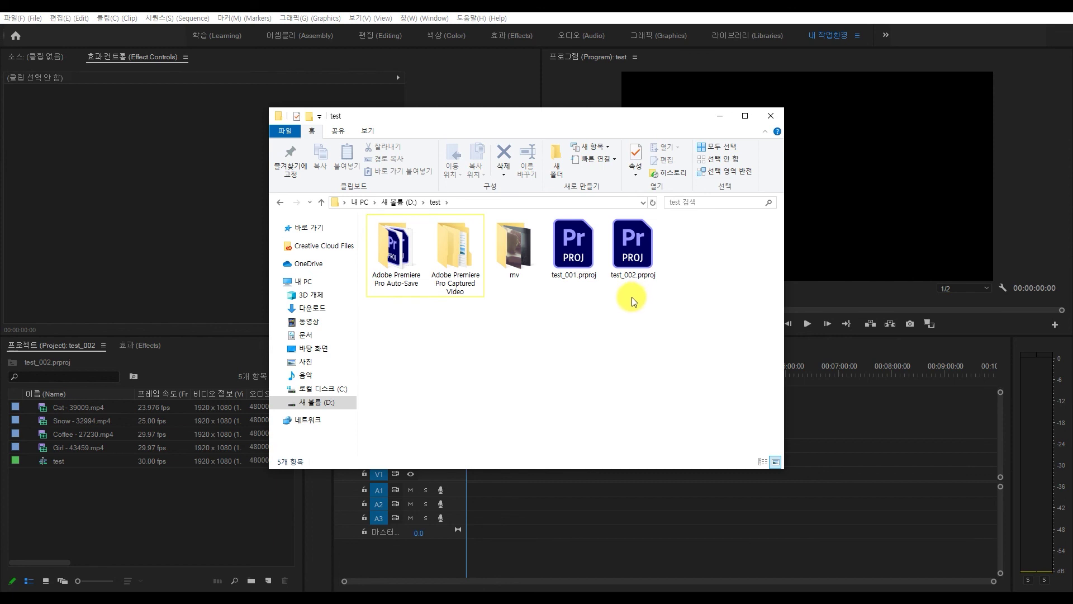
Select test_002.prproj in D:\test, next to test_001.prproj
left_click(622, 282)
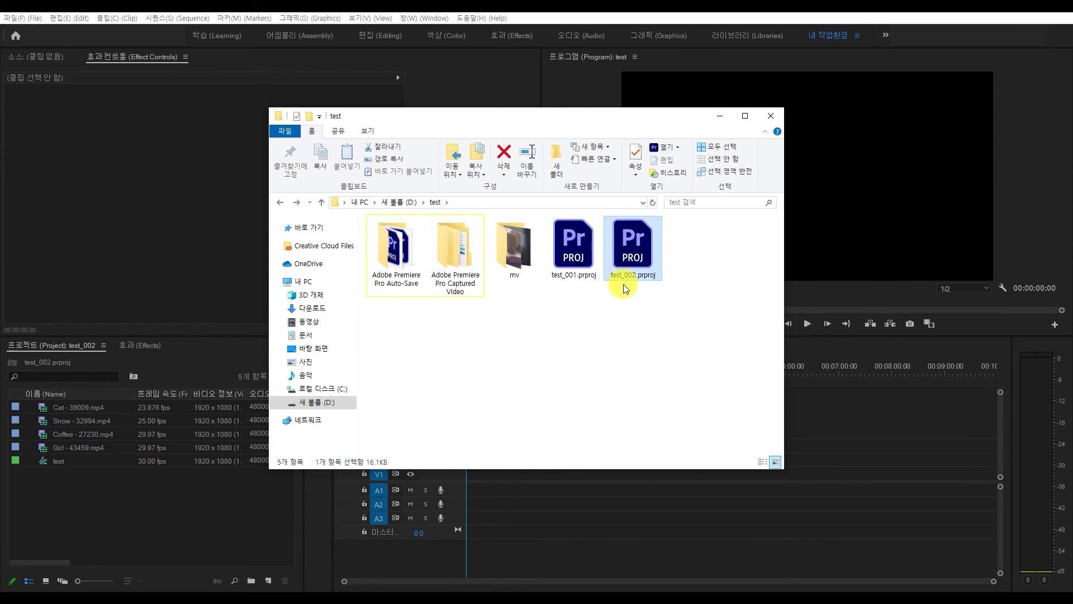